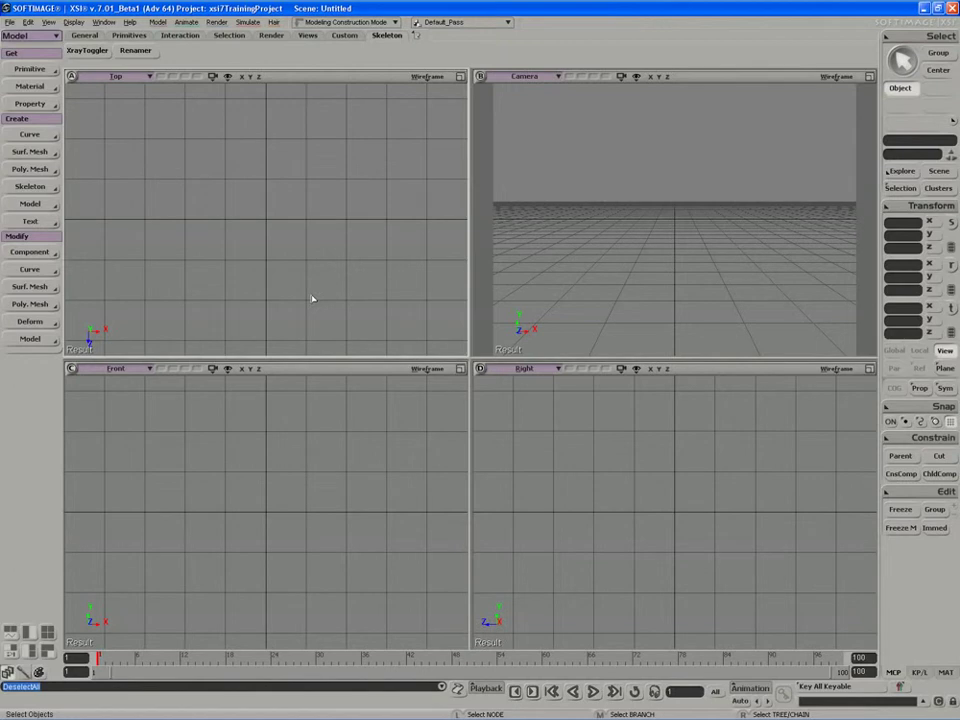
Open the file browser and import environmentModelCleaned.emdl from the project's Models folder into the scene.
{"action": "key", "text": "5"}
{"action": "left_click_drag", "start_coordinate": [448, 229], "coordinate": [237, 222]}
{"action": "left_click", "coordinate": [234, 405]}
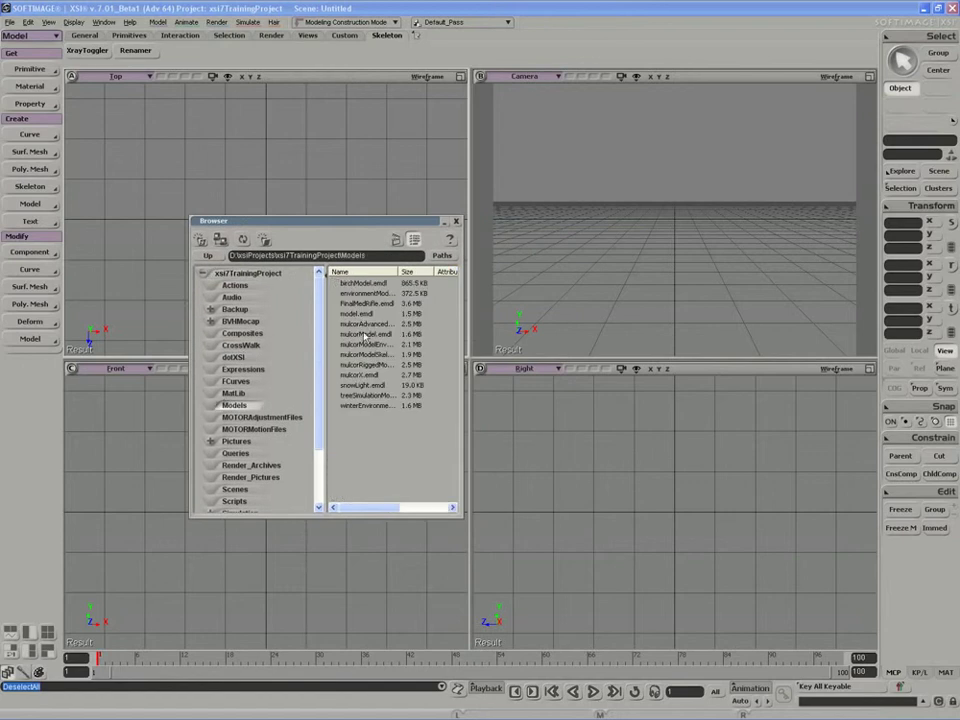
{"action": "left_click_drag", "start_coordinate": [400, 271], "coordinate": [438, 271]}
{"action": "left_click", "coordinate": [385, 293]}
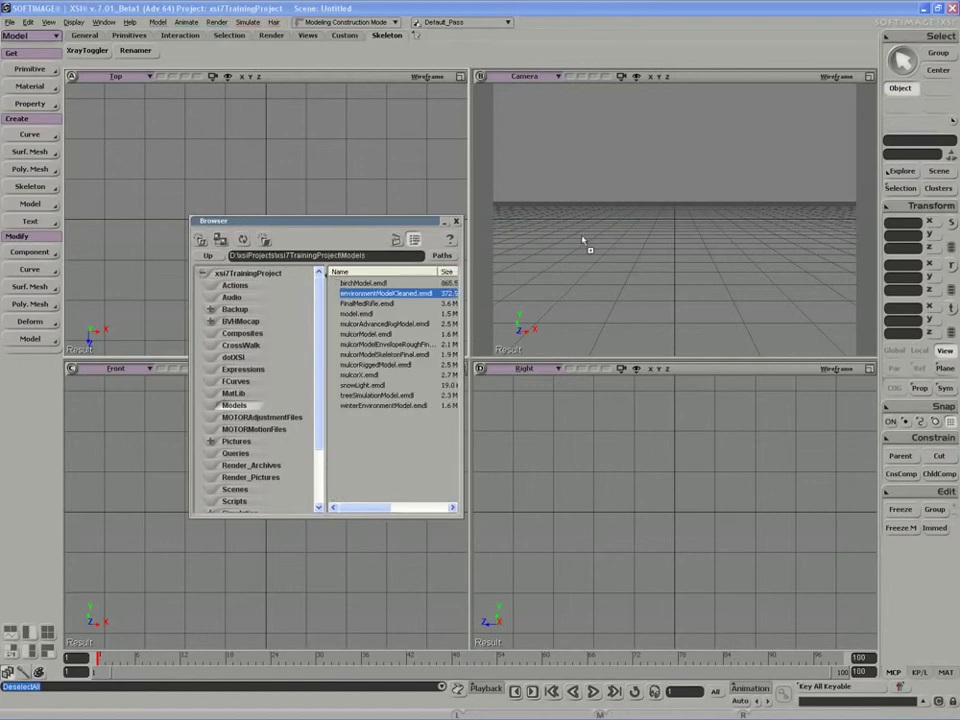
{"action": "left_click_drag", "start_coordinate": [600, 228], "coordinate": [600, 230]}
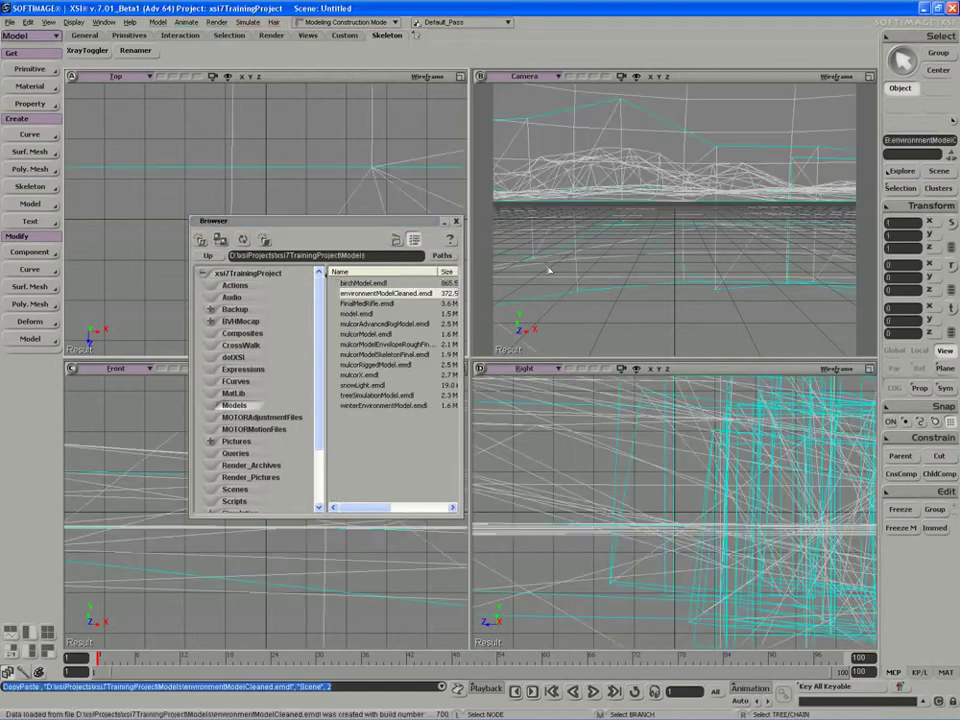
Set the Camera view's display mode to Textured Decal and clear the selection.
{"action": "left_click", "coordinate": [837, 76]}
{"action": "left_click", "coordinate": [818, 276]}
{"action": "key", "text": "s"}
{"action": "right_click_drag", "start_coordinate": [795, 250], "coordinate": [797, 158]}
{"action": "left_click_drag", "start_coordinate": [797, 158], "coordinate": [657, 257]}
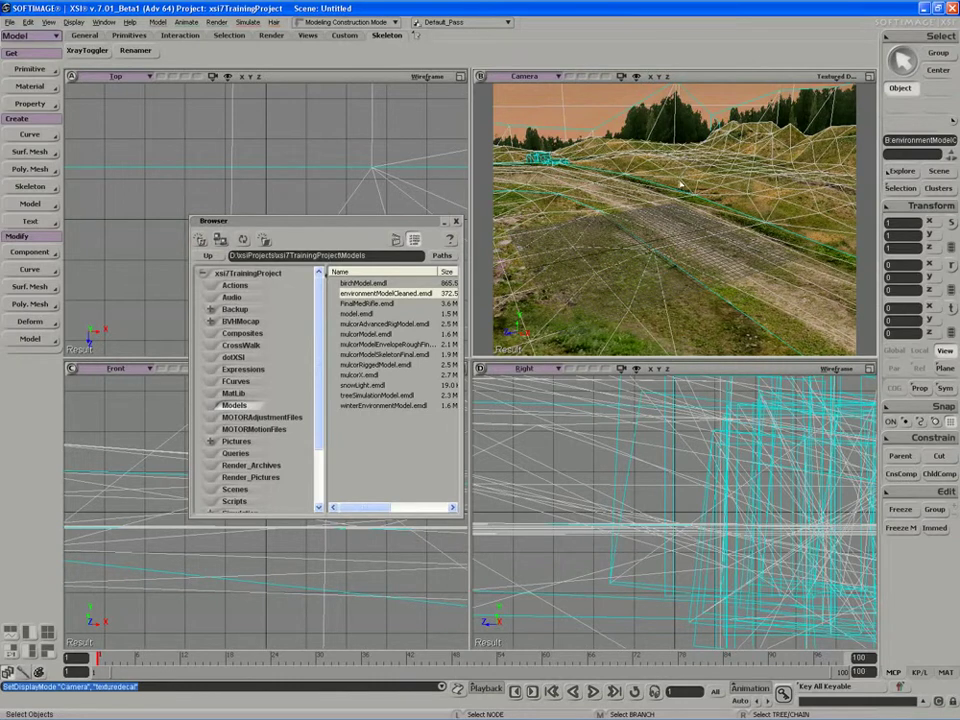
{"action": "scroll", "coordinate": [679, 220], "scroll_direction": "down", "scroll_amount": 2}
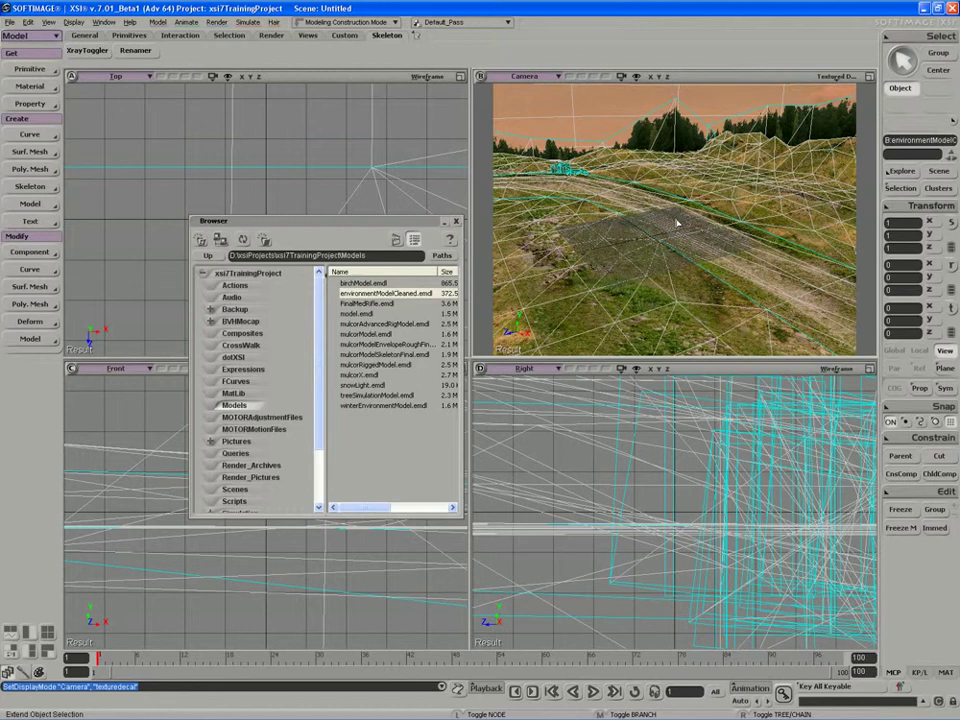
{"action": "key", "text": "ctrl+shift+a"}
{"action": "key", "text": "s"}
{"action": "key", "text": "a"}
{"action": "key", "text": "alt+z"}
{"action": "key", "text": "alt+z"}
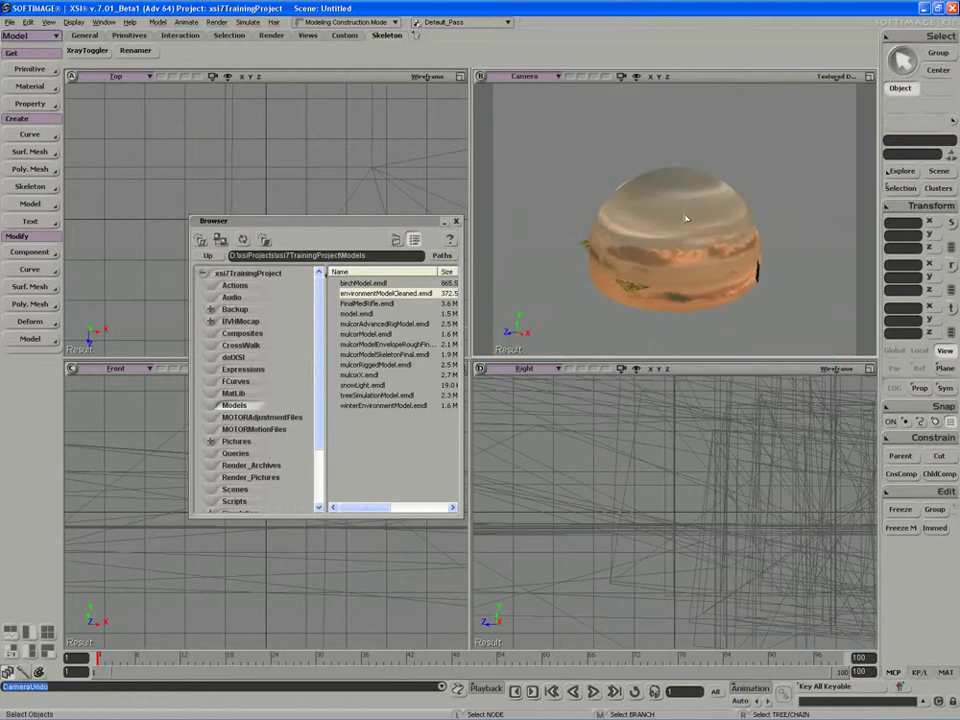
Maximize the Camera view and close the file browser.
{"action": "left_click", "coordinate": [869, 76]}
{"action": "key", "text": "s"}
{"action": "right_click_drag", "start_coordinate": [600, 250], "coordinate": [691, 251]}
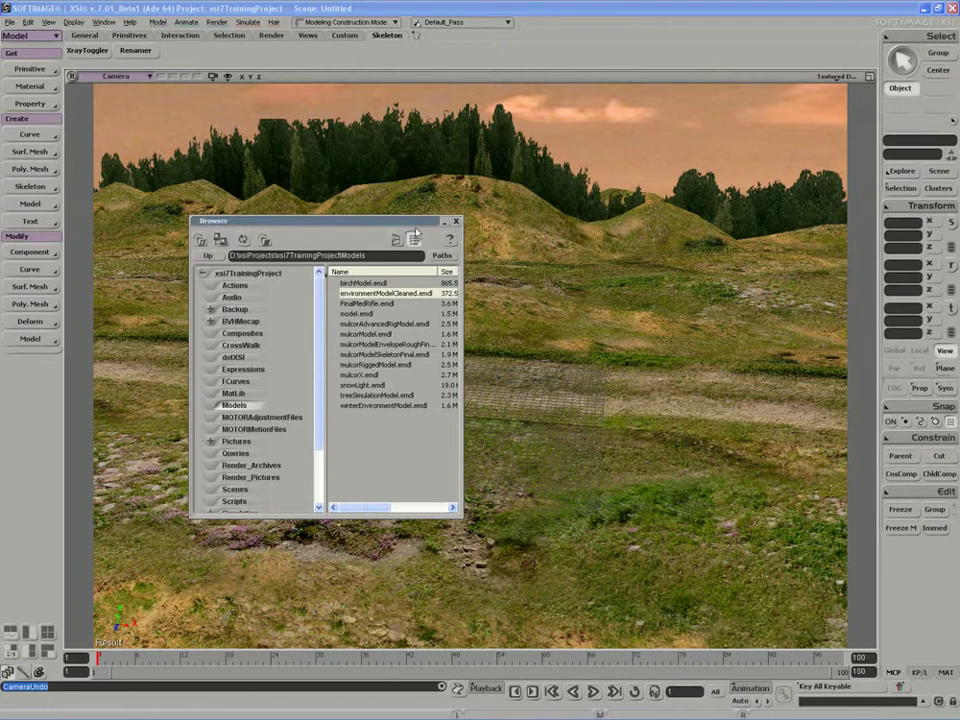
{"action": "left_click_drag", "start_coordinate": [452, 221], "coordinate": [383, 214]}
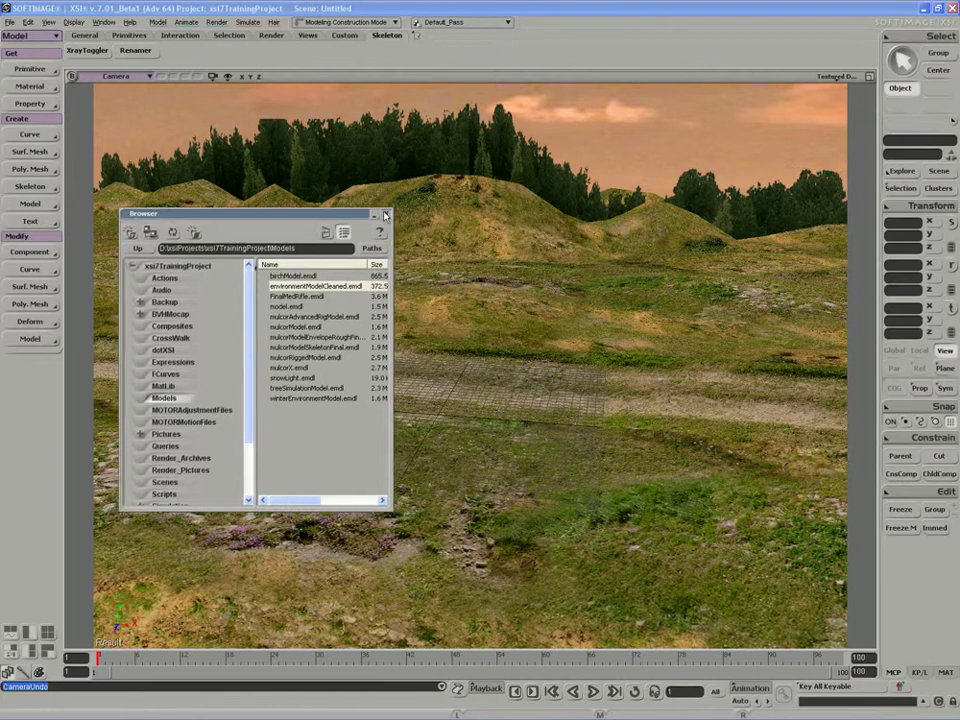
{"action": "left_click", "coordinate": [386, 214]}
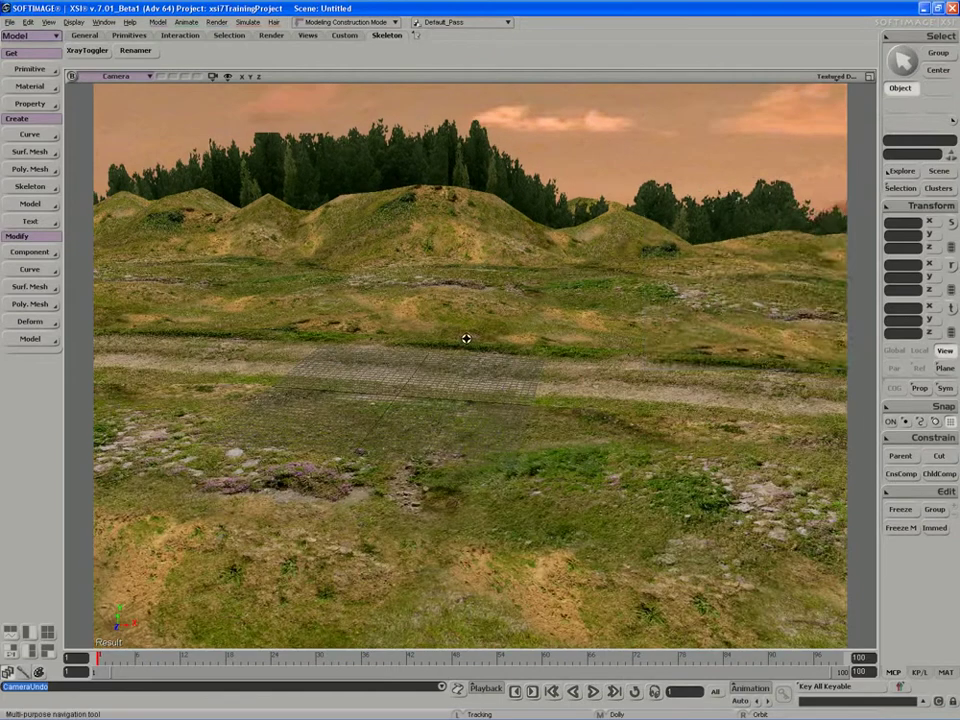
Expand environmentModelCleaned in the scene explorer and select the pathway mesh.
{"action": "key", "text": "8"}
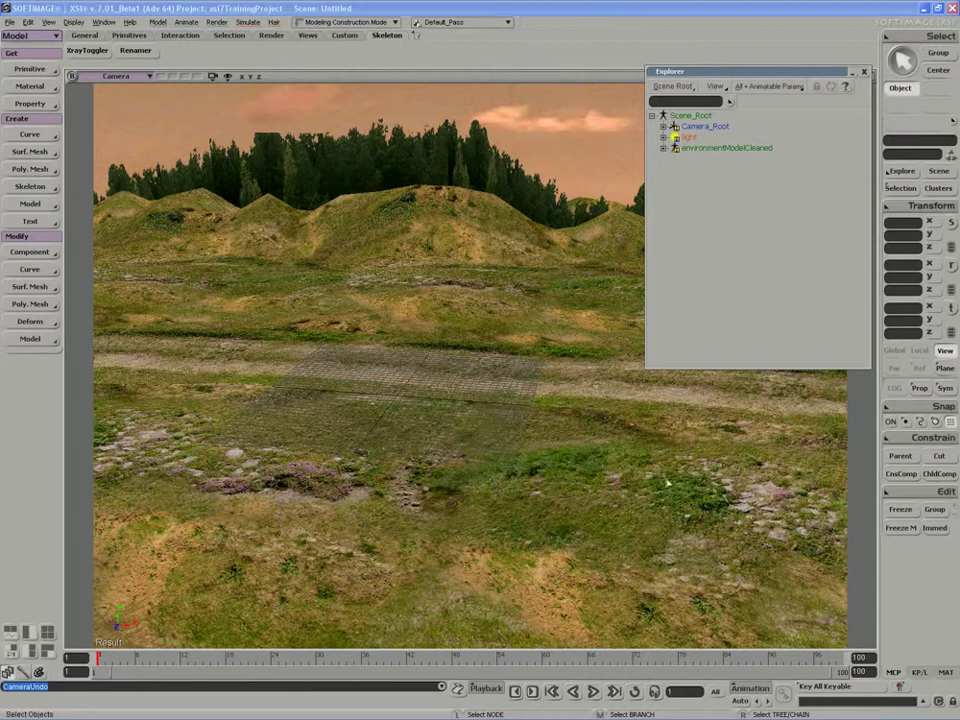
{"action": "left_click", "coordinate": [664, 148]}
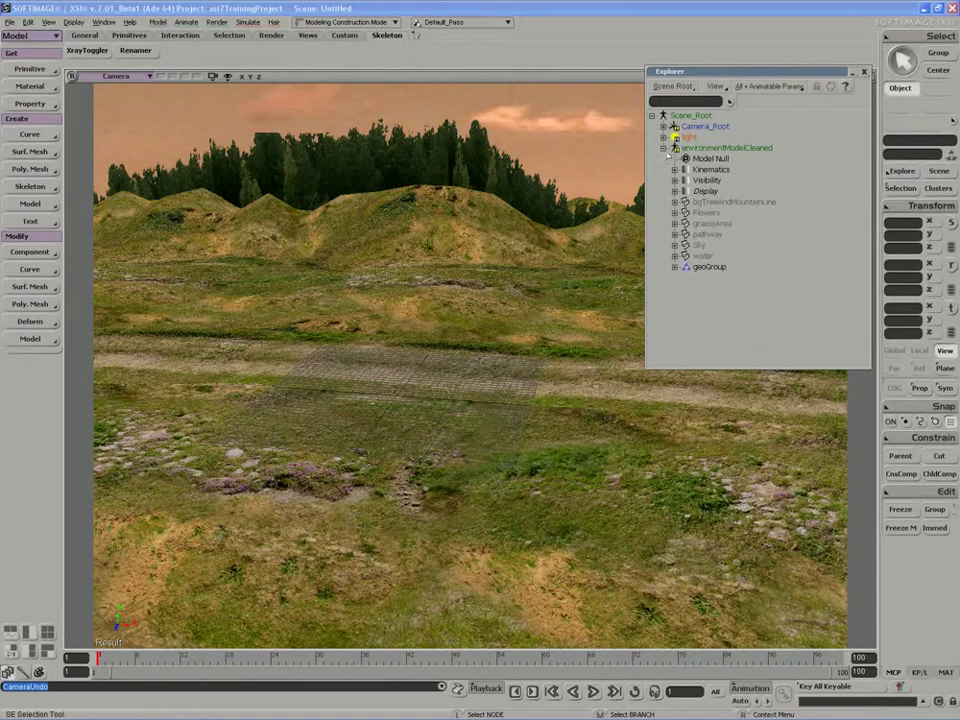
{"action": "left_click", "coordinate": [485, 318]}
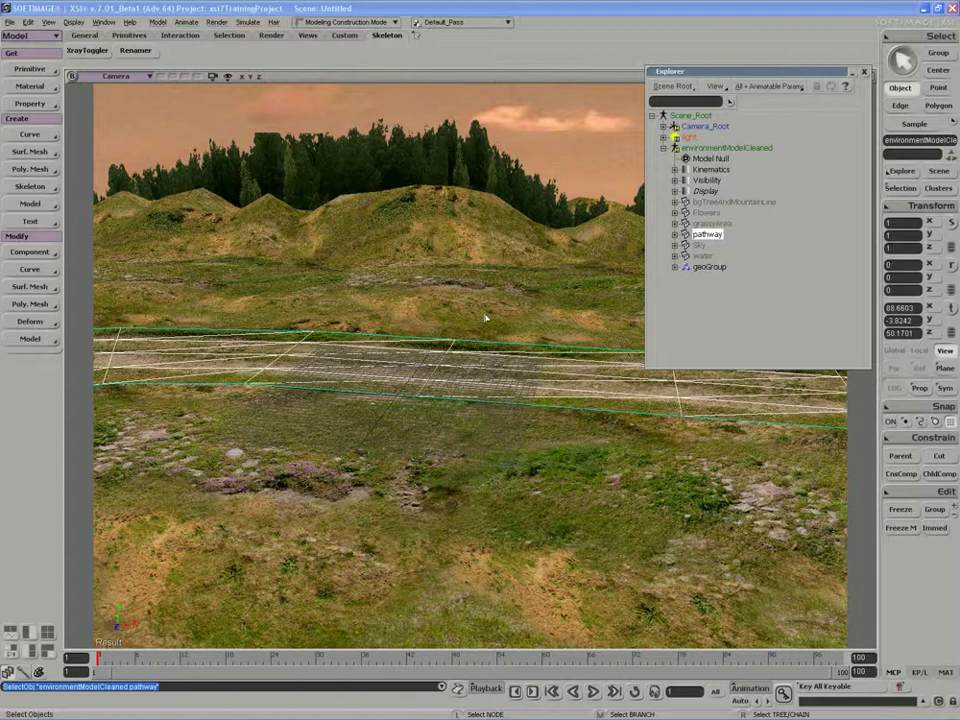
{"action": "key", "text": "s"}
{"action": "right_click_drag", "start_coordinate": [485, 318], "coordinate": [376, 377]}
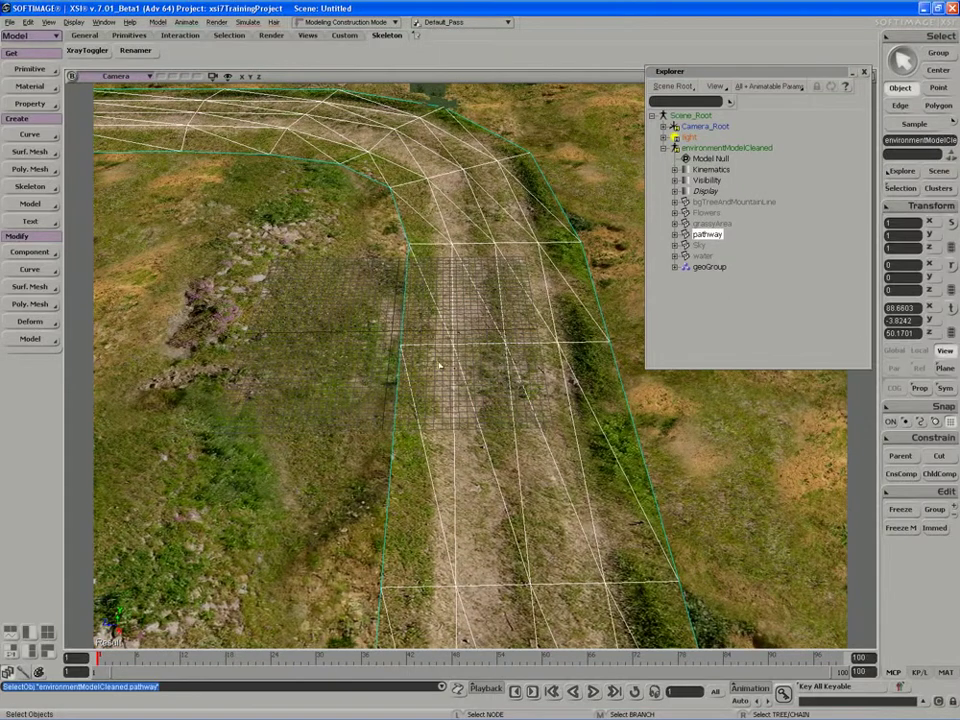
{"action": "right_click_drag", "start_coordinate": [383, 376], "coordinate": [573, 418]}
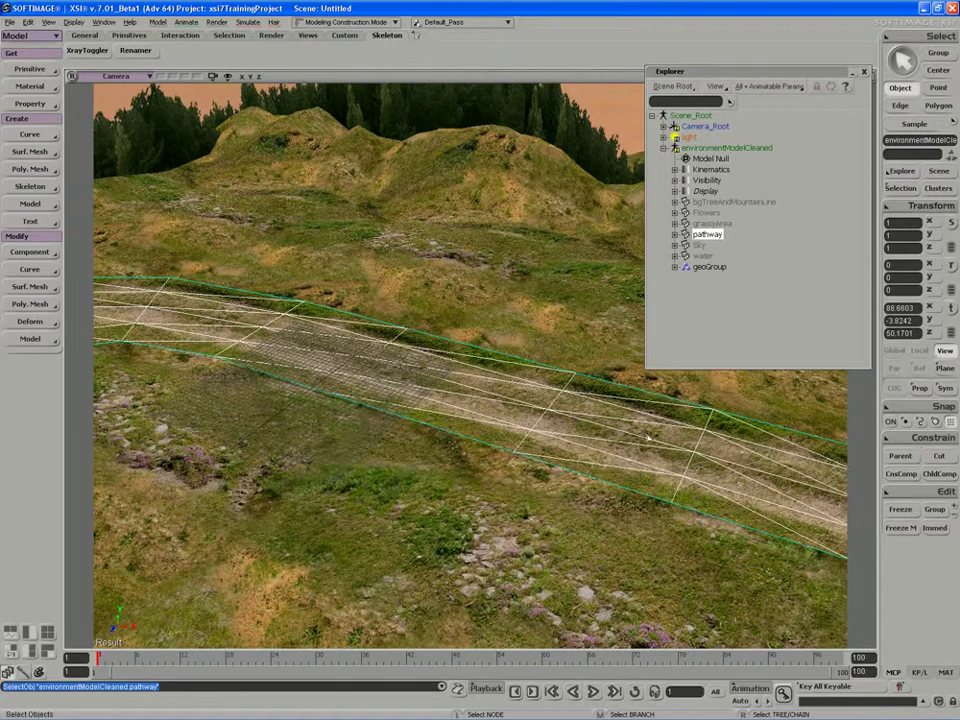
{"action": "middle_click_drag", "start_coordinate": [290, 318], "coordinate": [533, 462]}
{"action": "left_click_drag", "start_coordinate": [310, 345], "coordinate": [454, 424]}
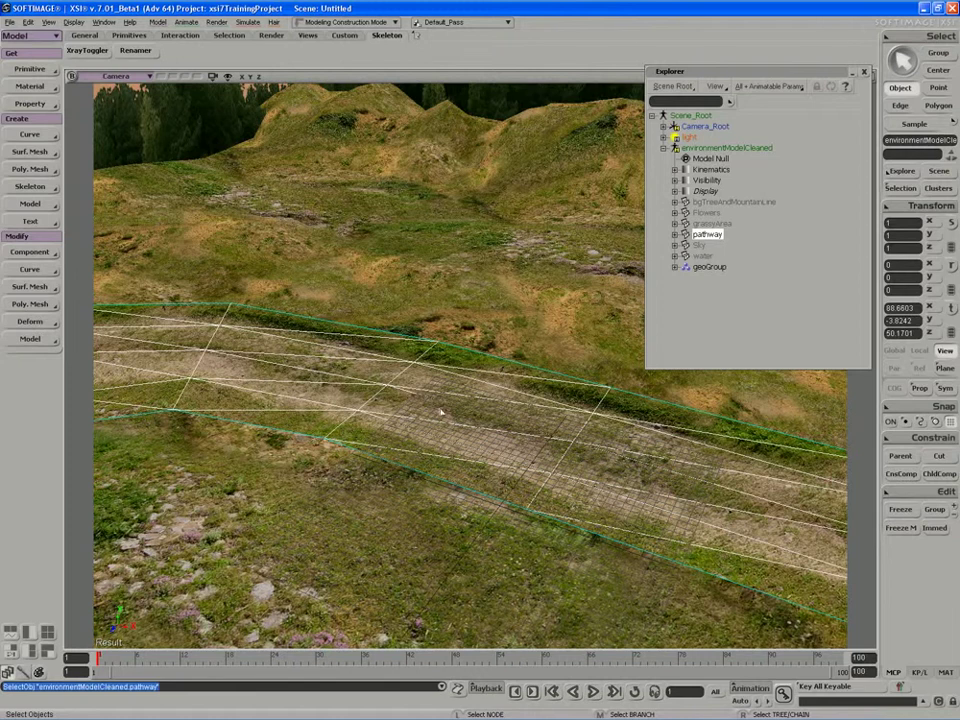
Set geoGroup's Selectability to "No effect on members" and collapse the explorer window.
{"action": "left_click", "coordinate": [687, 268]}
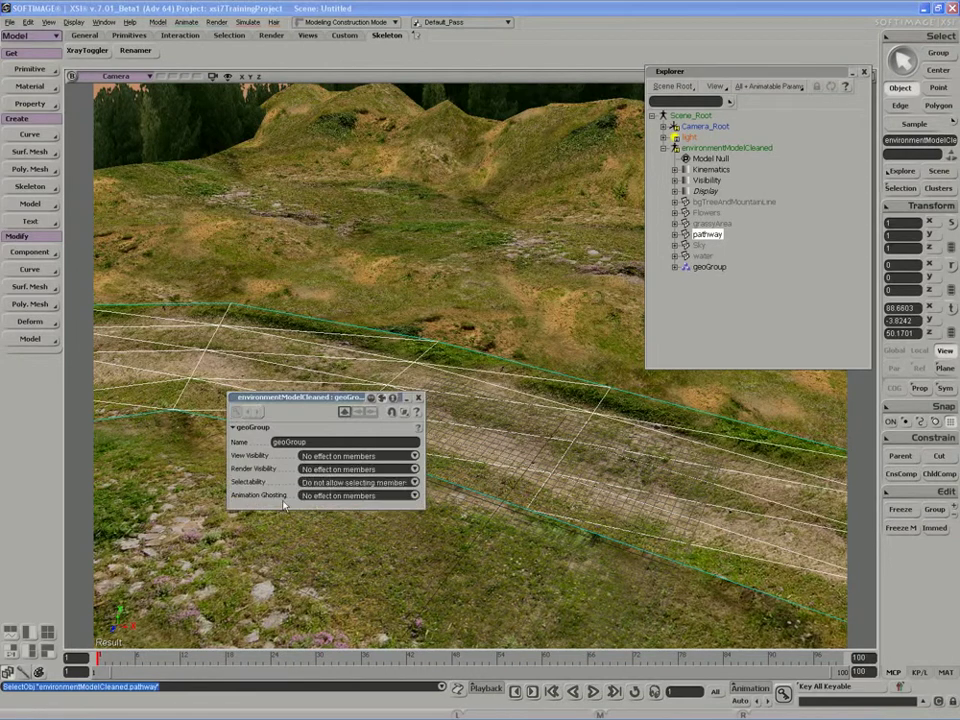
{"action": "left_click", "coordinate": [315, 484]}
{"action": "left_click", "coordinate": [315, 502]}
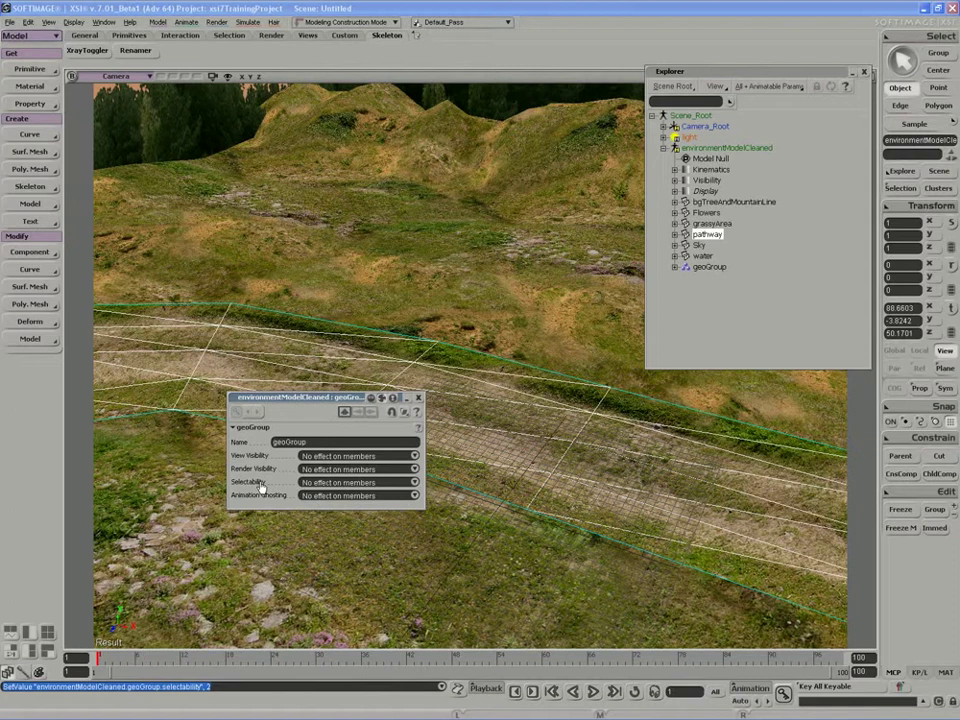
{"action": "left_click", "coordinate": [418, 399]}
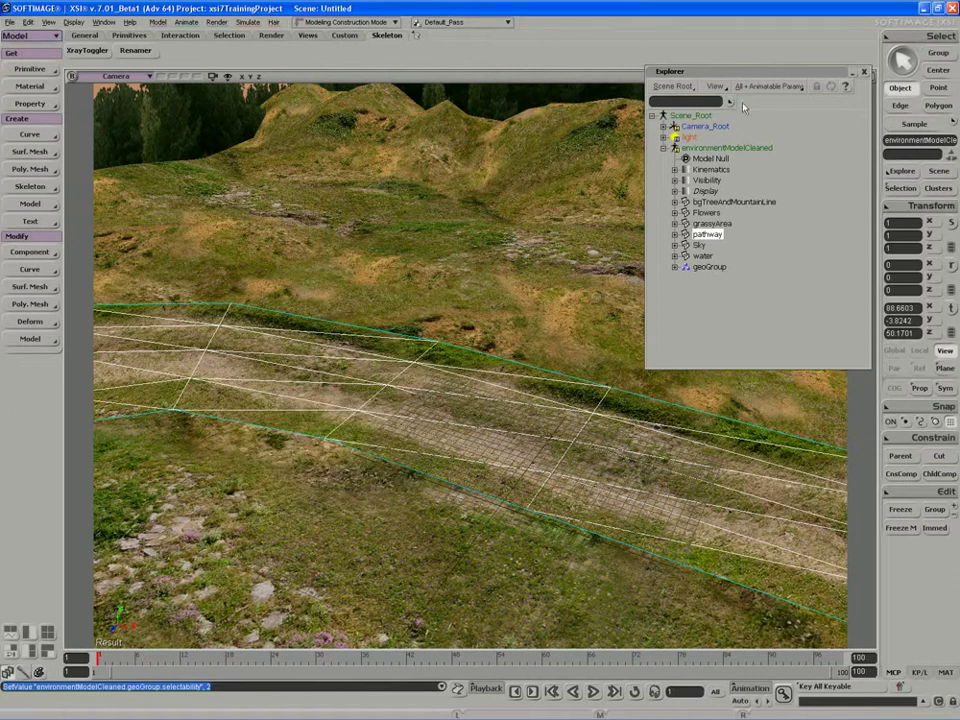
{"action": "double_click", "coordinate": [839, 74]}
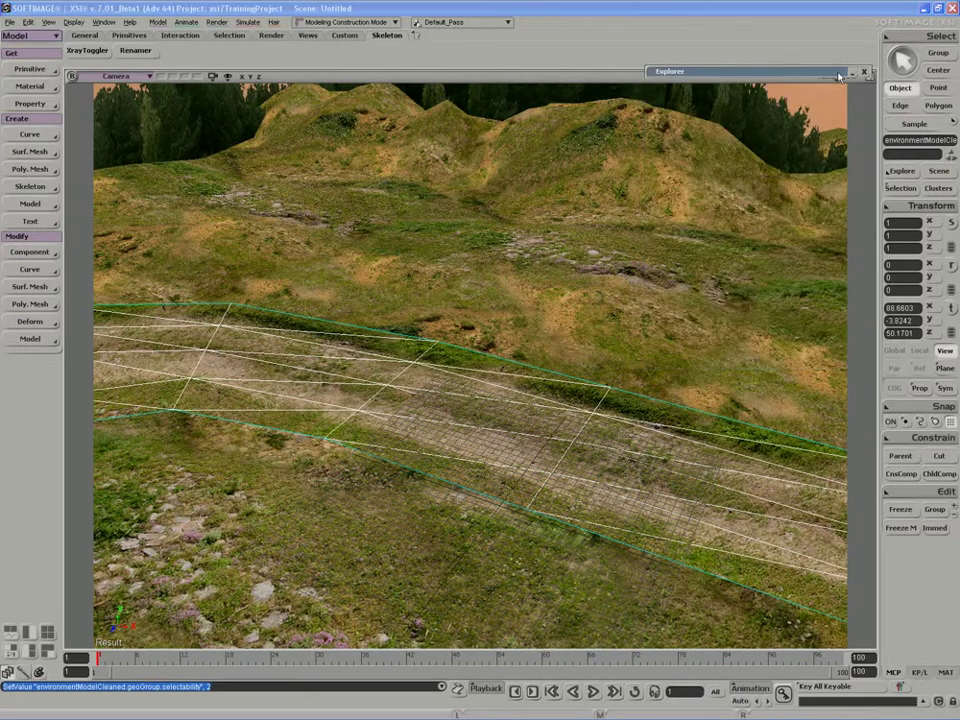
Apply the Quadrangulate operation to the selected pathway mesh.
{"action": "key", "text": "s"}
{"action": "right_click_drag", "start_coordinate": [570, 462], "coordinate": [527, 412]}
{"action": "middle_click_drag", "start_coordinate": [527, 412], "coordinate": [550, 440]}
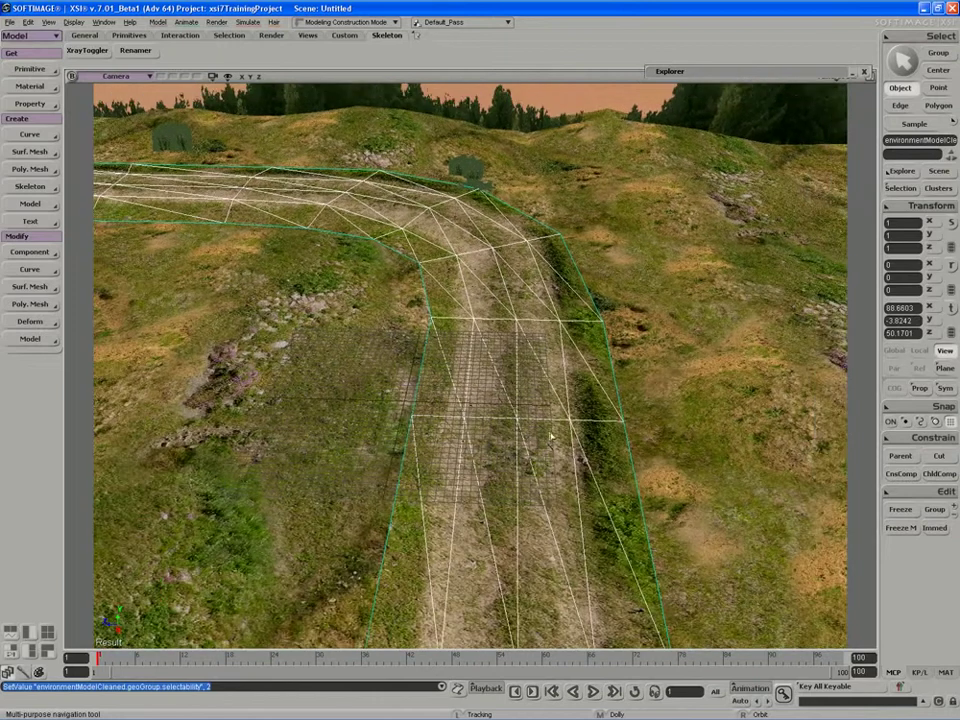
{"action": "left_click", "coordinate": [50, 304]}
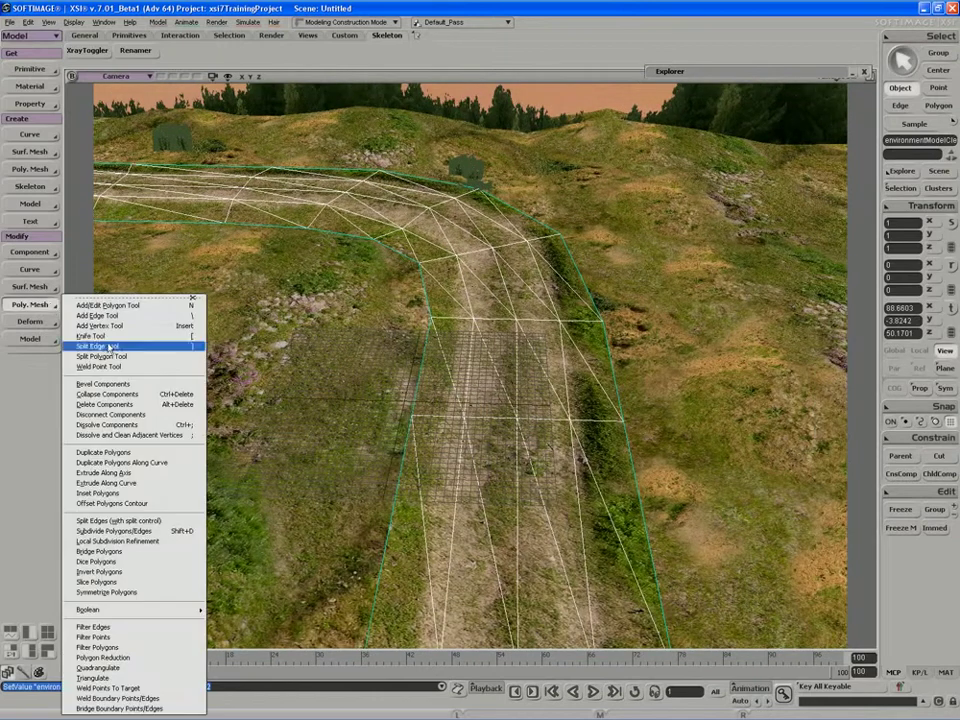
{"action": "left_click", "coordinate": [124, 667]}
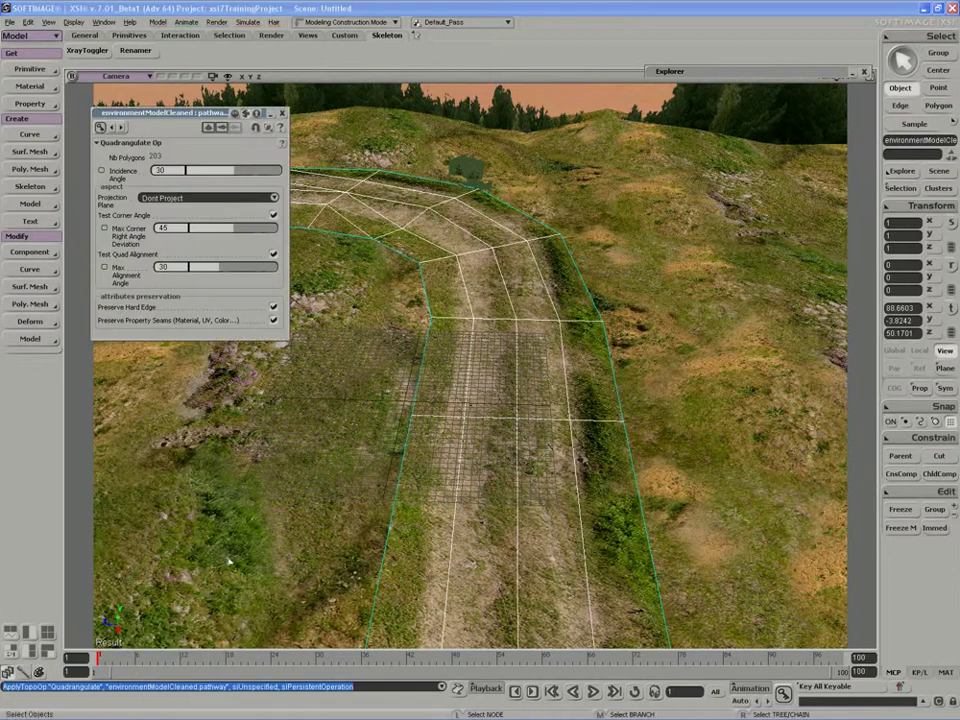
Set the Quadrangulate operator's Max Corner Right Angle Deviation to about 22.
{"action": "scroll", "coordinate": [440, 330], "scroll_direction": "down", "scroll_amount": 3}
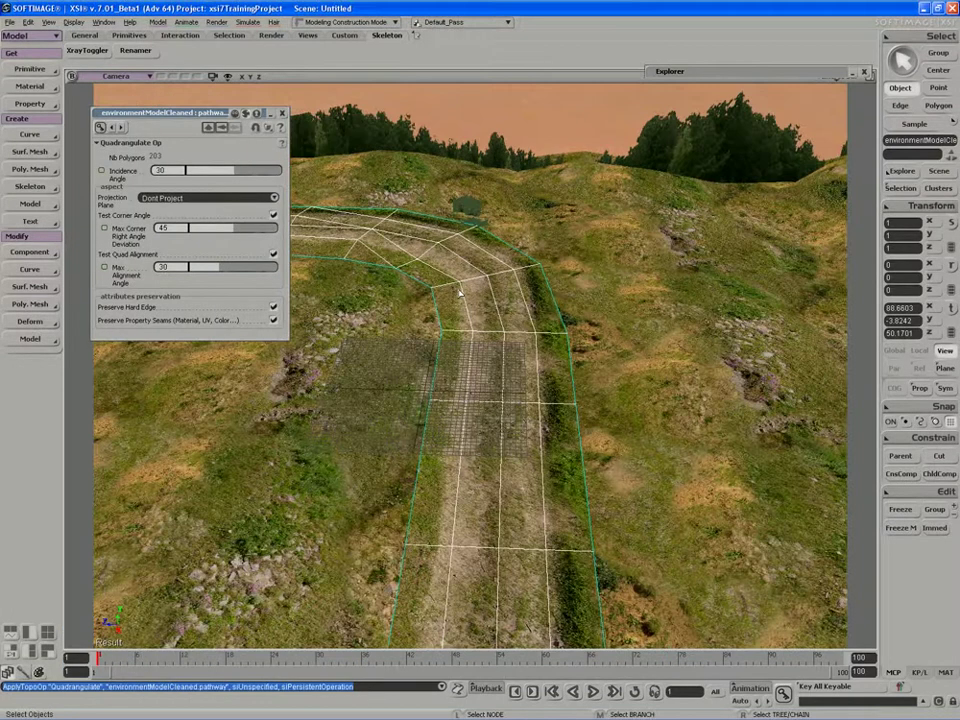
{"action": "right_click_drag", "start_coordinate": [480, 290], "coordinate": [390, 363]}
{"action": "scroll", "coordinate": [390, 363], "scroll_direction": "down", "scroll_amount": 3}
{"action": "middle_click_drag", "start_coordinate": [390, 363], "coordinate": [481, 347]}
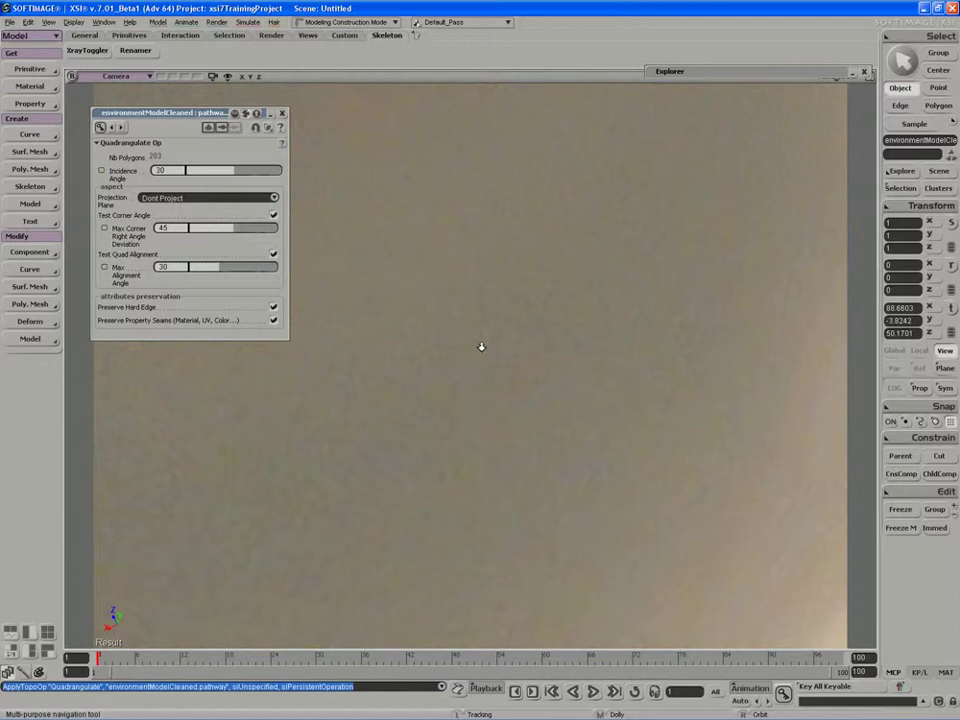
{"action": "mouse_move", "coordinate": [481, 347]}
{"action": "right_mouse_down"}
{"action": "mouse_move", "coordinate": [408, 381]}
{"action": "mouse_move", "coordinate": [476, 331]}
{"action": "right_mouse_up"}
{"action": "left_click_drag", "start_coordinate": [476, 331], "coordinate": [452, 386]}
{"action": "left_click_drag", "start_coordinate": [235, 230], "coordinate": [212, 231]}
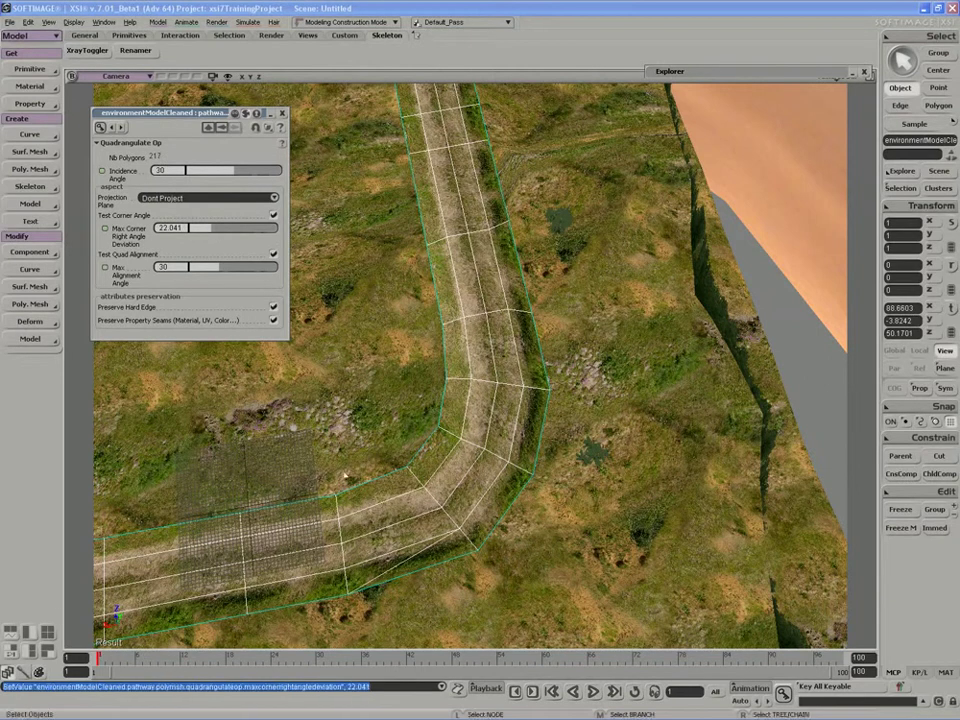
Try to dissolve two edges at the outer side of the pathway's bend, and undo the removal.
{"action": "key", "text": "s"}
{"action": "right_click_drag", "start_coordinate": [372, 522], "coordinate": [404, 489]}
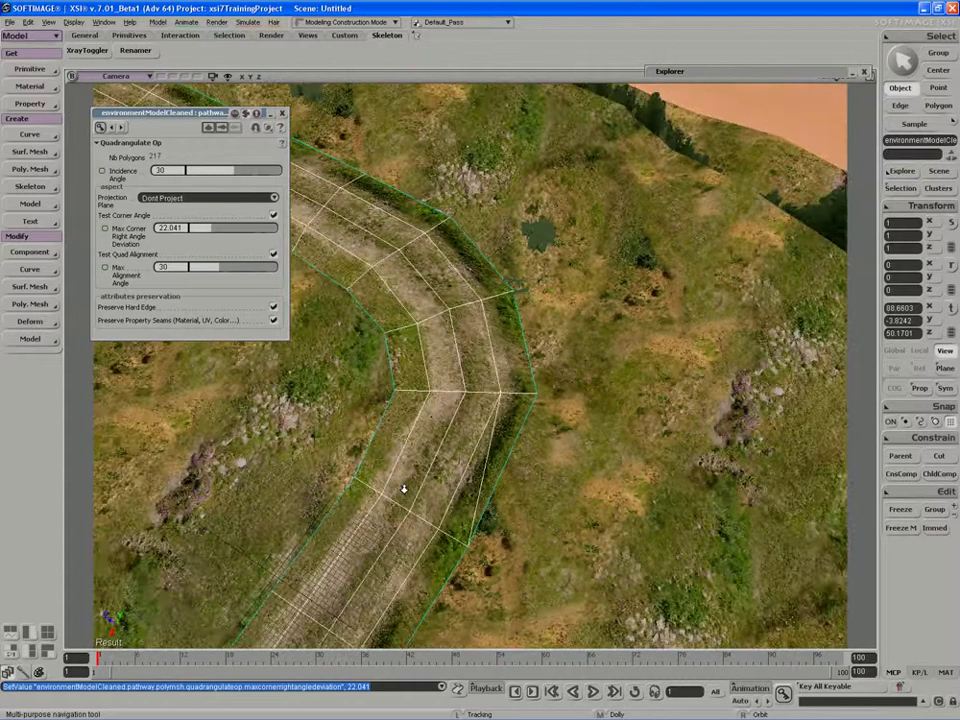
{"action": "middle_click_drag", "start_coordinate": [404, 489], "coordinate": [467, 503]}
{"action": "key", "text": "i"}
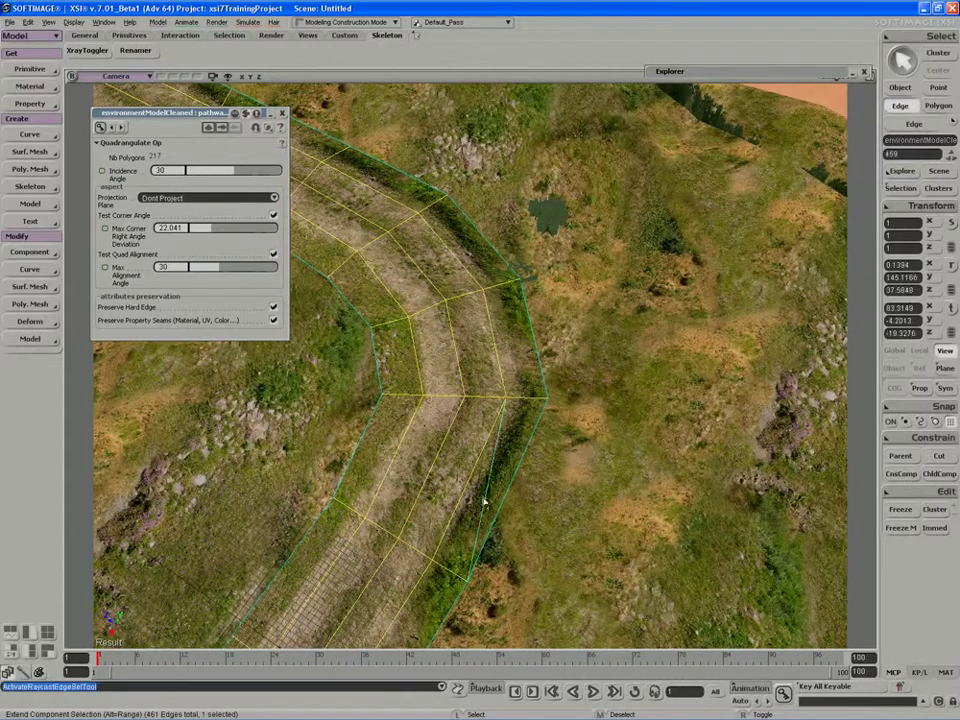
{"action": "left_click", "coordinate": [484, 501]}
{"action": "key", "text": "ctrl+Delete"}
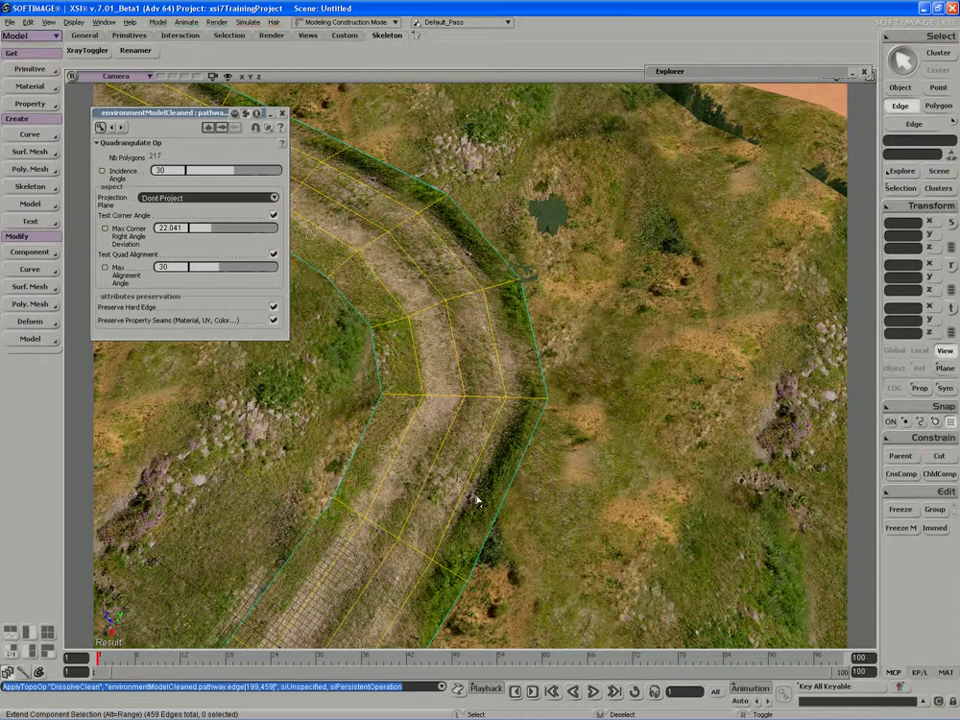
{"action": "key", "text": "ctrl+z"}
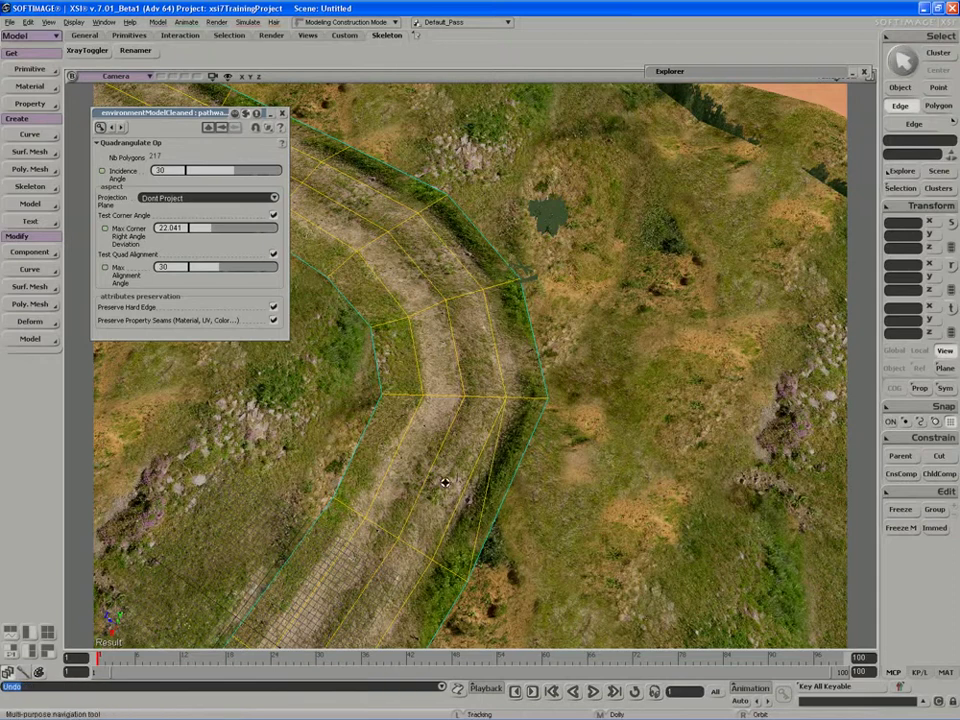
Dissolve the single stray diagonal edge along the pathway's outer bend and close the Quadrangulate properties.
{"action": "key", "text": "s"}
{"action": "right_click_drag", "start_coordinate": [484, 503], "coordinate": [465, 478]}
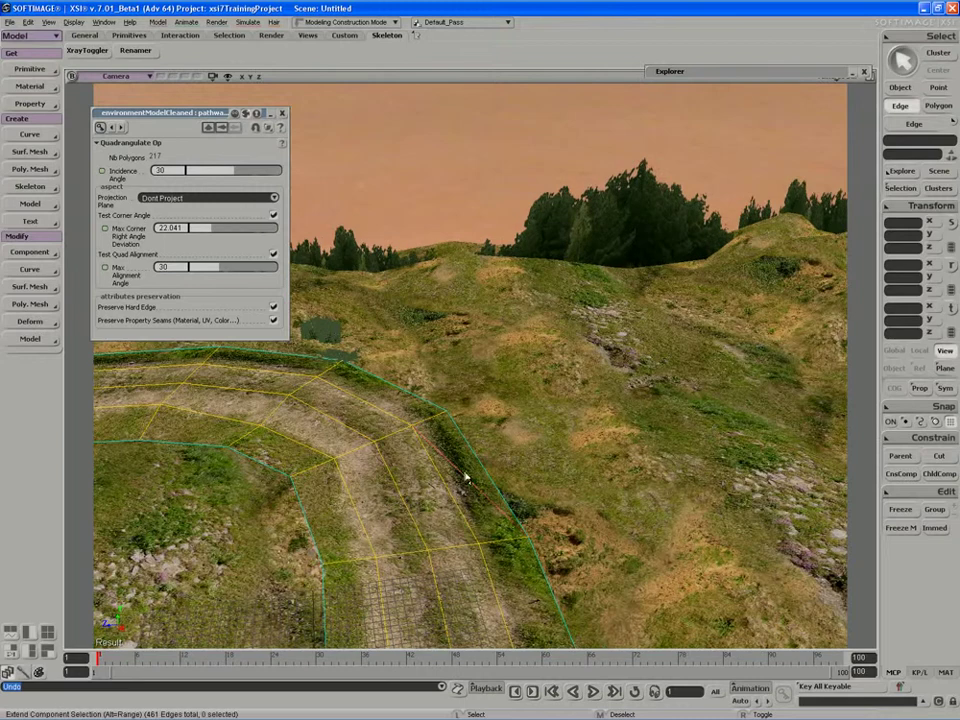
{"action": "key", "text": "Delete"}
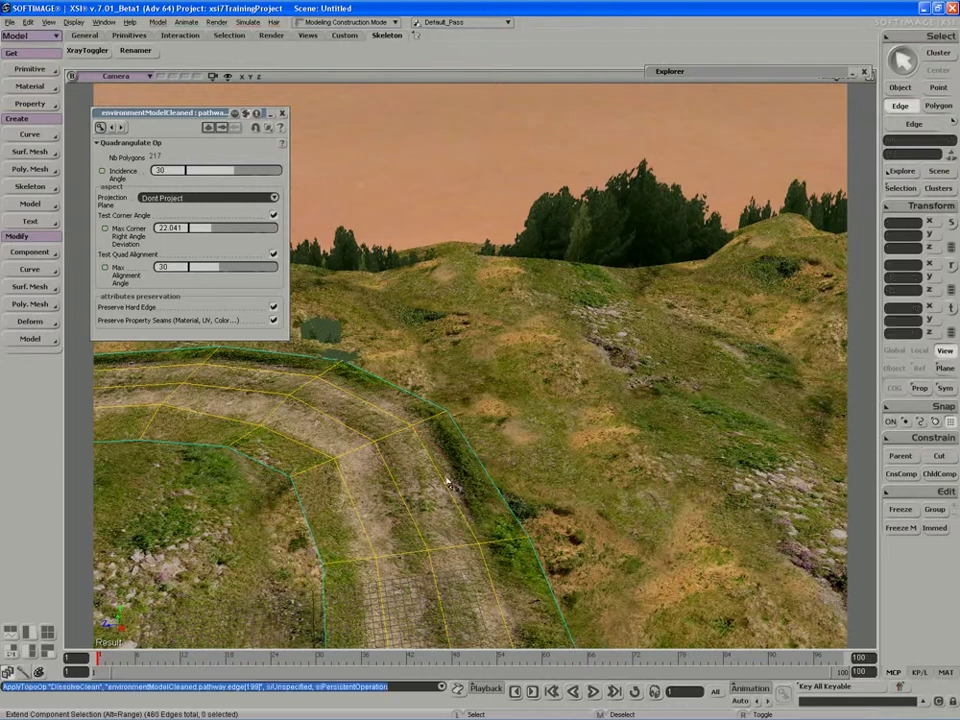
{"action": "mouse_move", "coordinate": [447, 483]}
{"action": "right_mouse_down"}
{"action": "mouse_move", "coordinate": [439, 495]}
{"action": "mouse_move", "coordinate": [448, 506]}
{"action": "mouse_move", "coordinate": [460, 467]}
{"action": "mouse_move", "coordinate": [452, 482]}
{"action": "mouse_move", "coordinate": [437, 480]}
{"action": "mouse_move", "coordinate": [446, 482]}
{"action": "right_mouse_up"}
{"action": "middle_click_drag", "start_coordinate": [448, 482], "coordinate": [298, 579]}
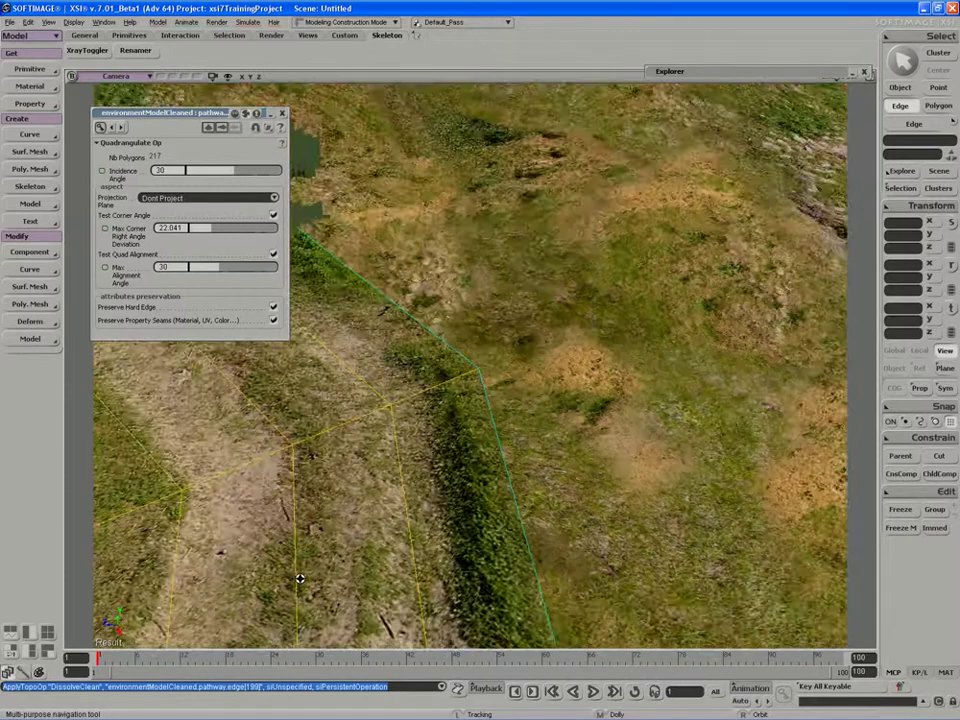
{"action": "right_click_drag", "start_coordinate": [298, 579], "coordinate": [296, 553]}
{"action": "middle_click_drag", "start_coordinate": [296, 553], "coordinate": [410, 396]}
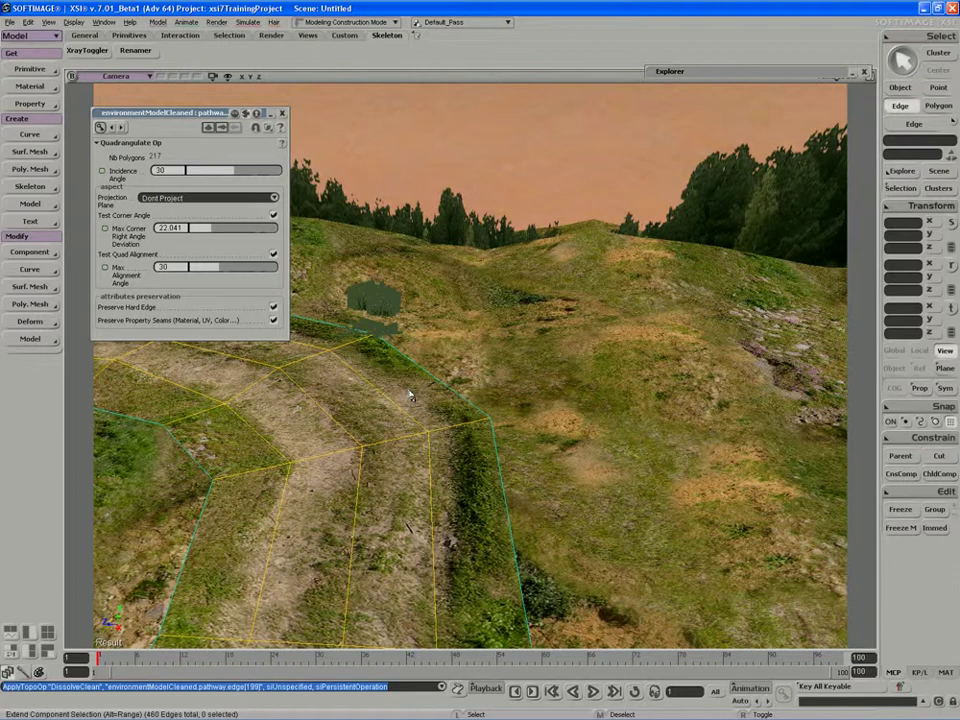
{"action": "left_click", "coordinate": [282, 113]}
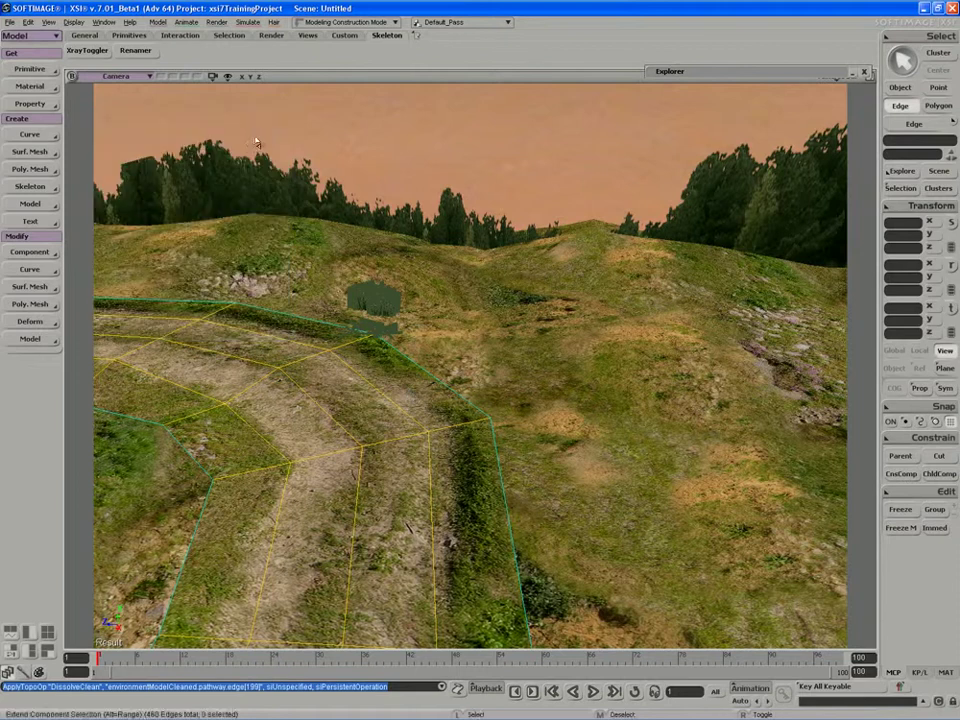
Try subdividing the whole pathway mesh with the Plus type and 4 iterations.
{"action": "key", "text": "space"}
{"action": "middle_click_drag", "start_coordinate": [288, 467], "coordinate": [299, 412]}
{"action": "left_click", "coordinate": [30, 304]}
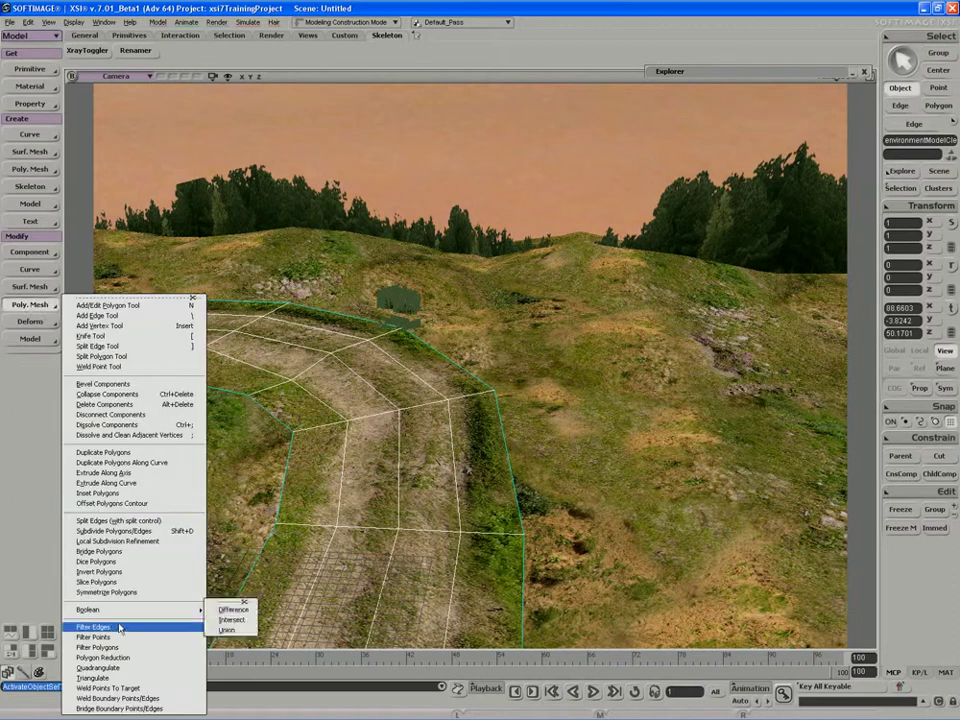
{"action": "left_click", "coordinate": [126, 531]}
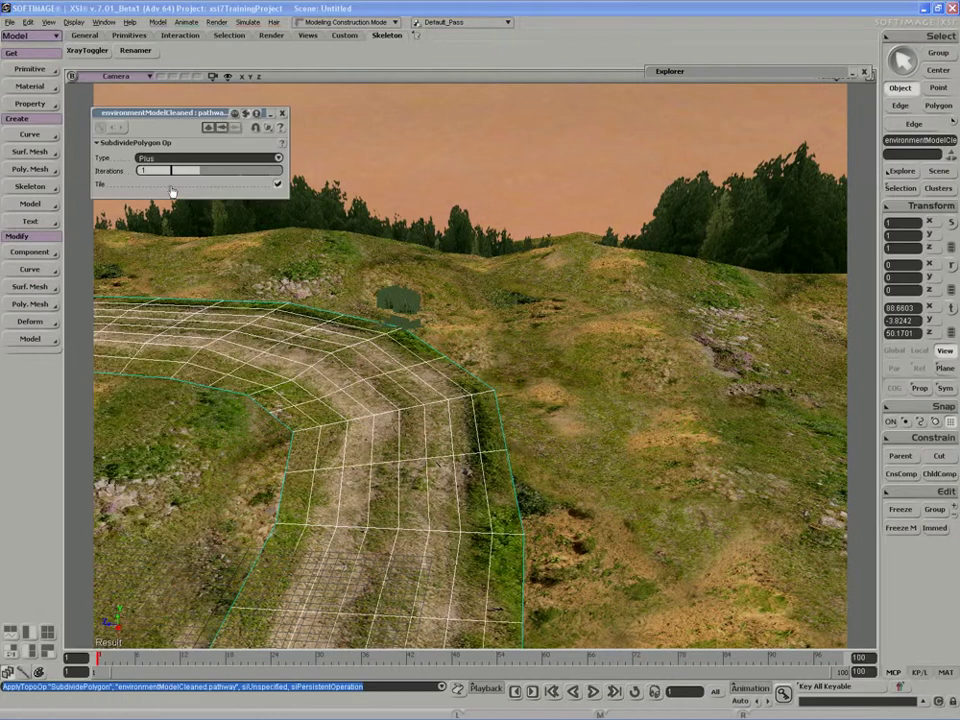
{"action": "left_click_drag", "start_coordinate": [200, 172], "coordinate": [265, 173]}
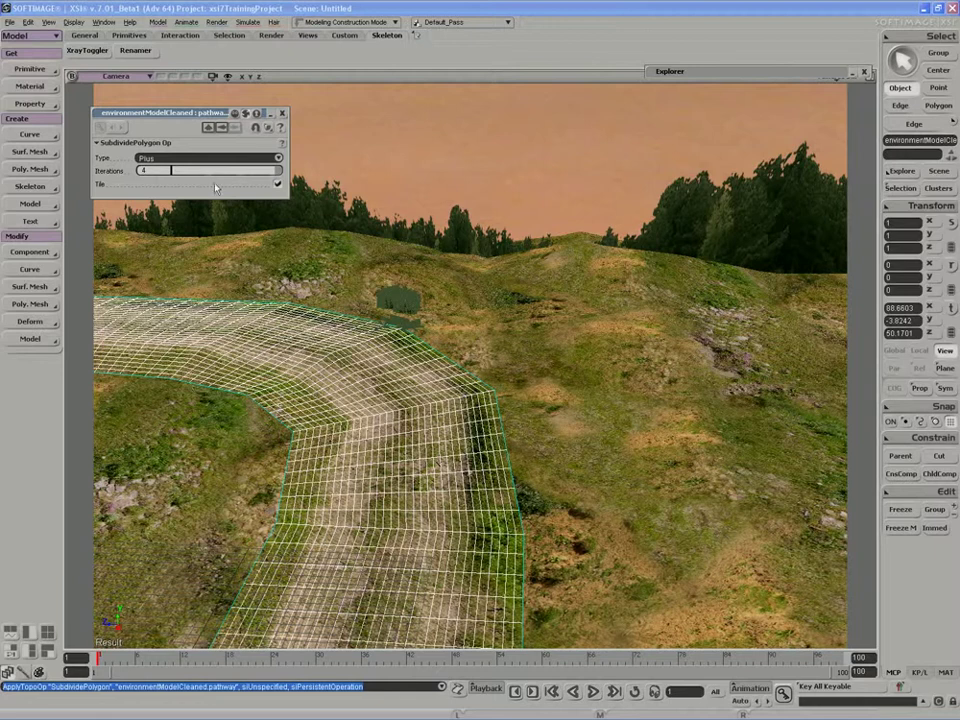
{"action": "key", "text": "s"}
{"action": "mouse_move", "coordinate": [382, 486]}
{"action": "right_mouse_down"}
{"action": "mouse_move", "coordinate": [415, 530]}
{"action": "mouse_move", "coordinate": [388, 490]}
{"action": "right_mouse_up"}
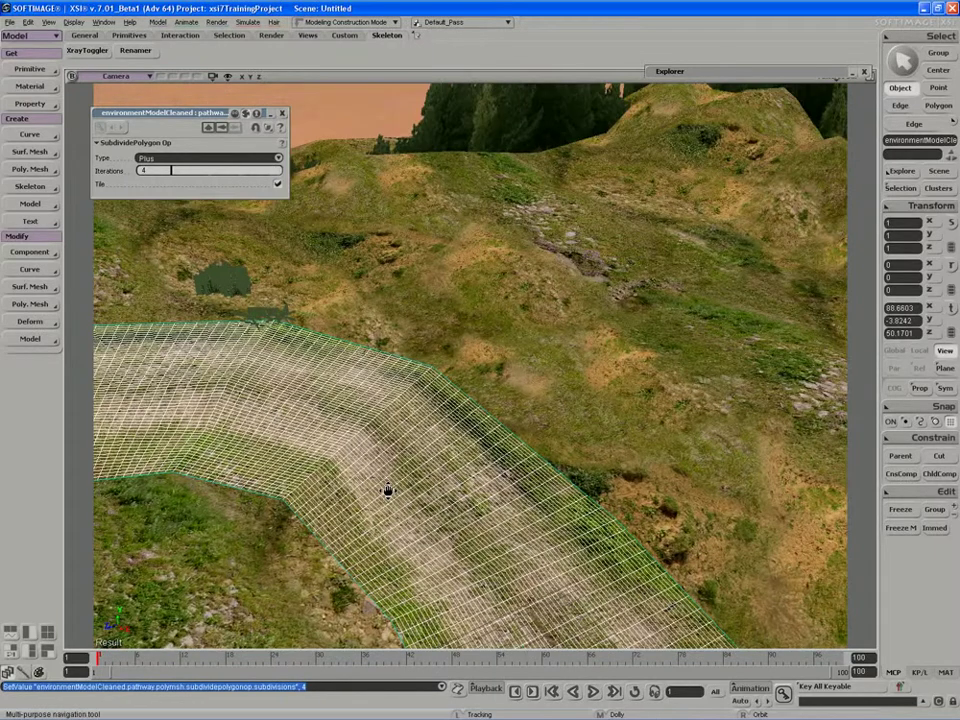
{"action": "middle_click_drag", "start_coordinate": [387, 490], "coordinate": [341, 469]}
{"action": "left_click_drag", "start_coordinate": [341, 469], "coordinate": [322, 381]}
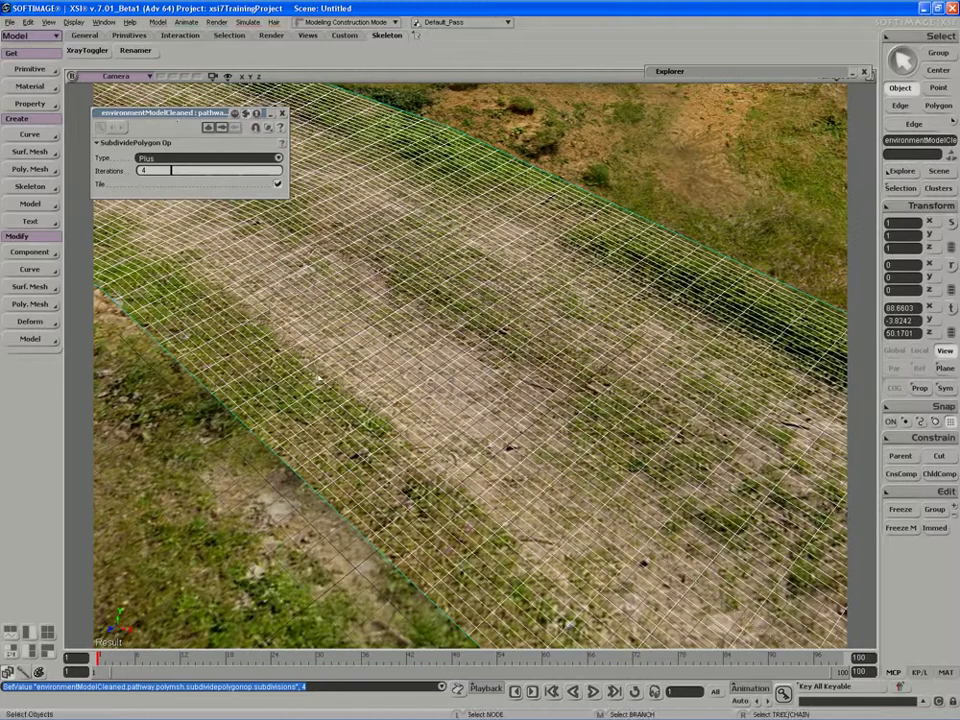
{"action": "left_click_drag", "start_coordinate": [178, 117], "coordinate": [301, 441]}
{"action": "key", "text": "s"}
{"action": "middle_click_drag", "start_coordinate": [400, 415], "coordinate": [554, 354]}
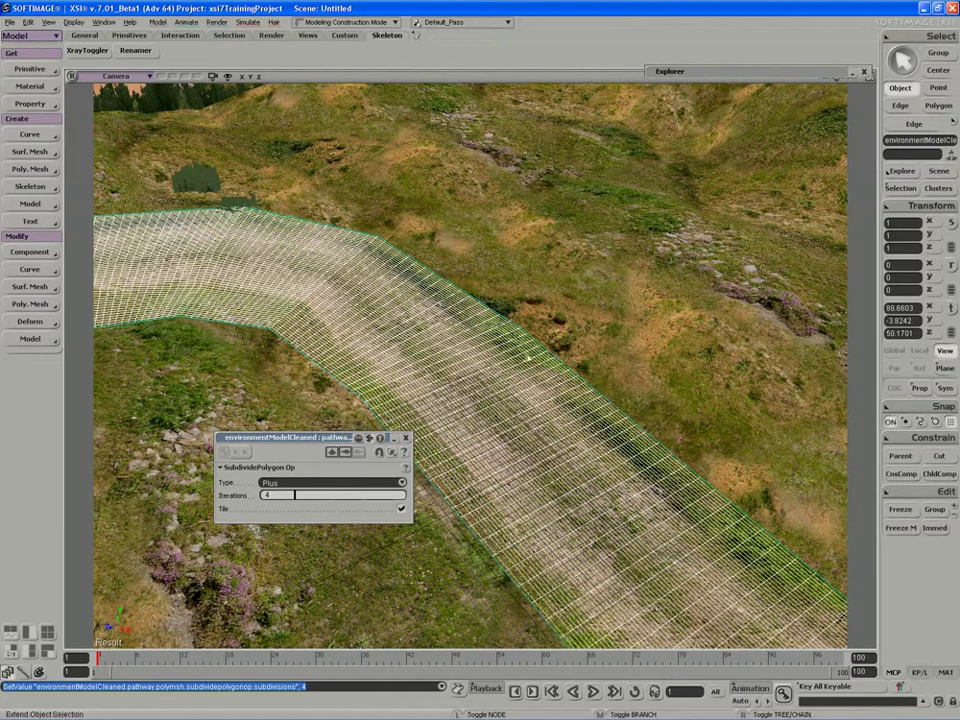
Show selection info in the camera view and select the pathway to check its triangle count.
{"action": "key", "text": "ctrl+shift+a"}
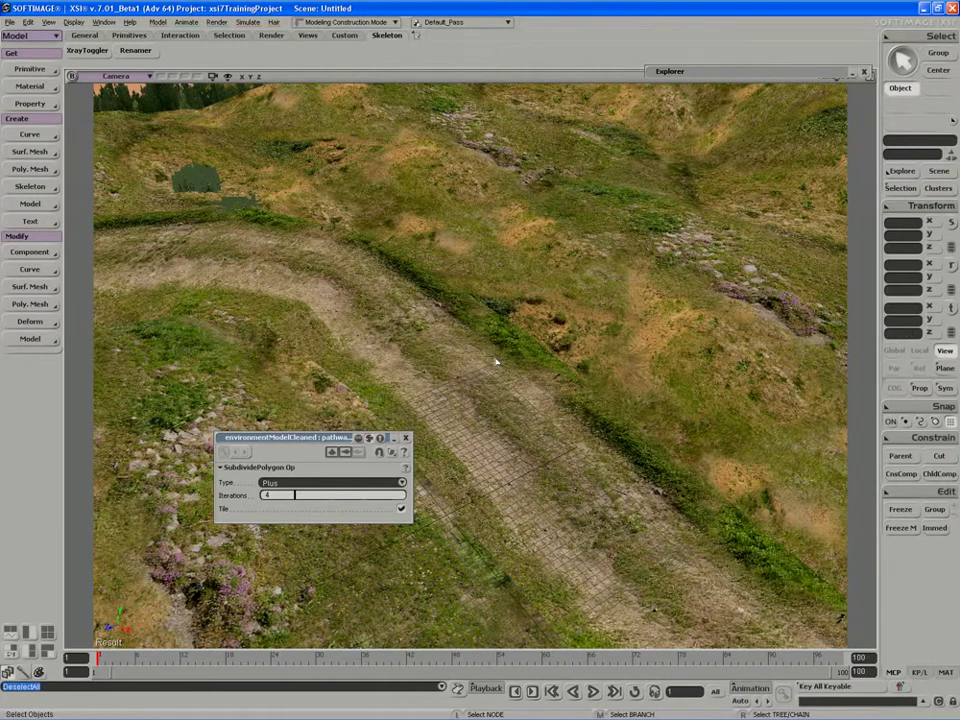
{"action": "left_click", "coordinate": [227, 77]}
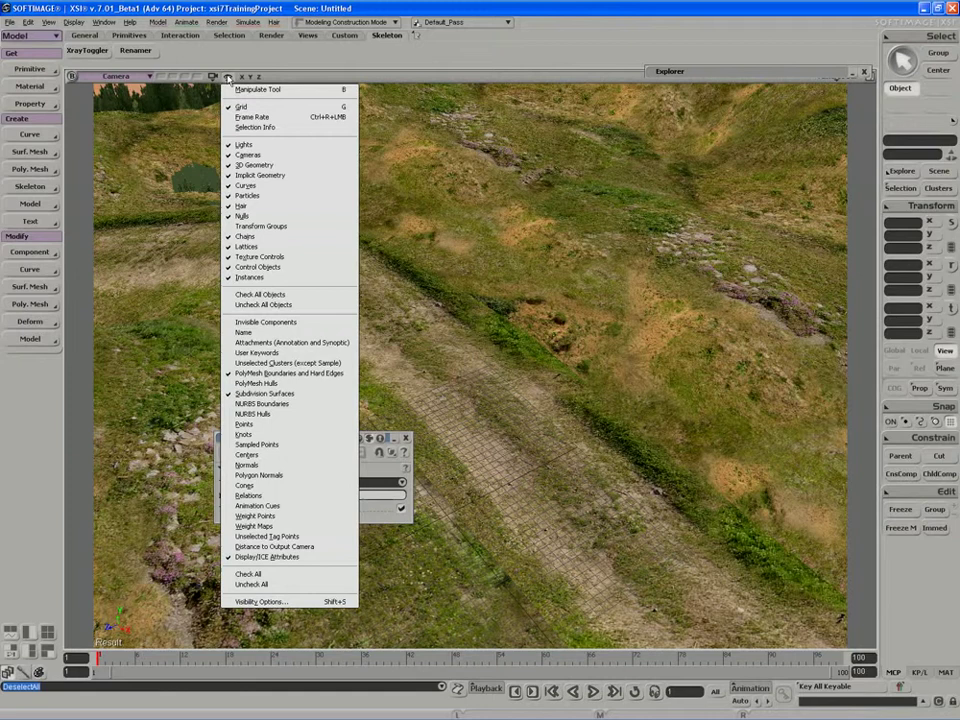
{"action": "left_click", "coordinate": [304, 606]}
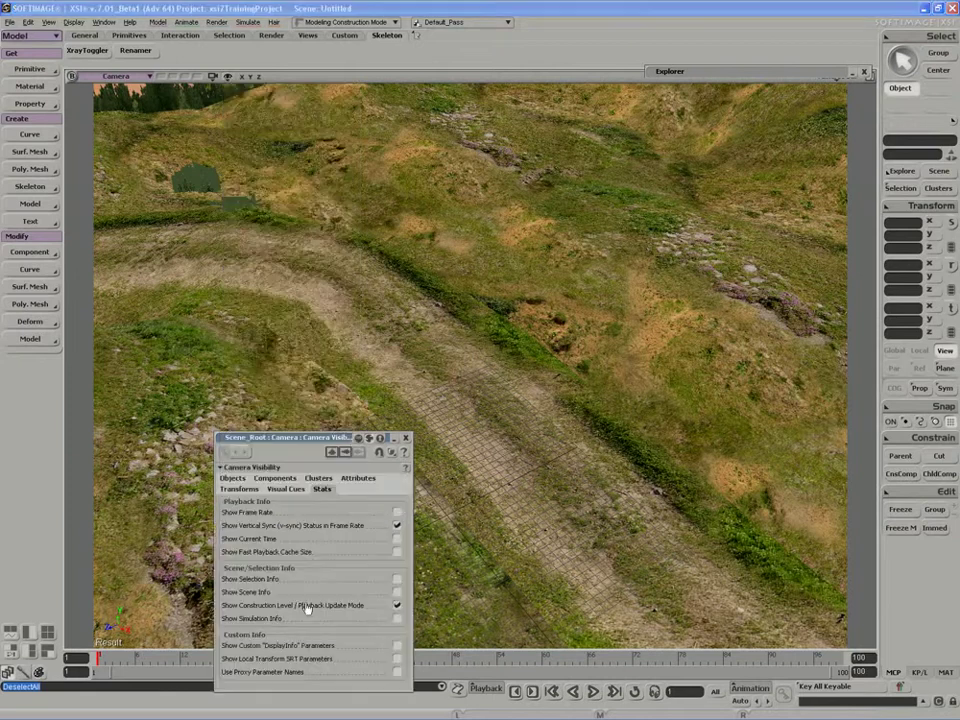
{"action": "left_click_drag", "start_coordinate": [288, 437], "coordinate": [278, 284]}
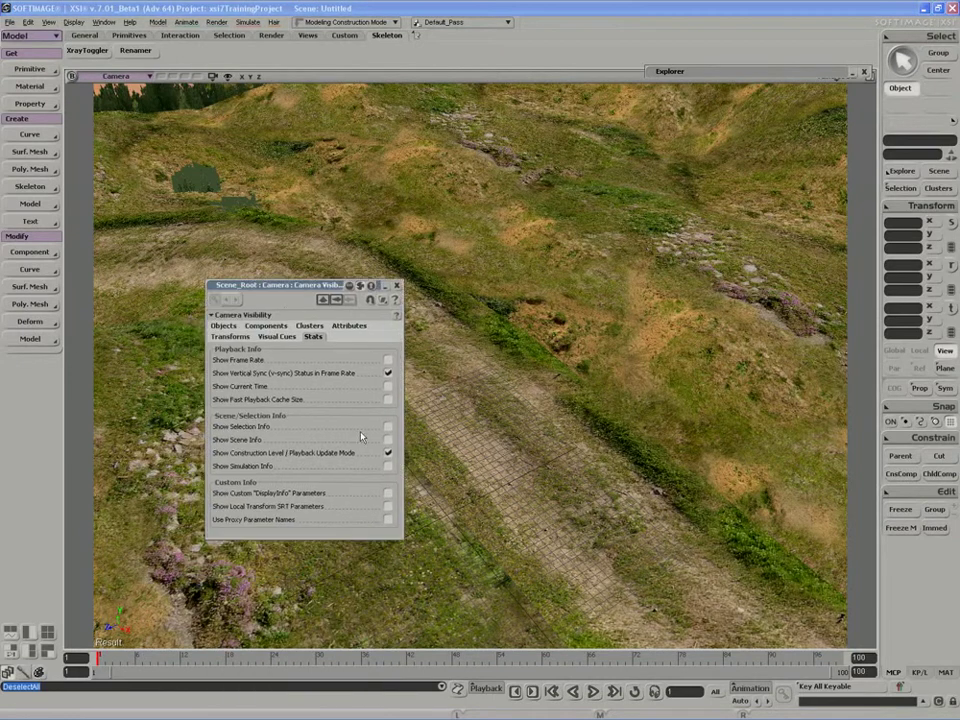
{"action": "left_click", "coordinate": [388, 426]}
{"action": "left_click", "coordinate": [519, 441]}
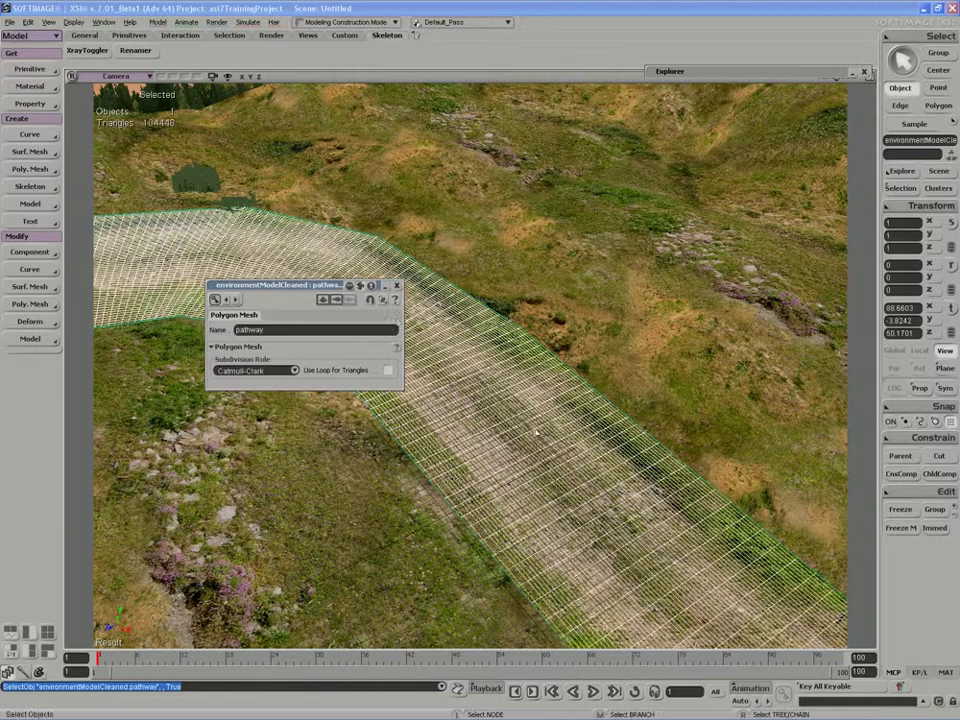
{"action": "left_click", "coordinate": [398, 288]}
{"action": "key", "text": "s"}
{"action": "right_click_drag", "start_coordinate": [379, 398], "coordinate": [446, 365]}
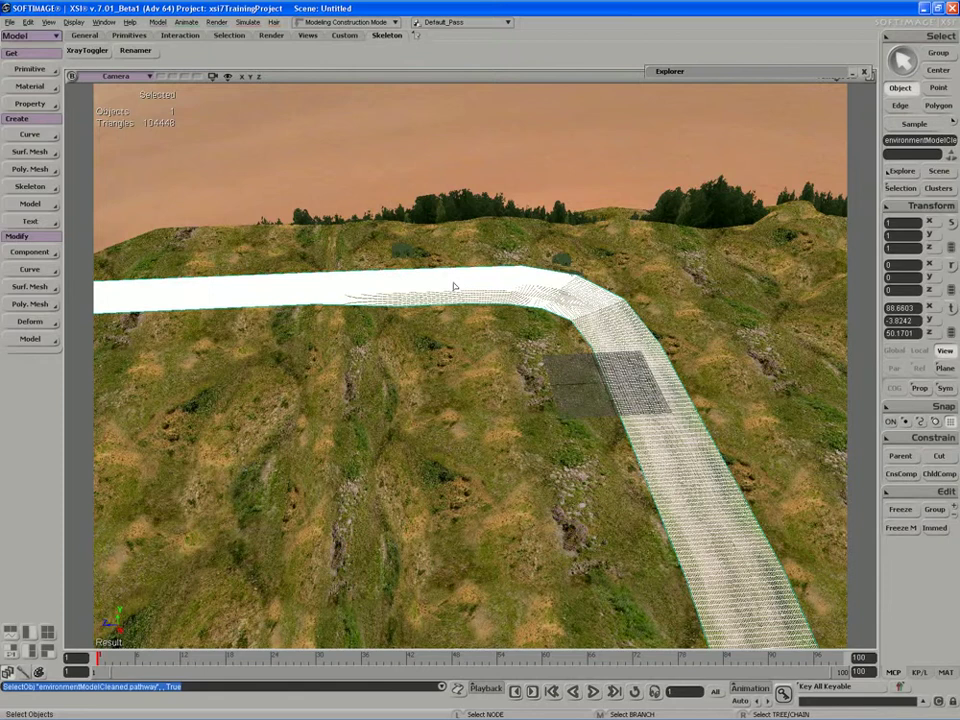
Undo the pathway subdivision along with the selection info display, and return to object selection.
{"action": "key", "text": "ctrl+z"}
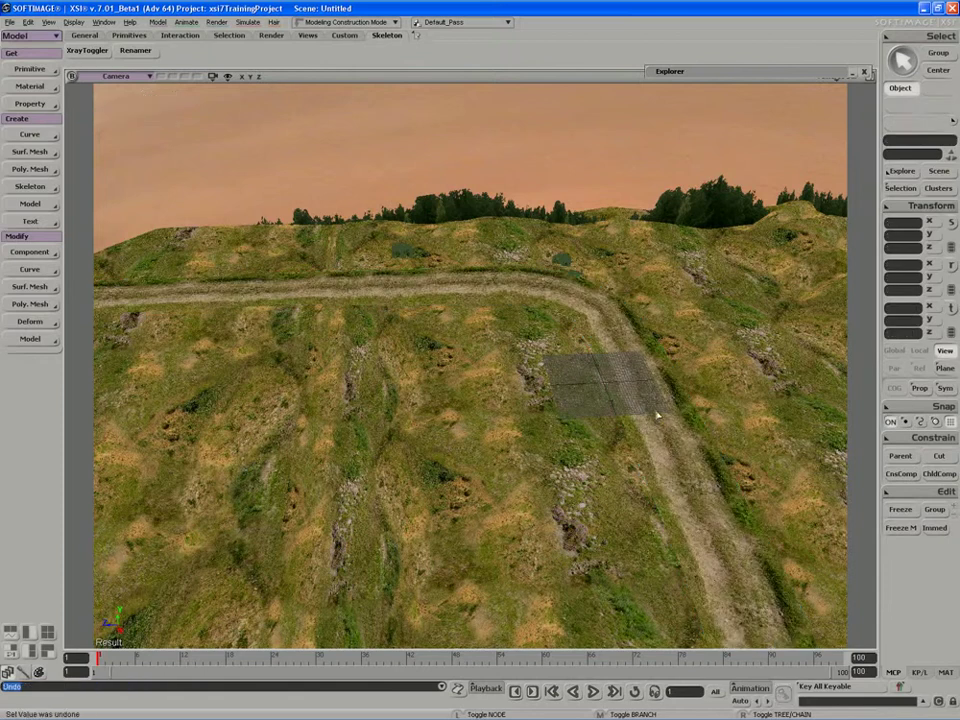
{"action": "key", "text": "ctrl+z"}
{"action": "key", "text": "ctrl+z"}
{"action": "key", "text": "ctrl+z"}
{"action": "key", "text": "space"}
Close the Explorer and enable backface culling in the camera's display options to see inside the sky dome.
{"action": "key", "text": "s"}
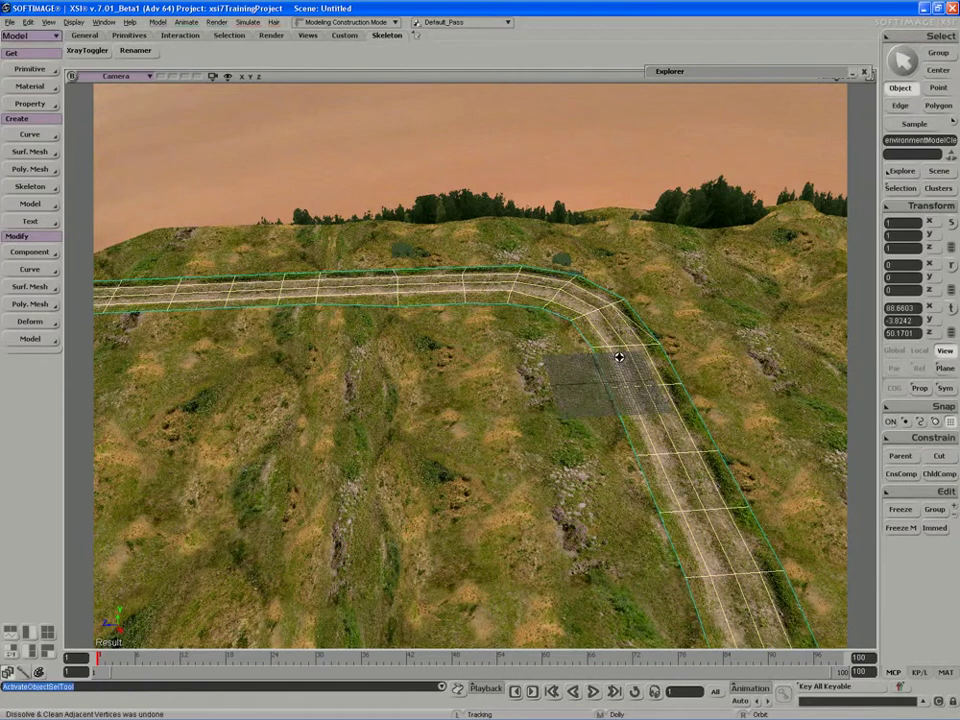
{"action": "right_click_drag", "start_coordinate": [619, 356], "coordinate": [511, 340]}
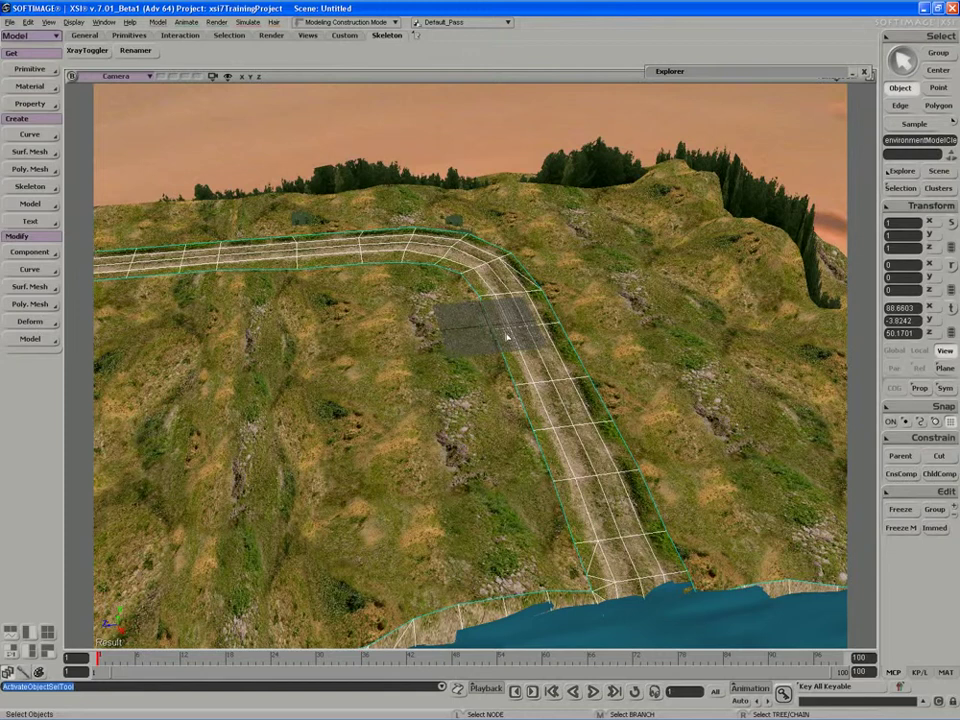
{"action": "key", "text": "s"}
{"action": "left_click_drag", "start_coordinate": [500, 325], "coordinate": [538, 380]}
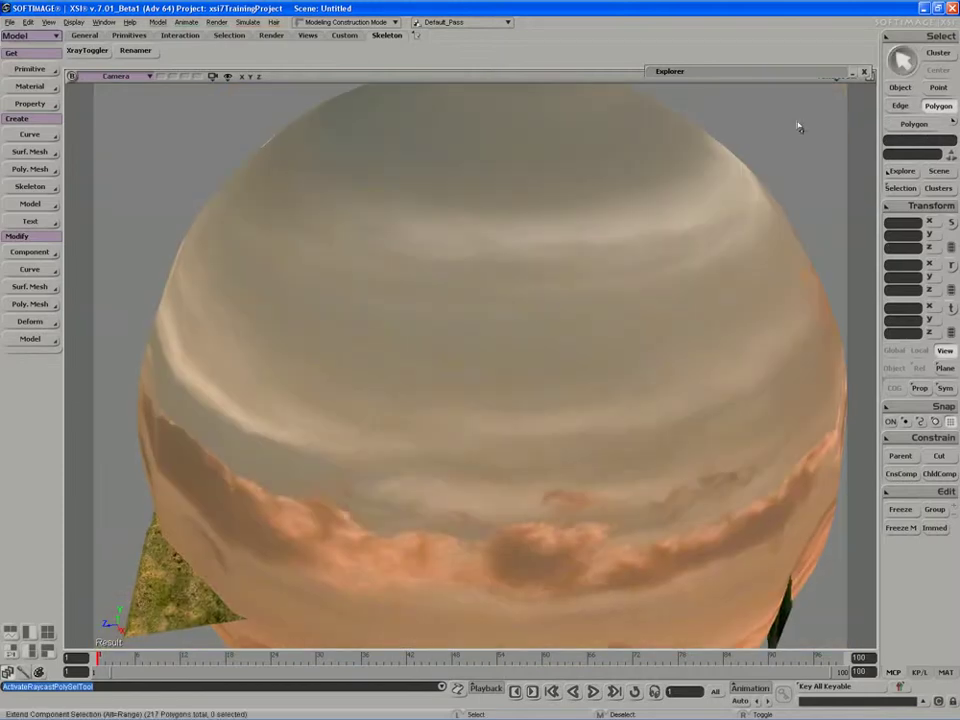
{"action": "left_click", "coordinate": [863, 73]}
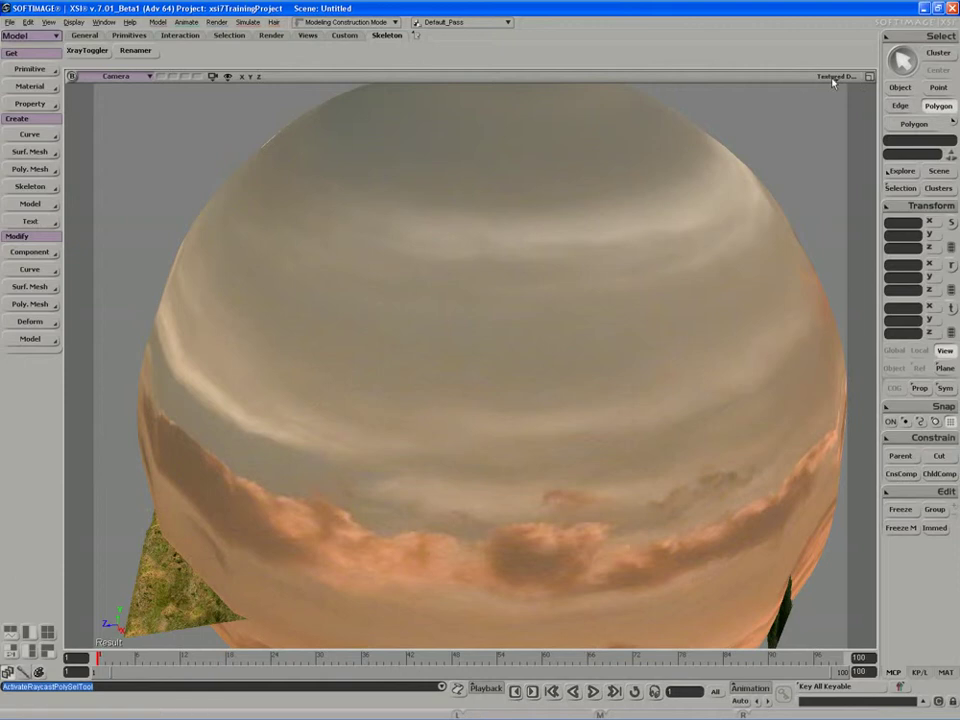
{"action": "left_click", "coordinate": [836, 77]}
{"action": "left_click", "coordinate": [826, 332]}
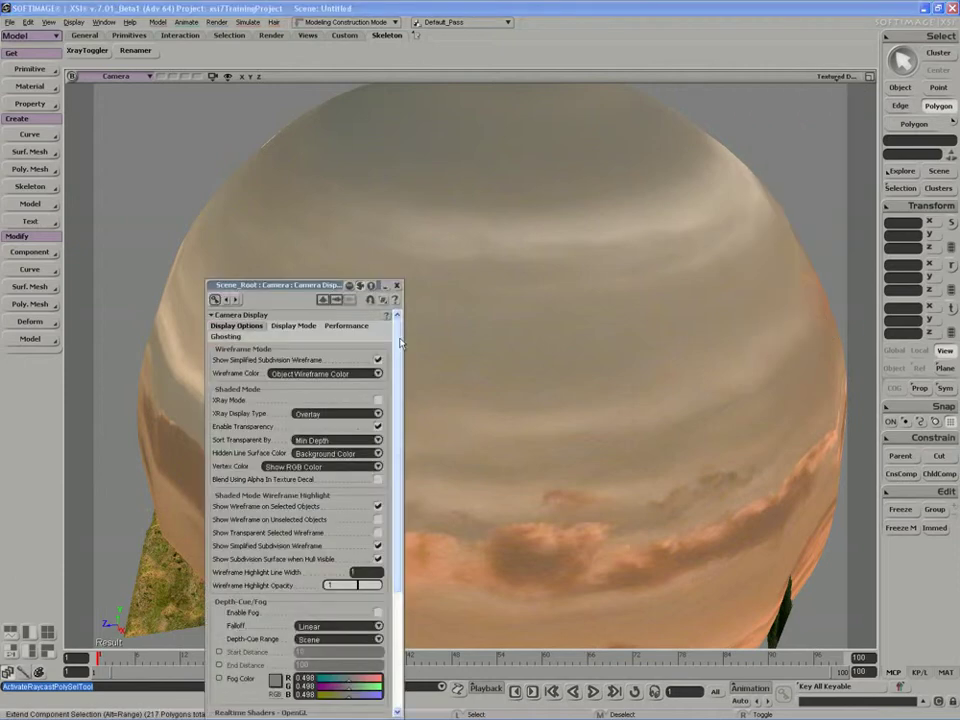
{"action": "left_click", "coordinate": [363, 242]}
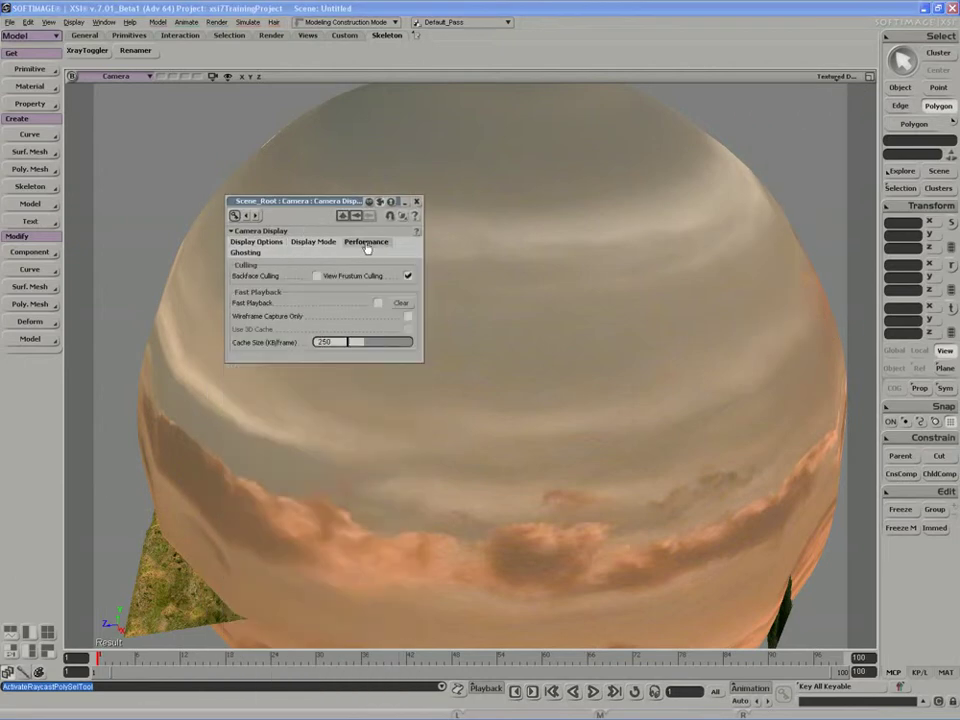
{"action": "left_click", "coordinate": [316, 277]}
{"action": "left_click", "coordinate": [417, 202]}
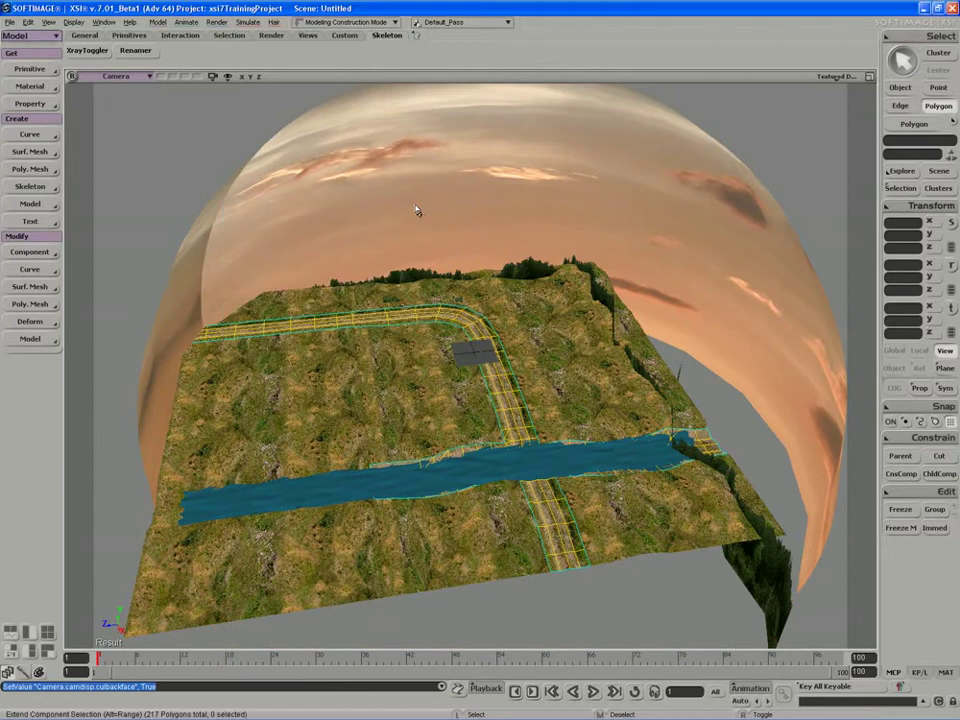
Select the four pathway polygons across the outer end of the long straight stretch, at the terrain's edge.
{"action": "key", "text": "s"}
{"action": "right_click_drag", "start_coordinate": [385, 232], "coordinate": [399, 241]}
{"action": "middle_click_drag", "start_coordinate": [399, 241], "coordinate": [394, 313]}
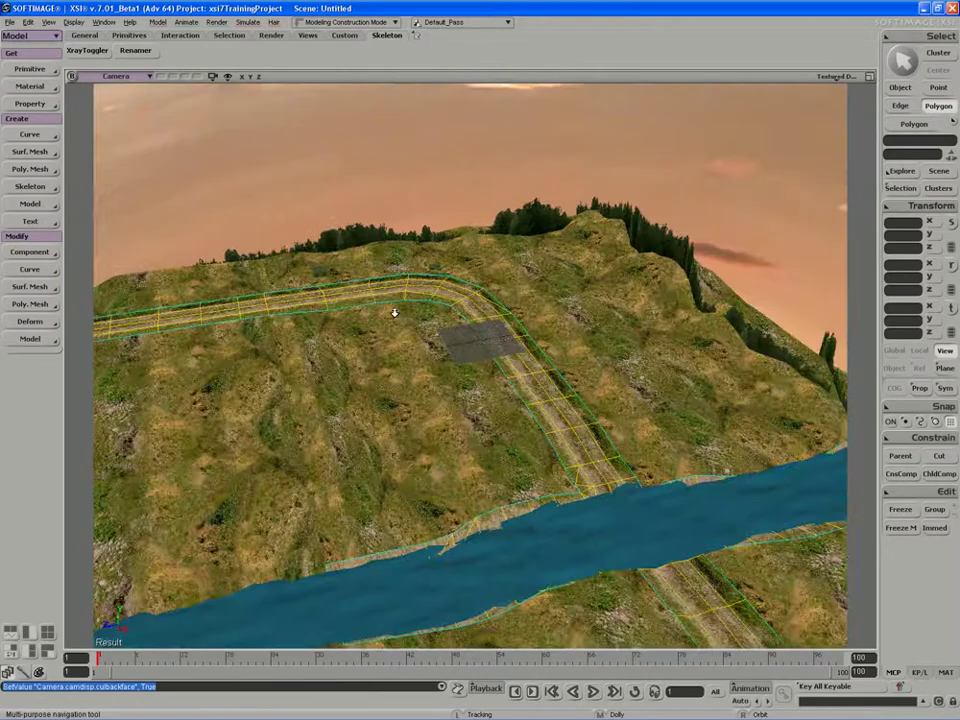
{"action": "left_click_drag", "start_coordinate": [394, 313], "coordinate": [542, 340]}
{"action": "left_click_drag", "start_coordinate": [141, 371], "coordinate": [143, 388]}
{"action": "left_click", "coordinate": [145, 377], "text": "shift"}
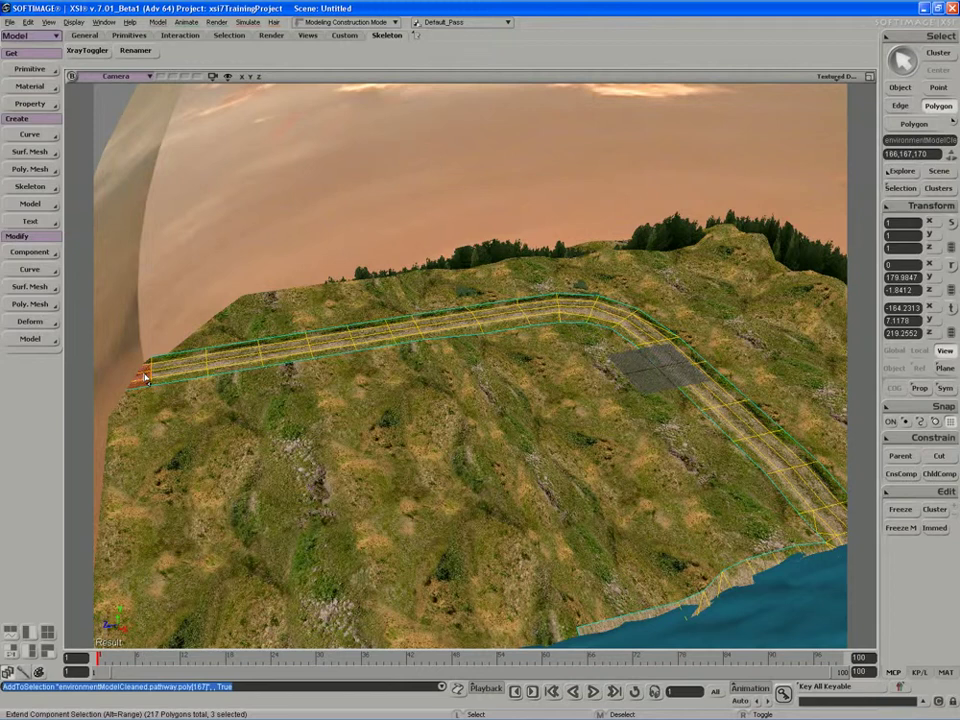
{"action": "left_click", "coordinate": [149, 381], "text": "shift"}
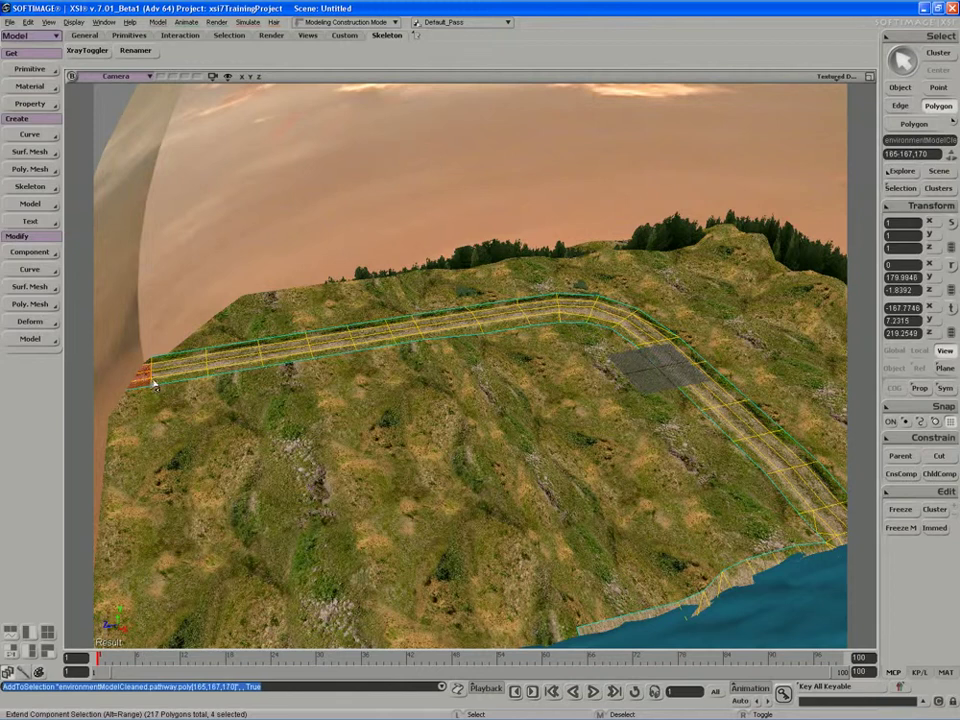
Grow the polygon selection along the pathway to the start of the bend and extract it with Extract Polygons (delete).
{"action": "key", "text": "shift+plus"}
{"action": "key", "text": "shift+plus"}
{"action": "key", "text": "shift+plus"}
{"action": "key", "text": "shift+plus"}
{"action": "key", "text": "shift+plus"}
{"action": "key", "text": "shift+plus"}
{"action": "key", "text": "shift+plus"}
{"action": "key", "text": "shift+plus"}
{"action": "key", "text": "shift+plus"}
{"action": "key", "text": "shift+plus"}
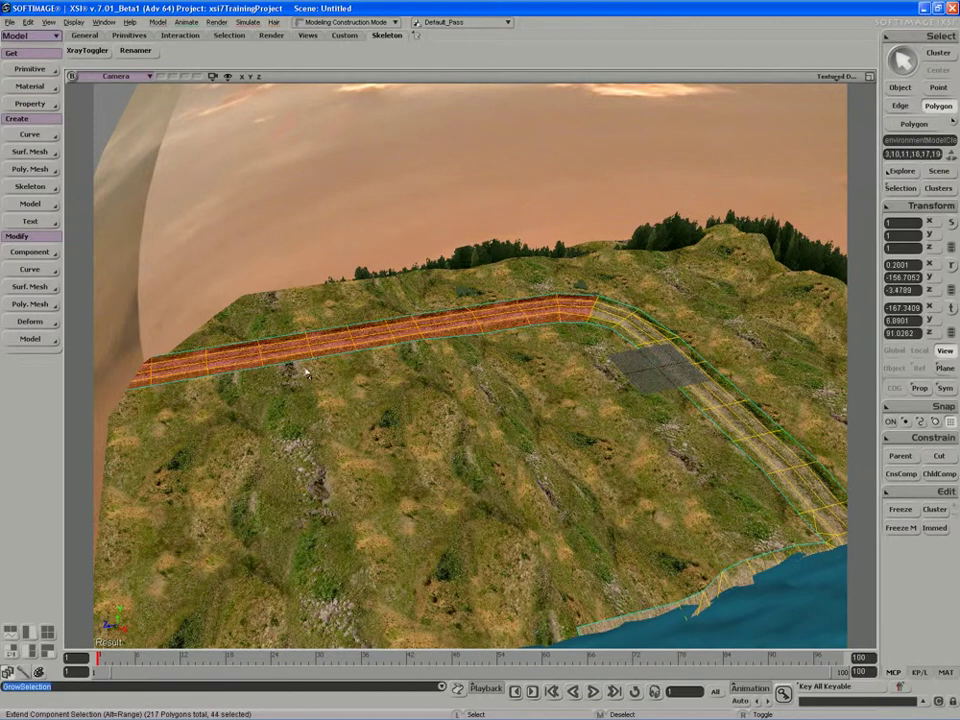
{"action": "left_click", "coordinate": [30, 169]}
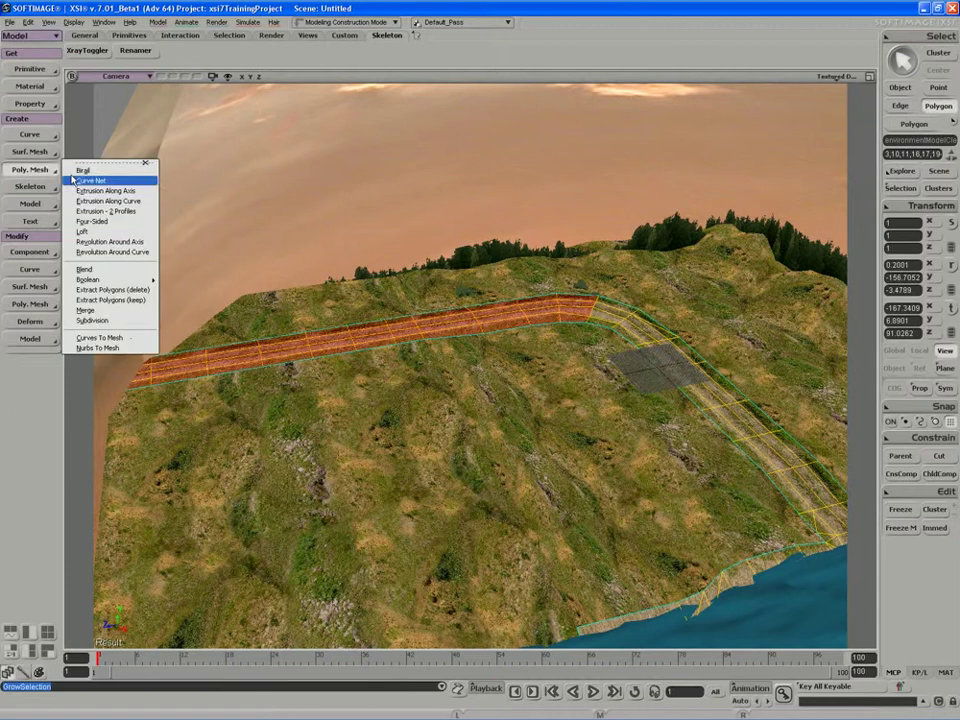
{"action": "left_click", "coordinate": [126, 302]}
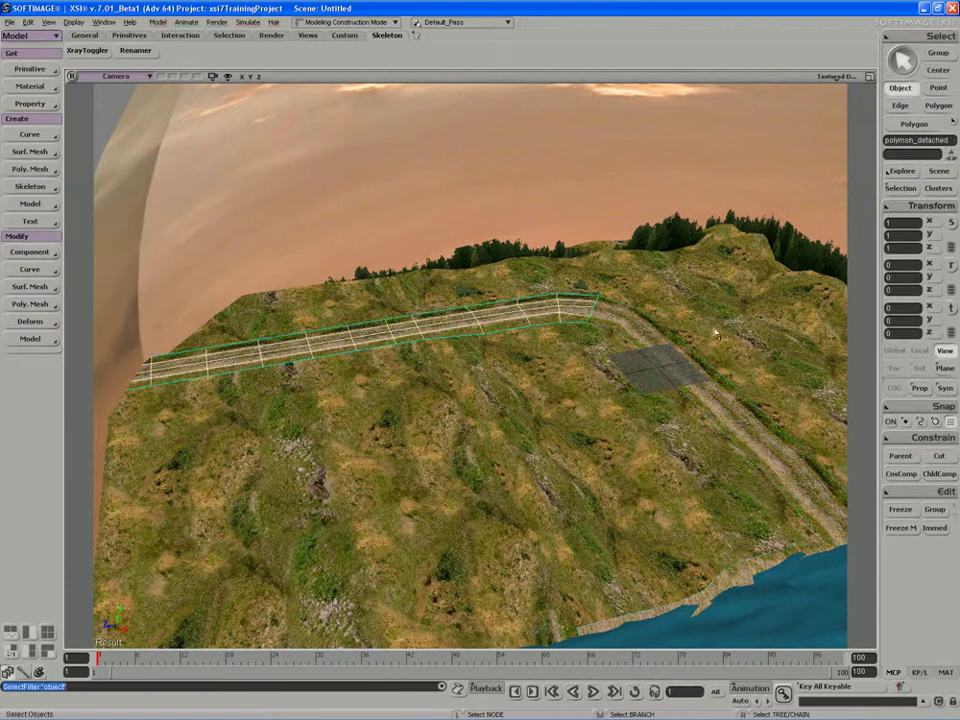
Select the remaining pathway mesh and set the camera view to Wireframe display.
{"action": "left_click", "coordinate": [565, 326]}
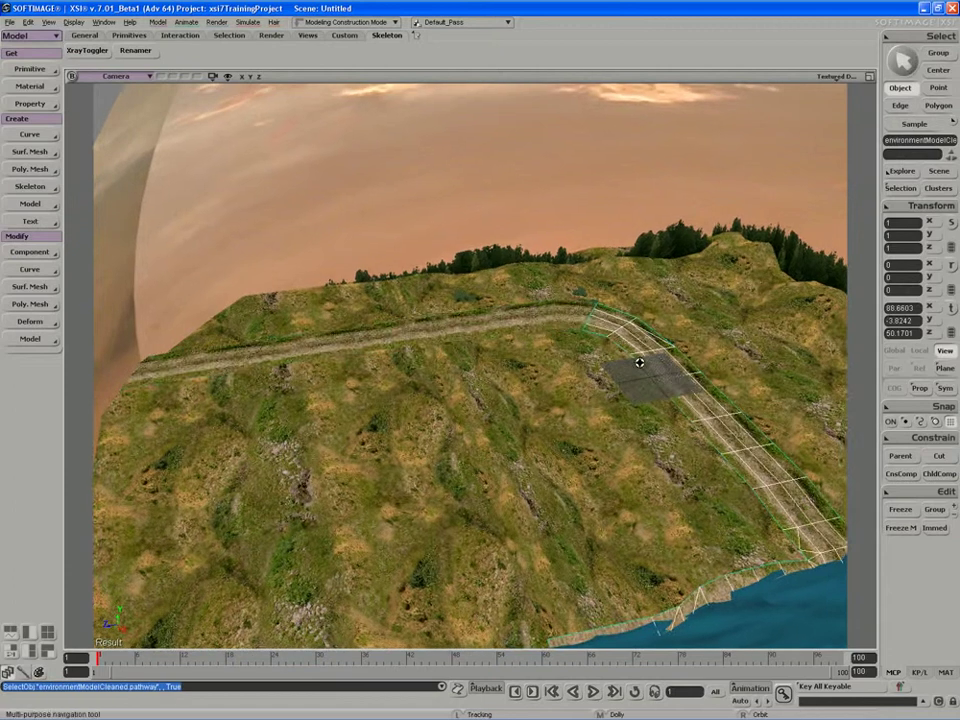
{"action": "key", "text": "f"}
{"action": "left_click", "coordinate": [834, 77]}
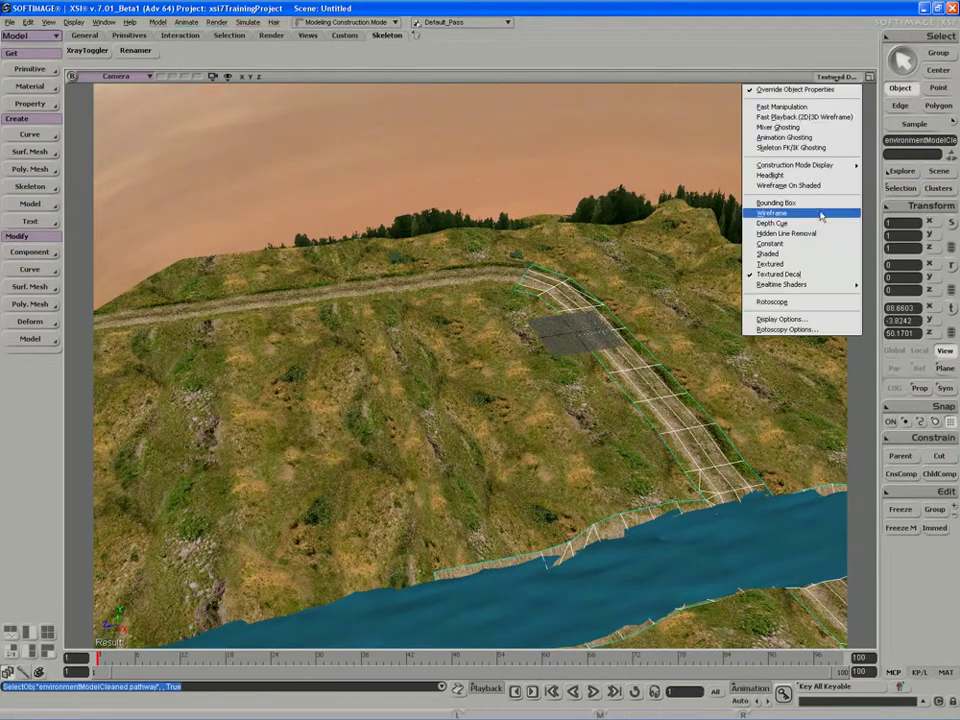
{"action": "left_click", "coordinate": [771, 213]}
{"action": "right_click_drag", "start_coordinate": [619, 328], "coordinate": [563, 364]}
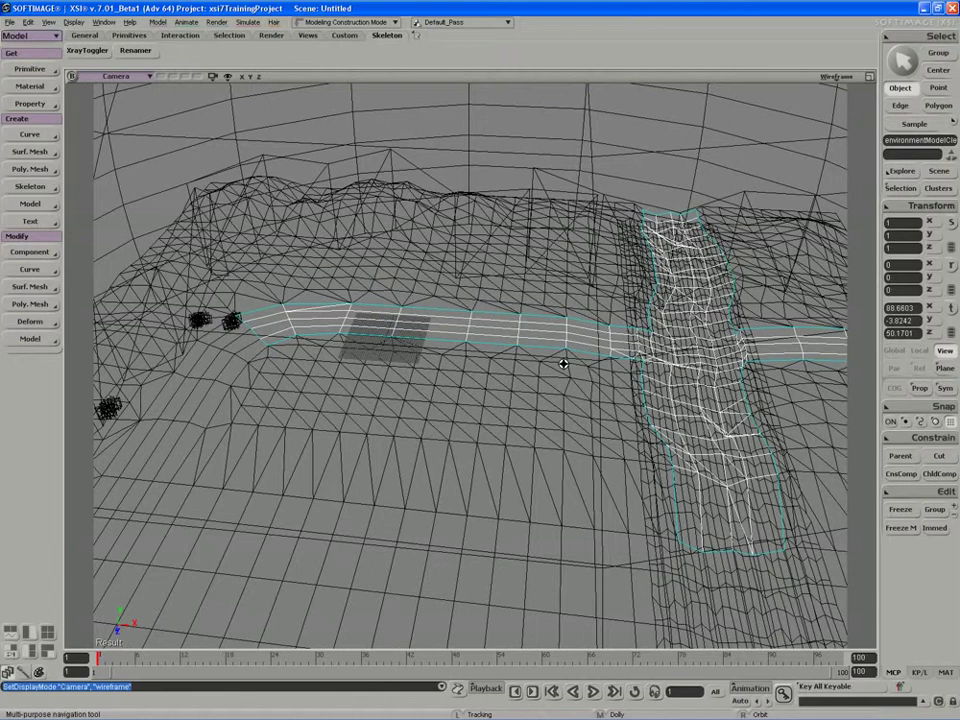
Select the pathway polygons from the bend to the river and extract them with Extract Polygons (delete).
{"action": "key", "text": "space"}
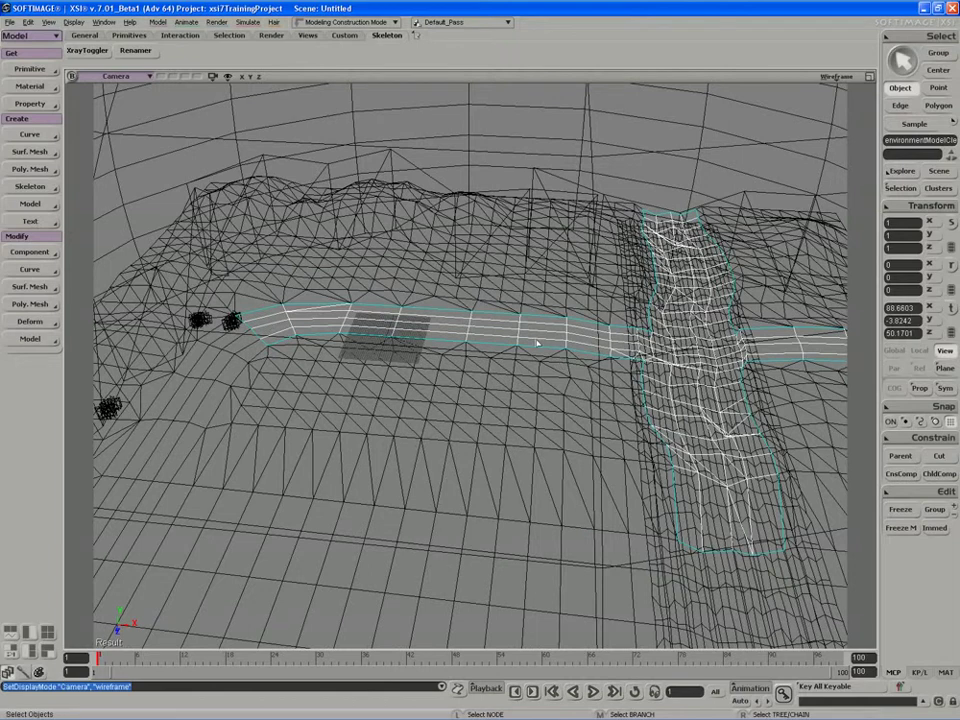
{"action": "key", "text": "y"}
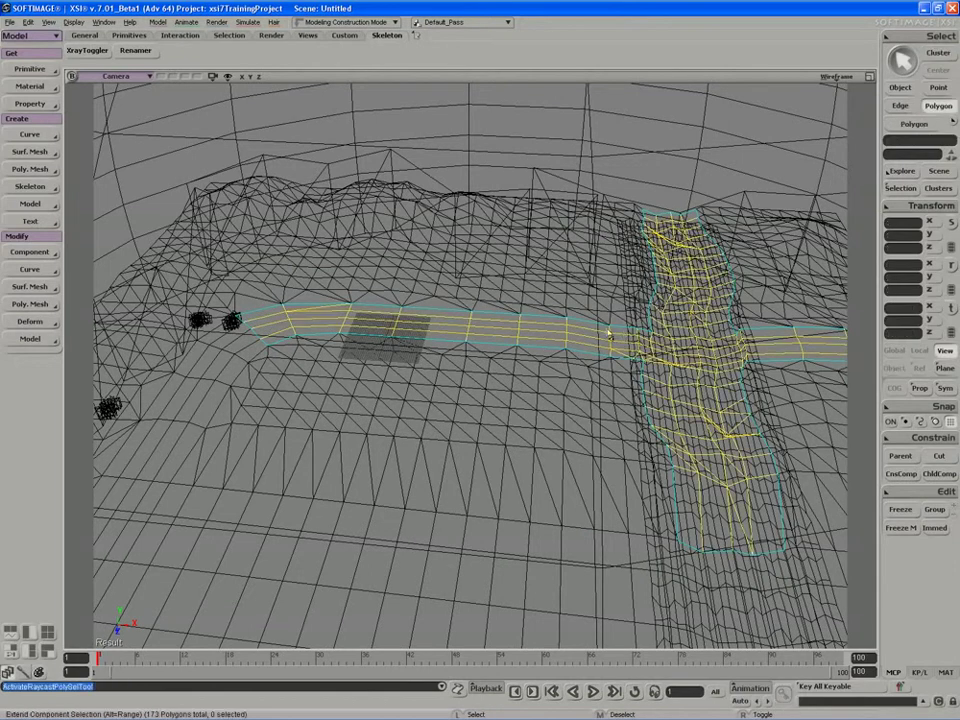
{"action": "mouse_move", "coordinate": [625, 336]}
{"action": "left_mouse_down"}
{"action": "mouse_move", "coordinate": [516, 322]}
{"action": "mouse_move", "coordinate": [278, 316]}
{"action": "mouse_move", "coordinate": [255, 325]}
{"action": "mouse_move", "coordinate": [316, 315]}
{"action": "left_mouse_up"}
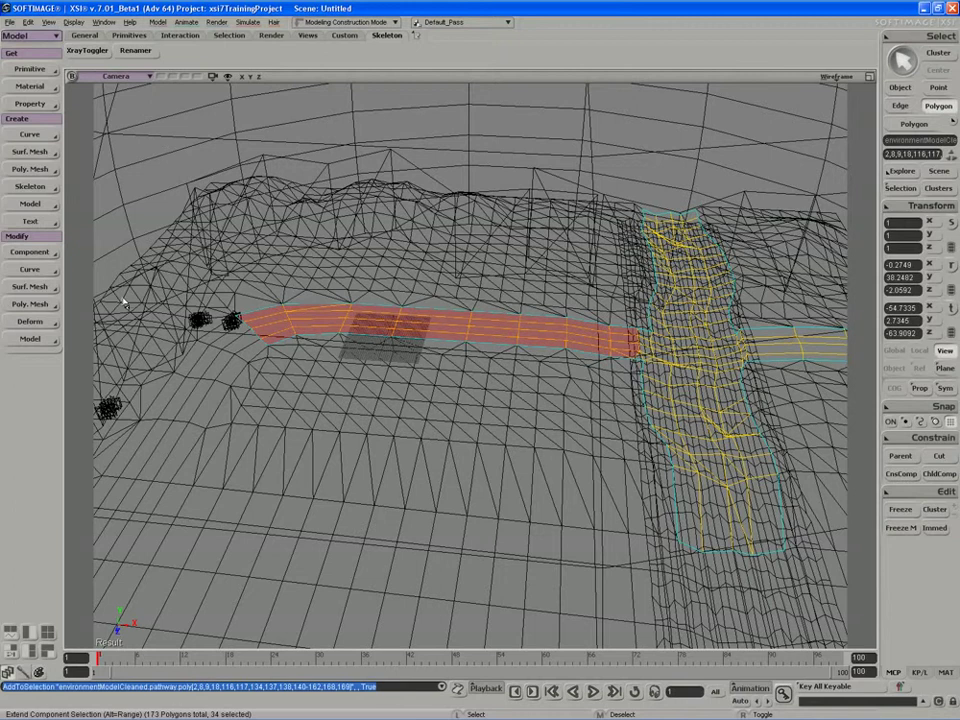
{"action": "left_click", "coordinate": [30, 169]}
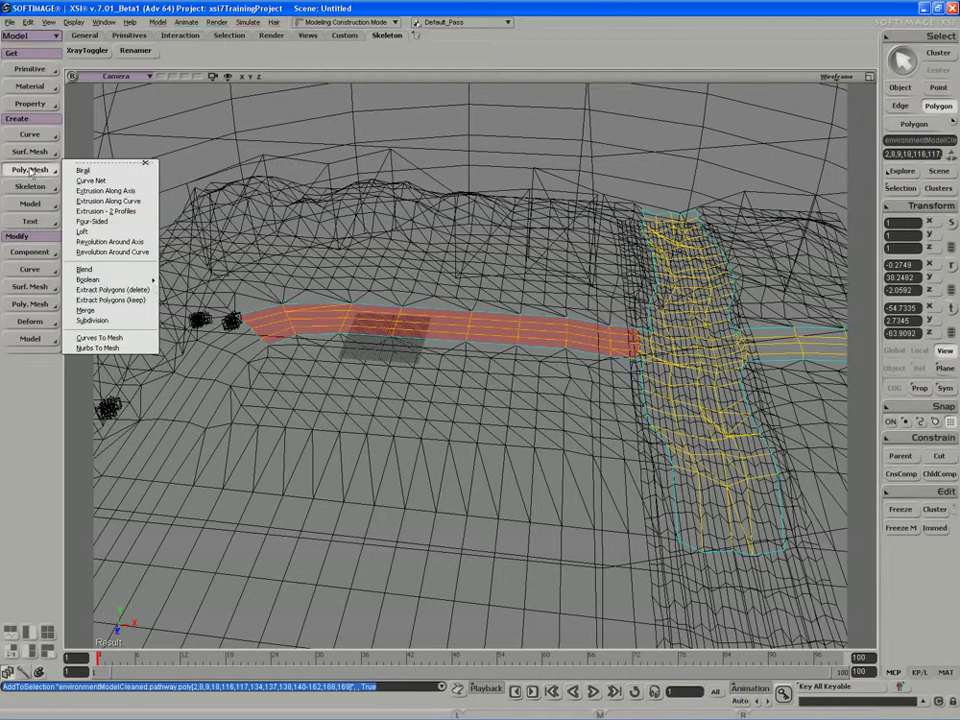
{"action": "left_click", "coordinate": [110, 289]}
Set the camera view to Textured Decal display and inspect the extracted pathway section.
{"action": "left_click", "coordinate": [838, 78]}
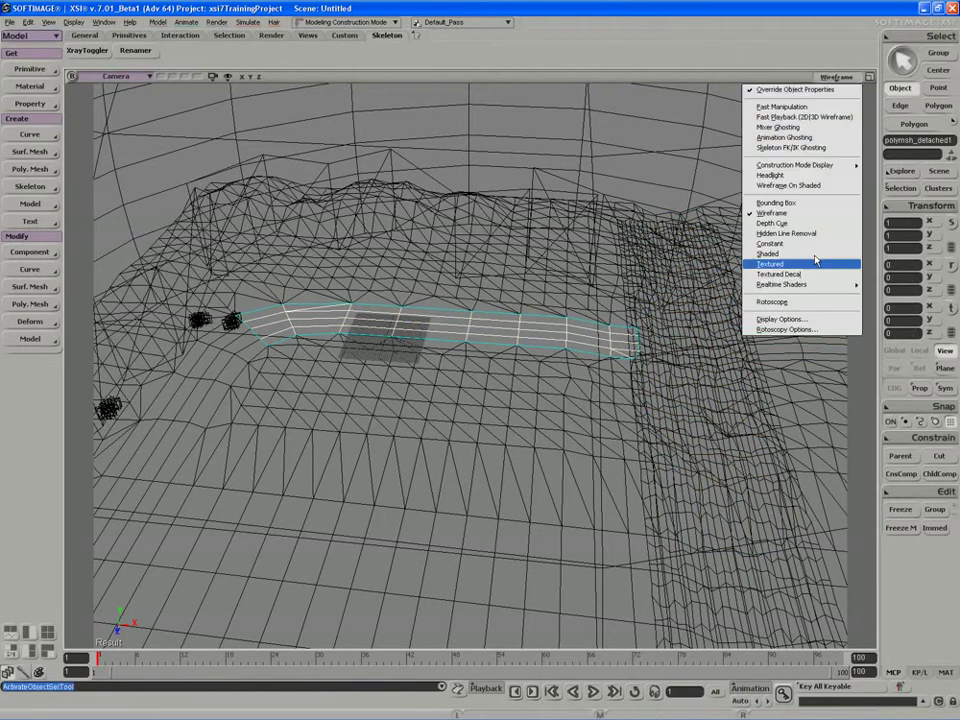
{"action": "left_click", "coordinate": [812, 274]}
{"action": "key", "text": "s"}
{"action": "right_click_drag", "start_coordinate": [792, 288], "coordinate": [617, 354]}
{"action": "middle_click_drag", "start_coordinate": [617, 354], "coordinate": [537, 367]}
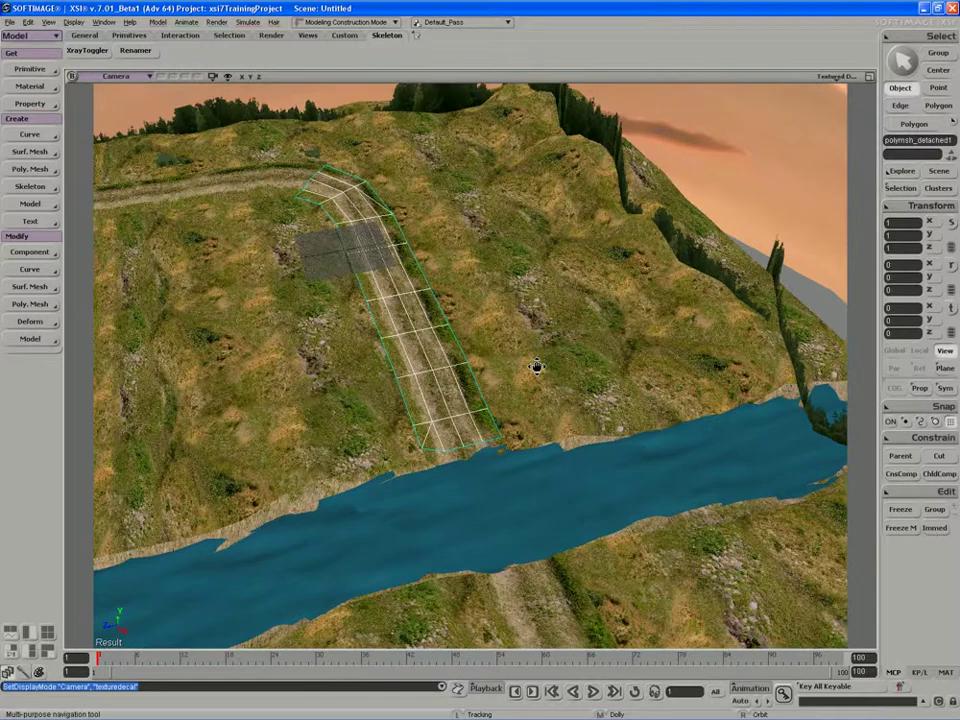
Apply Subdivide Polygons/Edges to the extracted pathway section between the bend and the river, using the Plus type.
{"action": "right_click_drag", "start_coordinate": [537, 367], "coordinate": [596, 360]}
{"action": "middle_click_drag", "start_coordinate": [596, 360], "coordinate": [511, 434]}
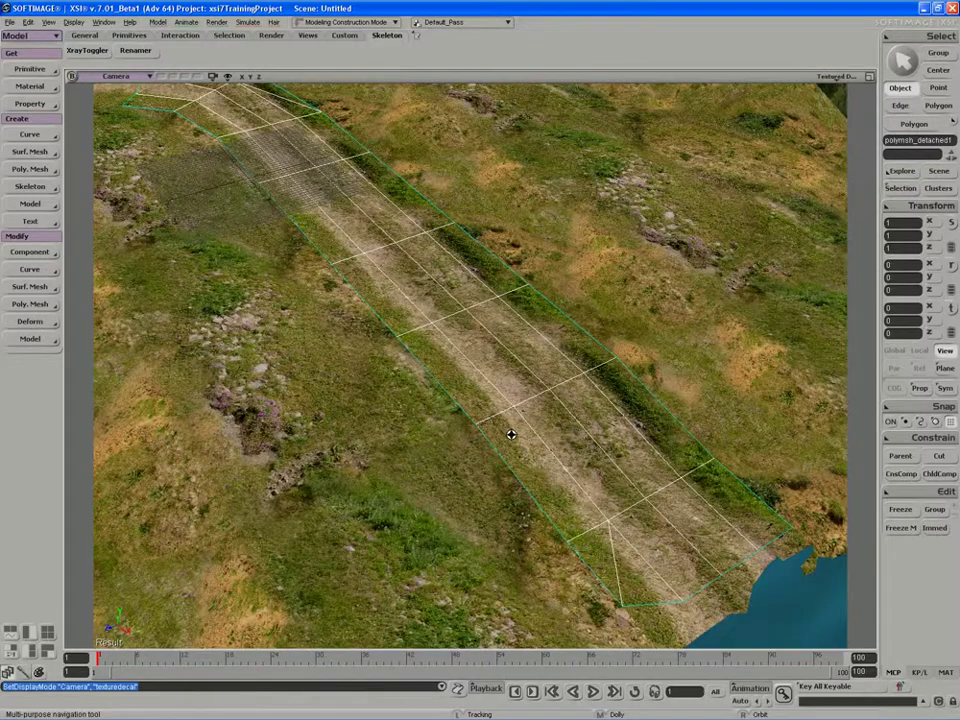
{"action": "right_click_drag", "start_coordinate": [511, 434], "coordinate": [527, 321]}
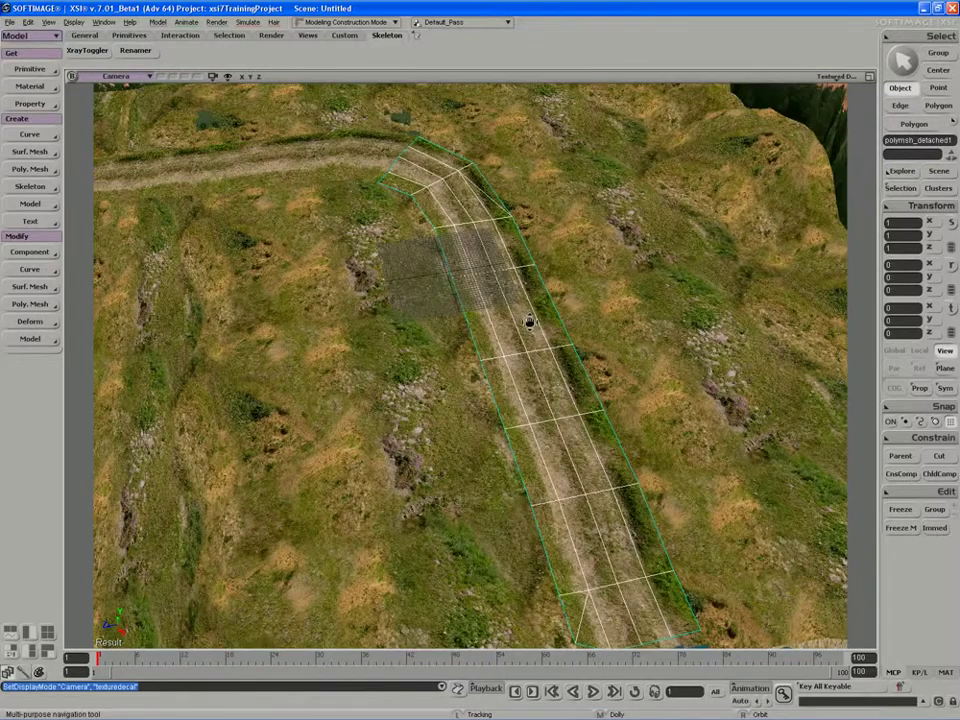
{"action": "left_click", "coordinate": [30, 304]}
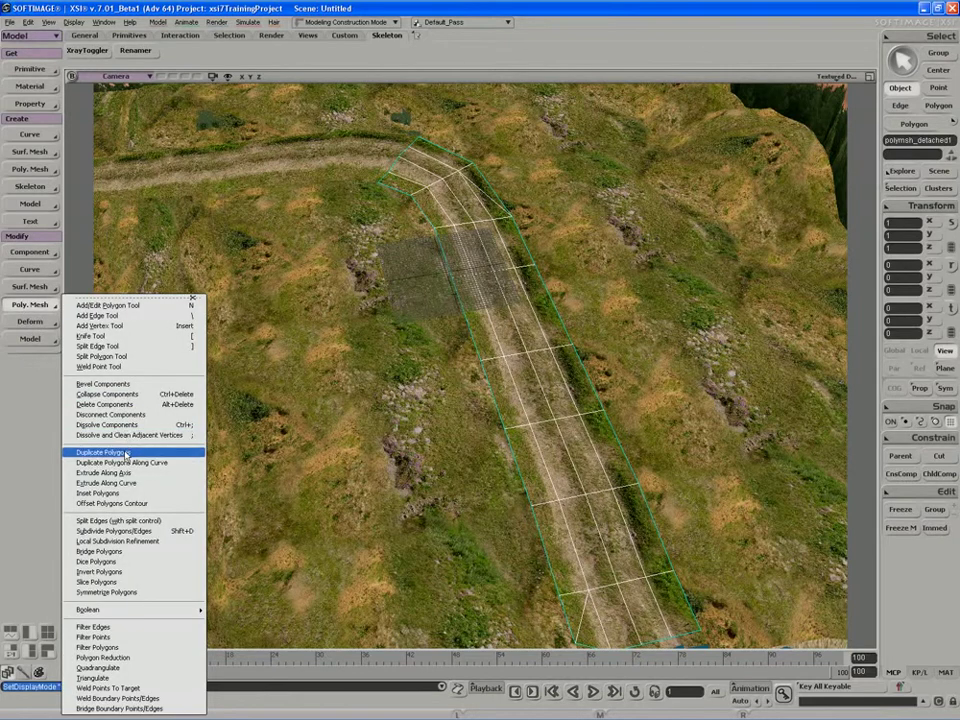
{"action": "left_click", "coordinate": [130, 531]}
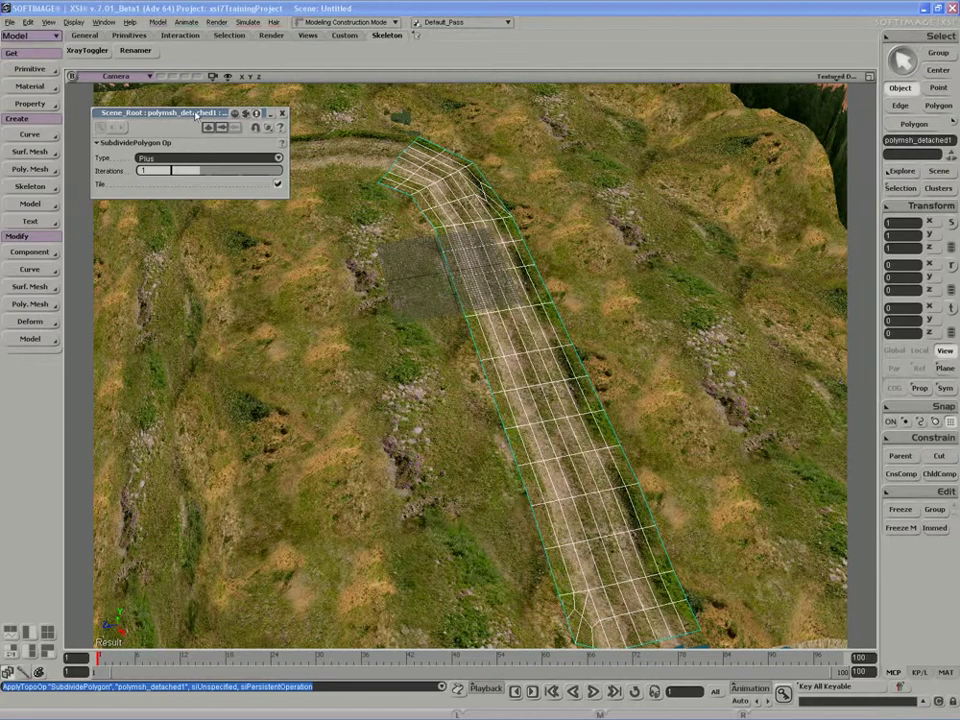
{"action": "left_click_drag", "start_coordinate": [195, 112], "coordinate": [213, 308]}
Enable Show Selection Info in the camera's visibility stats and minimise the options.
{"action": "key", "text": "shift+s"}
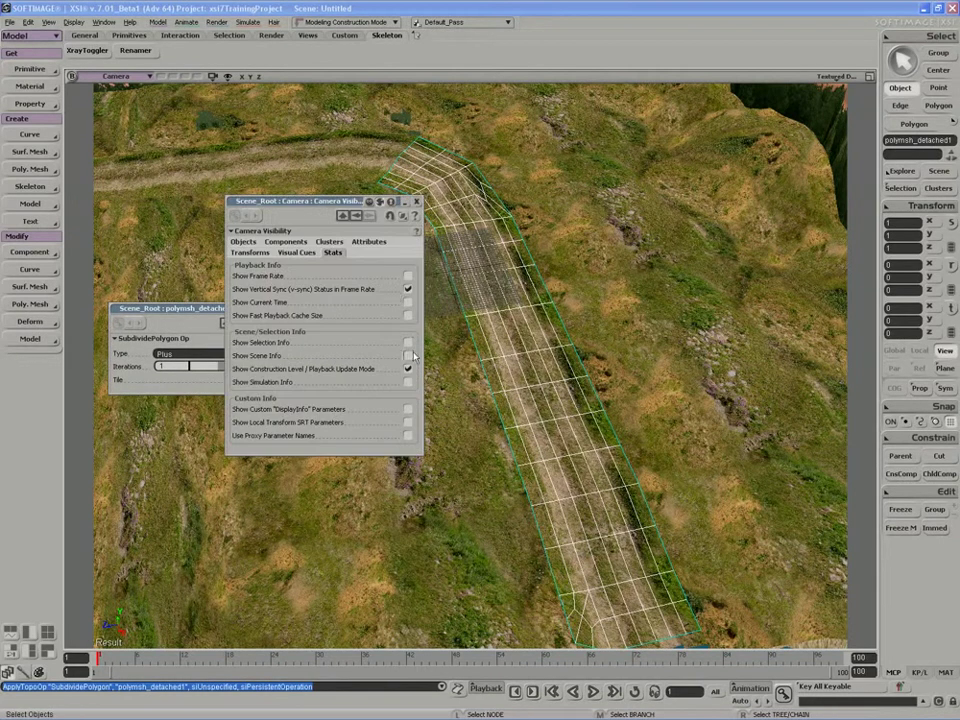
{"action": "left_click", "coordinate": [407, 342]}
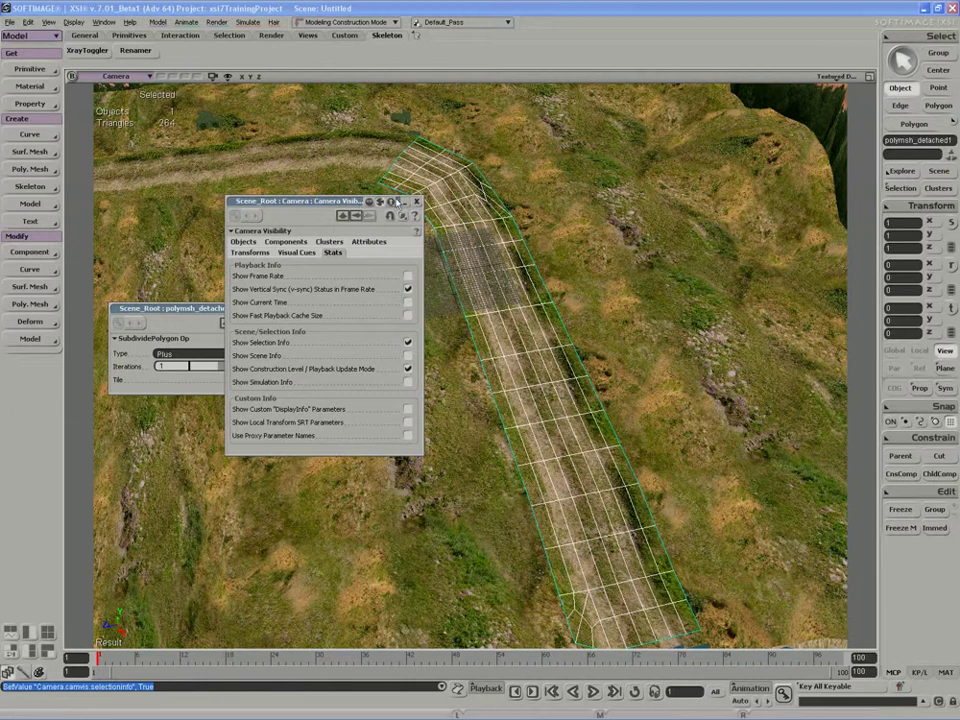
{"action": "left_click", "coordinate": [404, 201]}
Set the pathway section's subdivision iterations to 4 and inspect the density of the mesh.
{"action": "left_click_drag", "start_coordinate": [160, 367], "coordinate": [293, 371]}
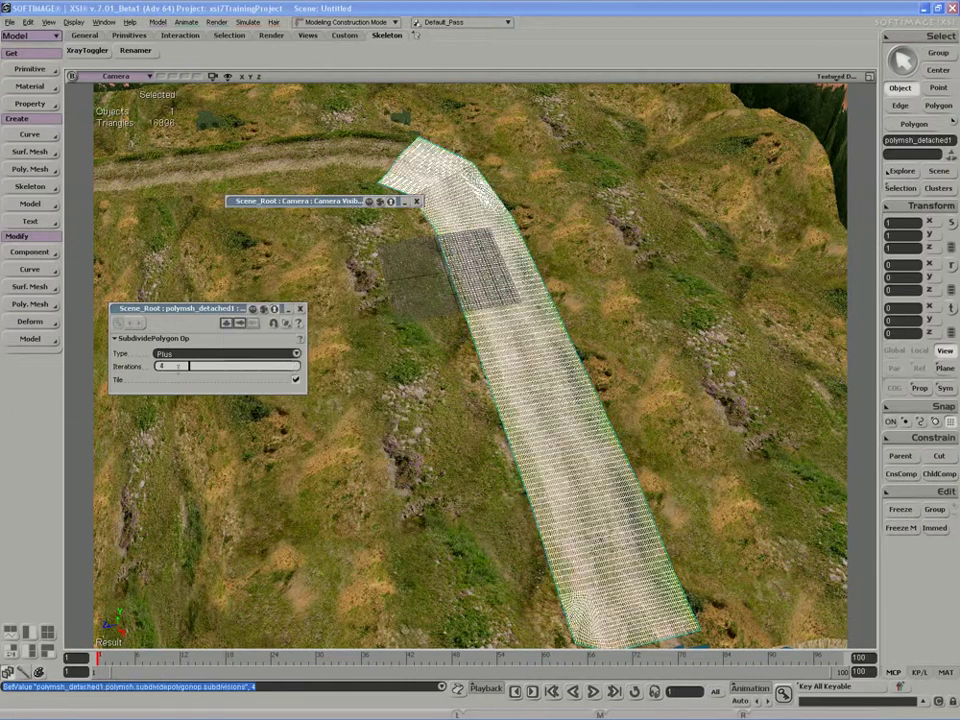
{"action": "key", "text": "s"}
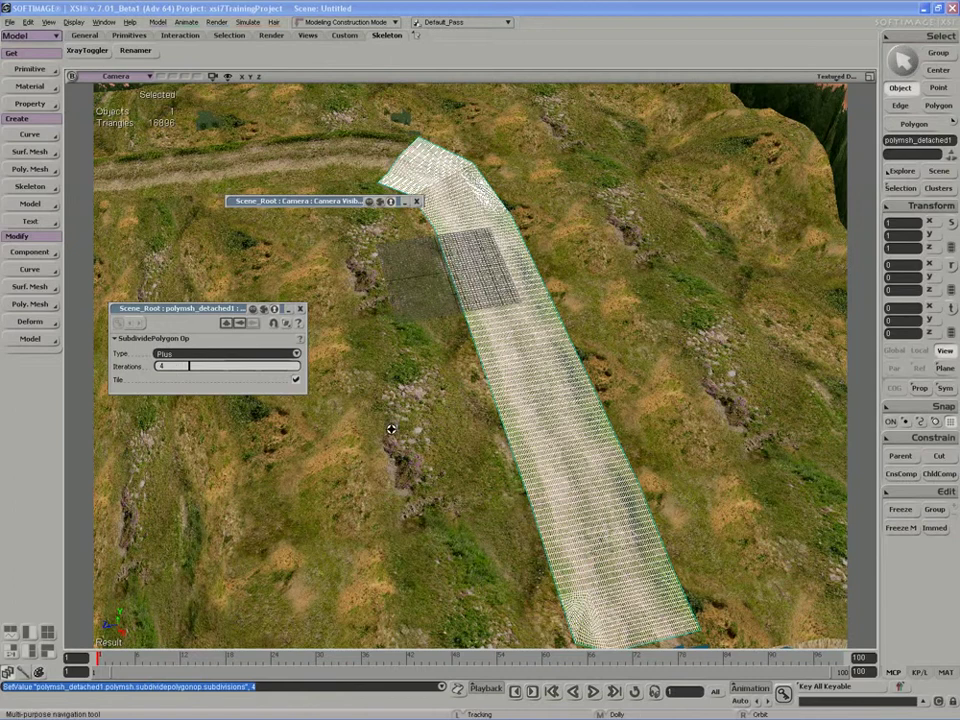
{"action": "middle_click_drag", "start_coordinate": [392, 429], "coordinate": [354, 480]}
{"action": "left_click_drag", "start_coordinate": [354, 480], "coordinate": [486, 472]}
{"action": "key", "text": "s"}
{"action": "left_click_drag", "start_coordinate": [248, 184], "coordinate": [331, 307]}
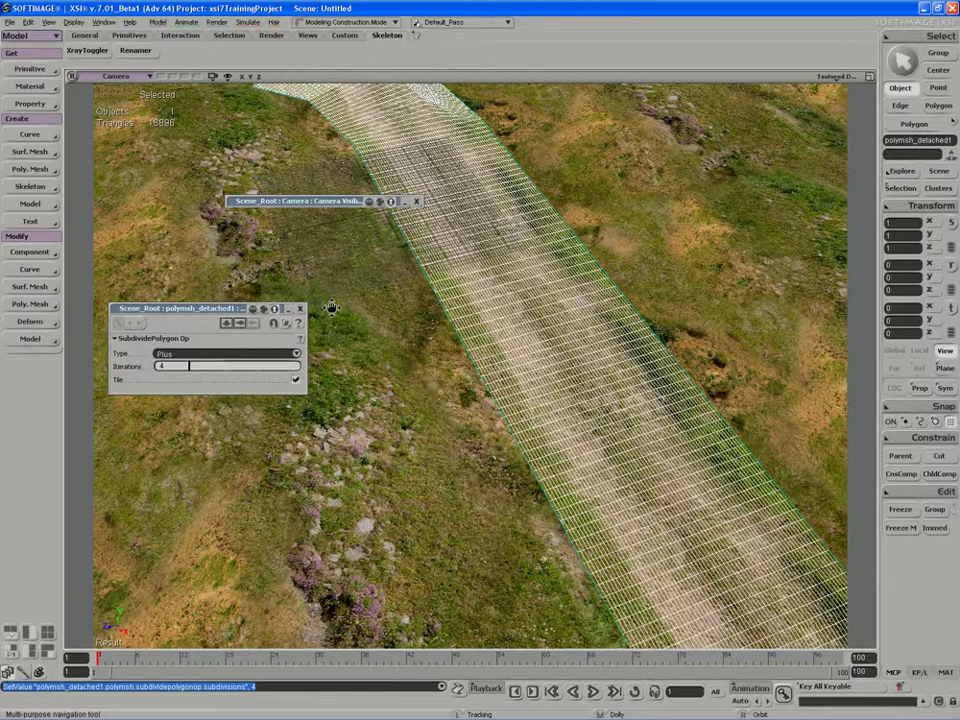
{"action": "right_click_drag", "start_coordinate": [331, 307], "coordinate": [324, 341]}
Try 5 subdivision iterations on the pathway section and examine the mesh density from several angles.
{"action": "left_click", "coordinate": [160, 366]}
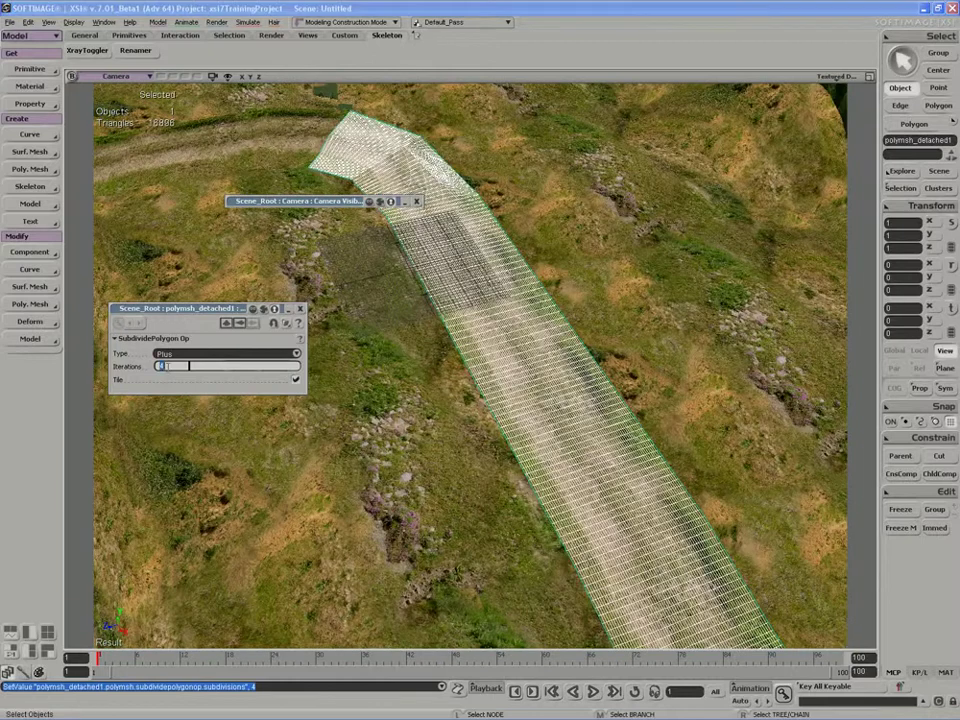
{"action": "type", "text": "5"}
{"action": "key", "text": "Return"}
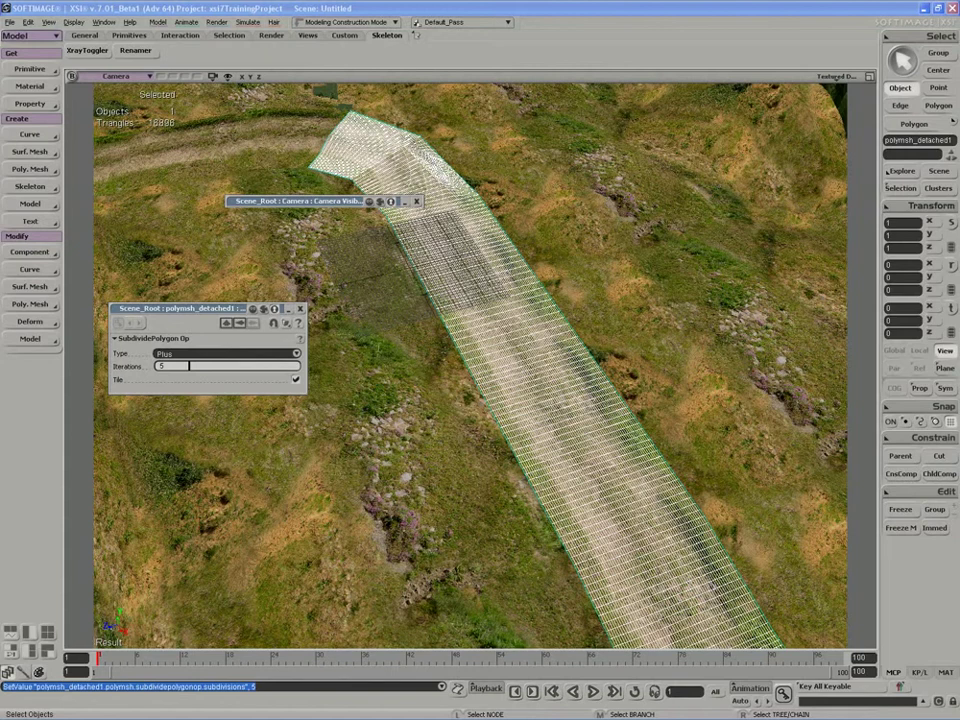
{"action": "scroll", "coordinate": [461, 388], "scroll_direction": "down", "scroll_amount": 4}
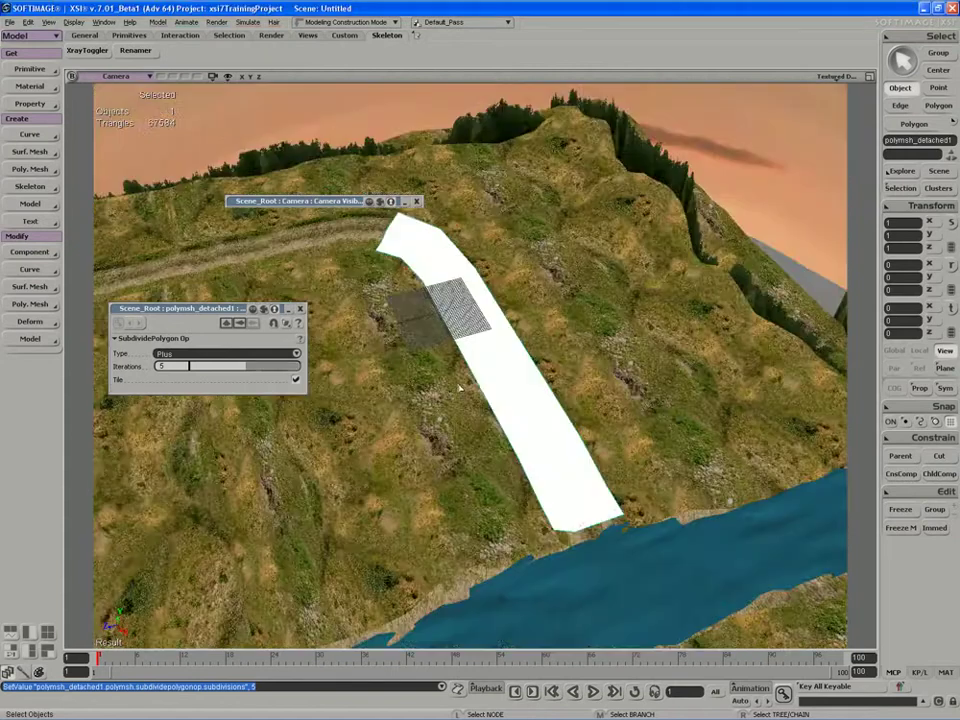
{"action": "scroll", "coordinate": [461, 388], "scroll_direction": "up", "scroll_amount": 4}
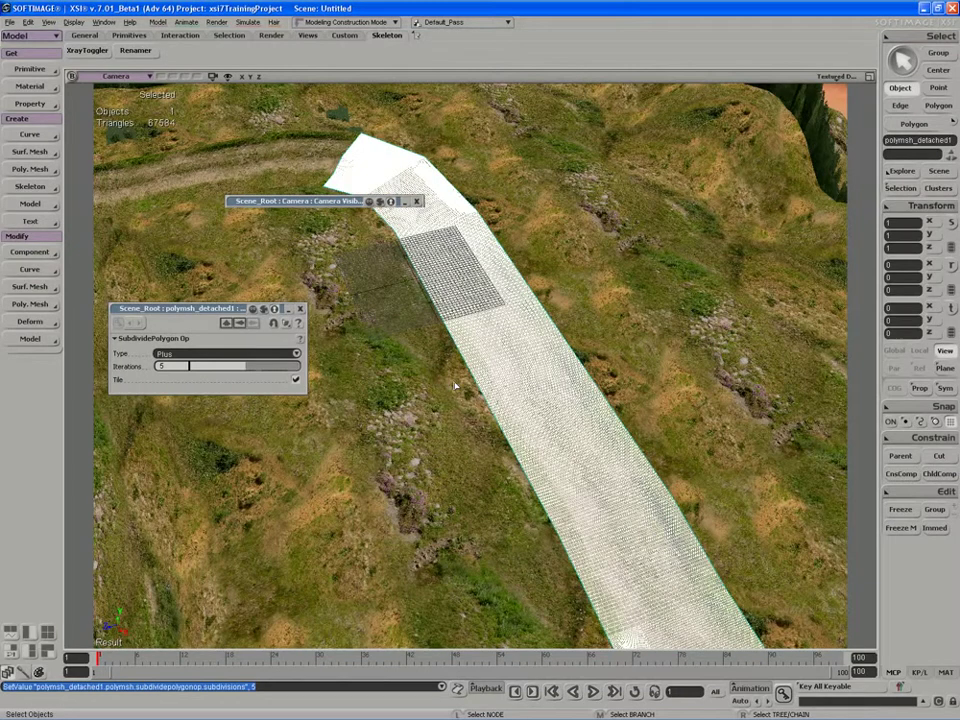
{"action": "middle_click_drag", "start_coordinate": [461, 388], "coordinate": [374, 436]}
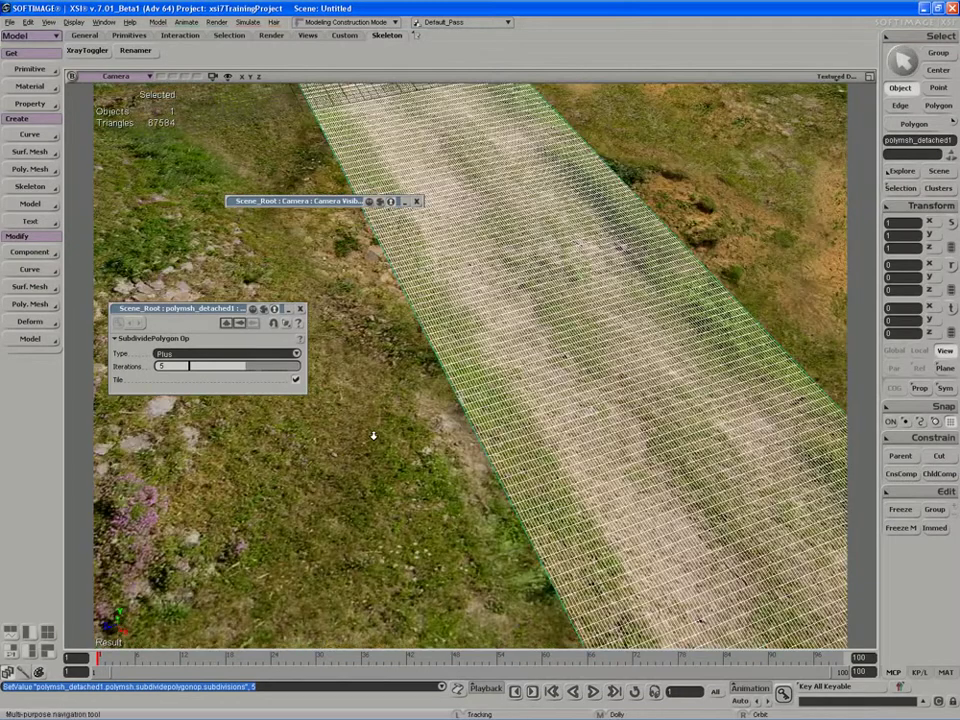
{"action": "right_click_drag", "start_coordinate": [373, 436], "coordinate": [547, 363]}
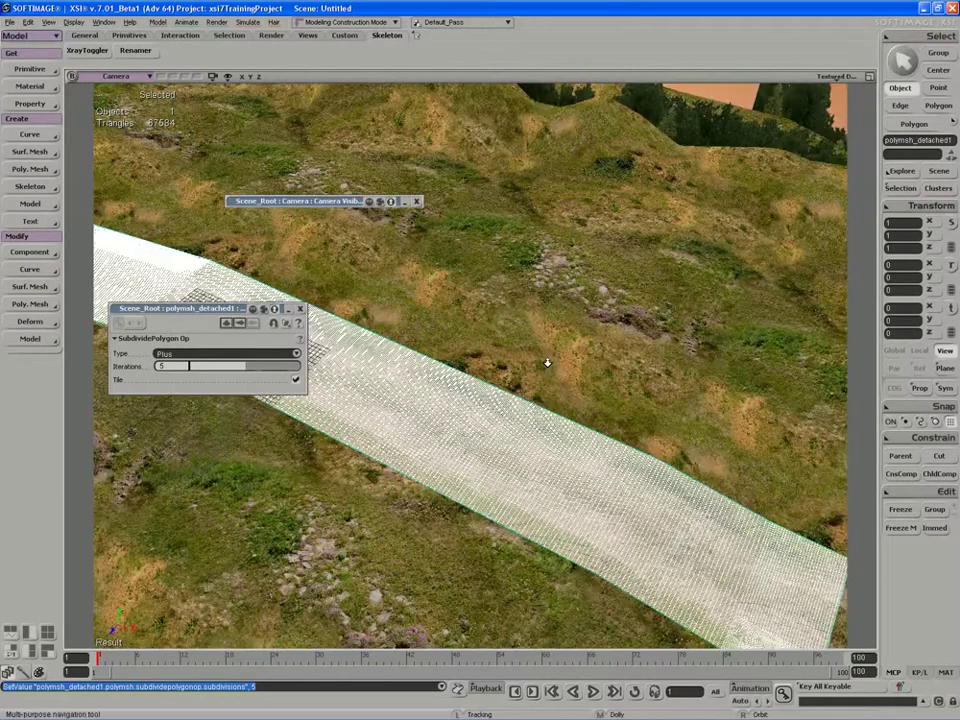
{"action": "scroll", "coordinate": [547, 363], "scroll_direction": "down", "scroll_amount": 1}
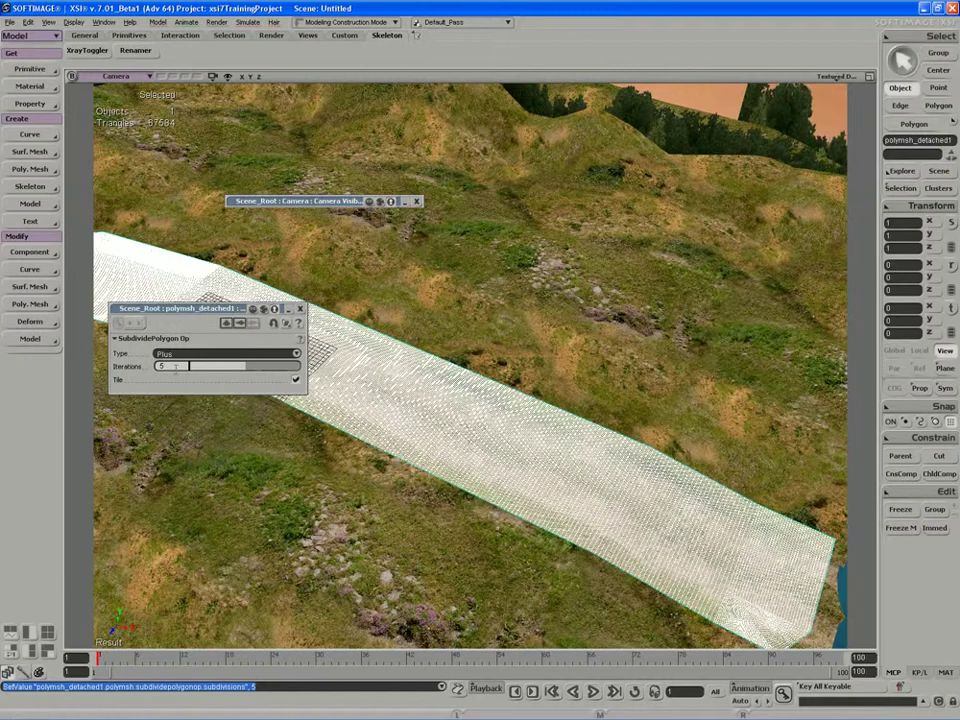
Return the pathway section's subdivision iterations to 4 and close the operator's properties.
{"action": "left_click_drag", "start_coordinate": [175, 368], "coordinate": [182, 365]}
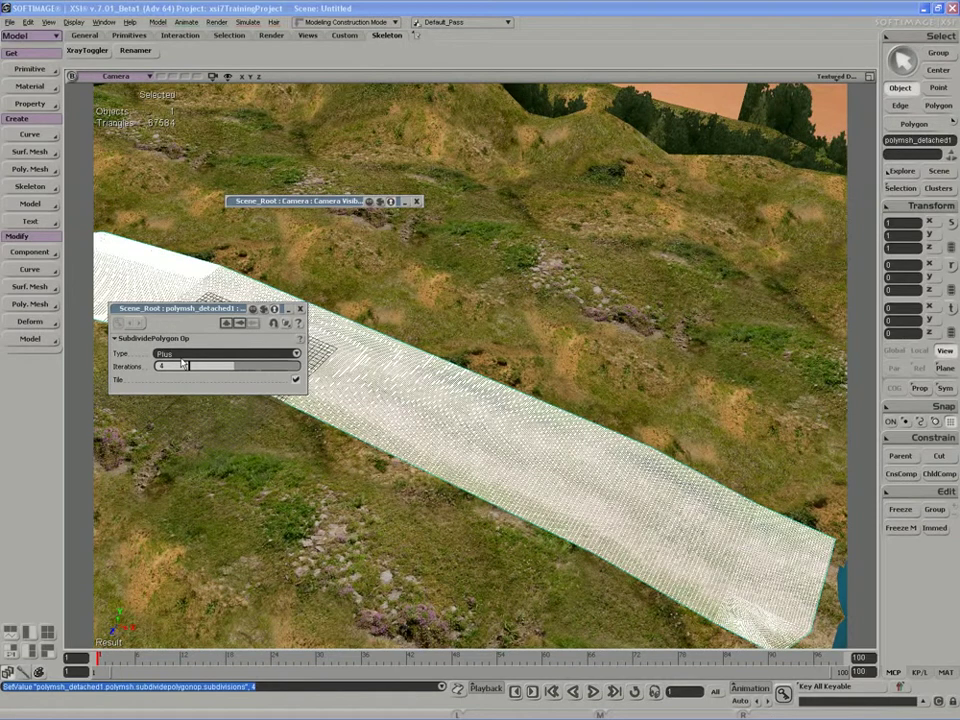
{"action": "left_click", "coordinate": [300, 309]}
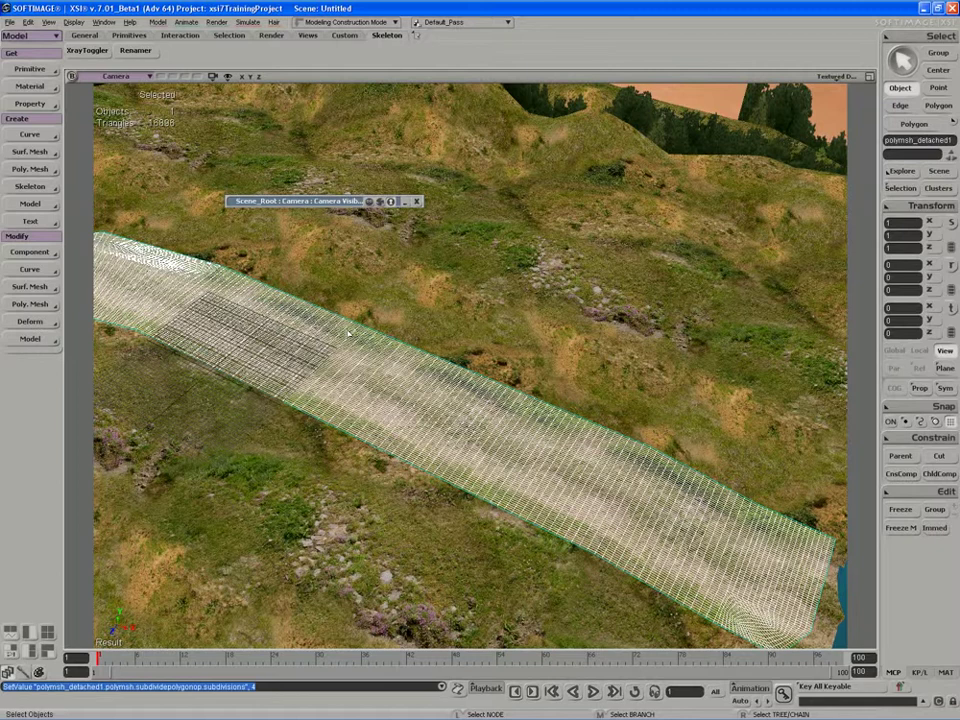
{"action": "key", "text": "s"}
{"action": "middle_click_drag", "start_coordinate": [420, 328], "coordinate": [350, 369]}
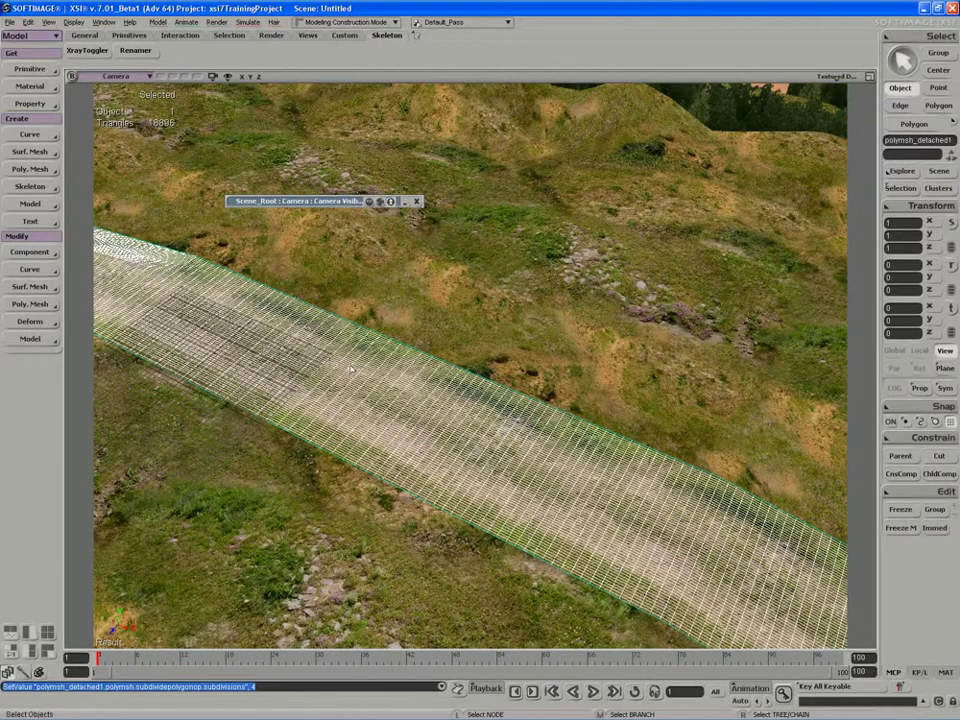
{"action": "key", "text": "s"}
{"action": "right_click_drag", "start_coordinate": [351, 369], "coordinate": [385, 380]}
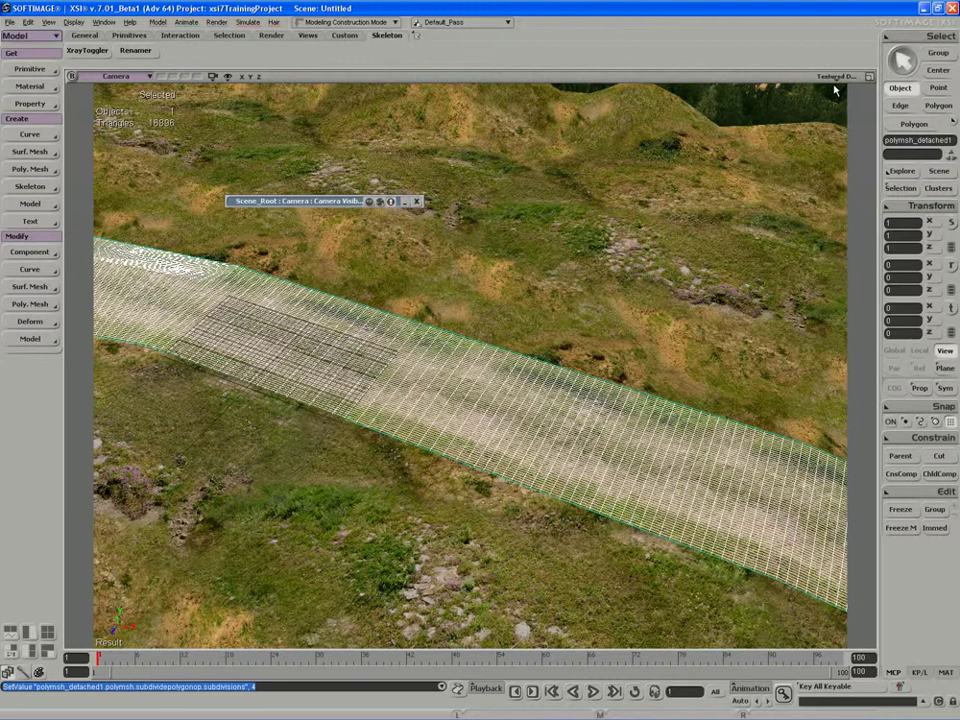
Restore the four-view layout and check the operators and properties of the selected pathway section.
{"action": "left_click", "coordinate": [870, 77]}
{"action": "left_click", "coordinate": [903, 190]}
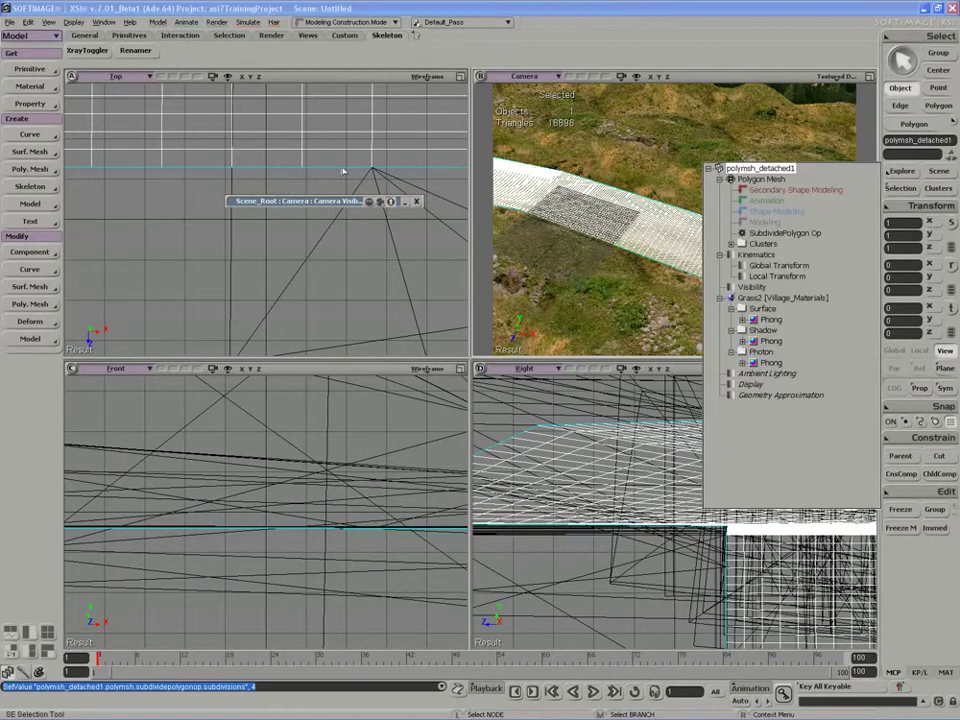
{"action": "left_click", "coordinate": [230, 231]}
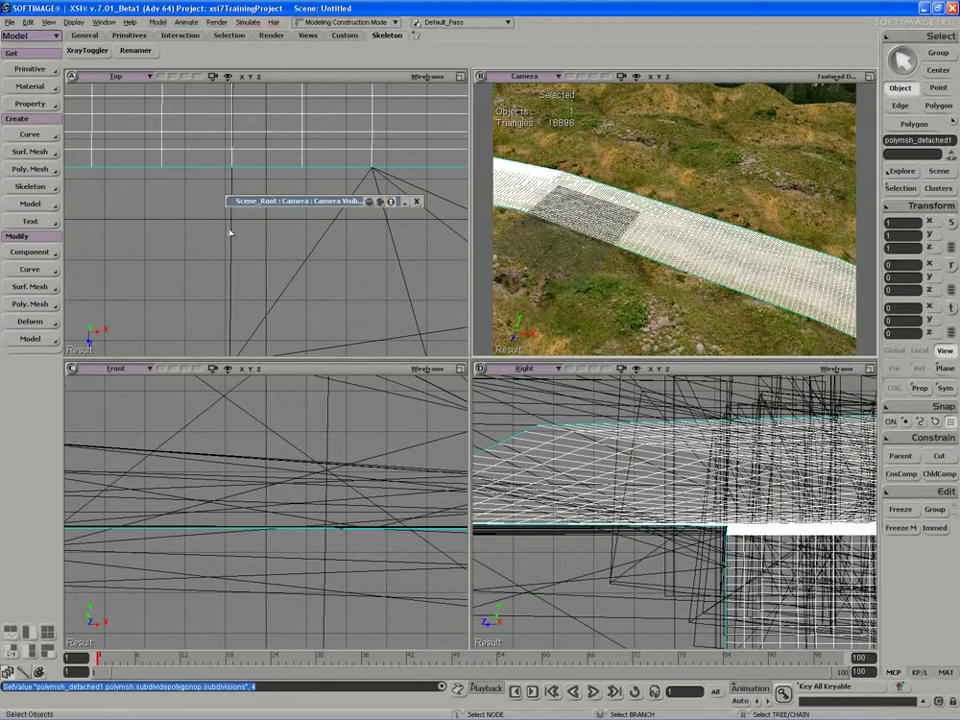
Import mulcorAdvancedRigModel.emdl from the project's Models folder into the scene.
{"action": "key", "text": "5"}
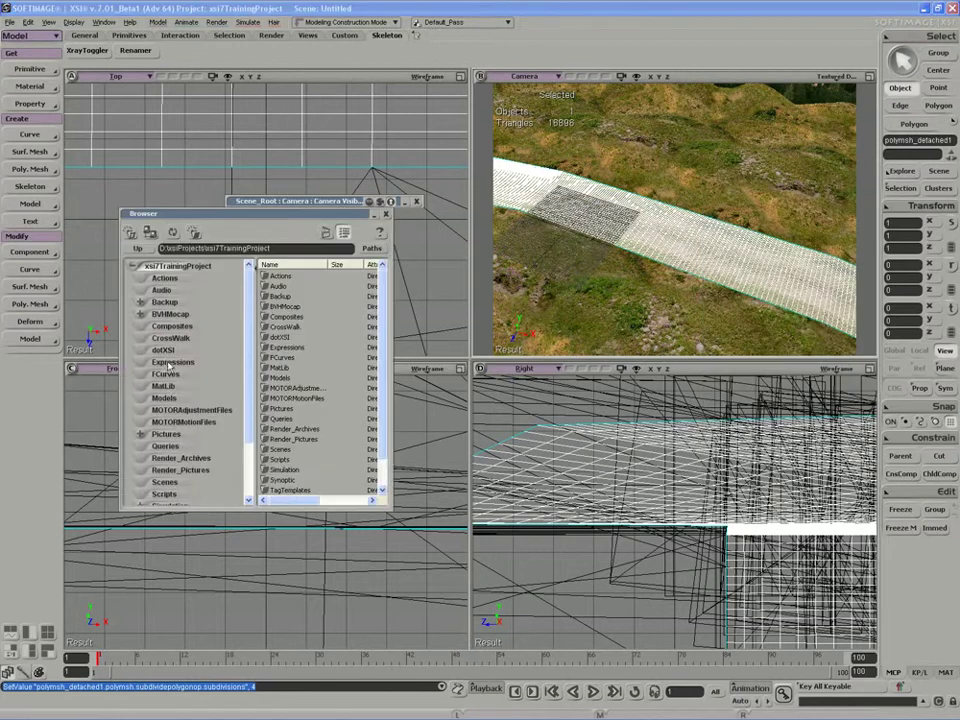
{"action": "left_click", "coordinate": [164, 398]}
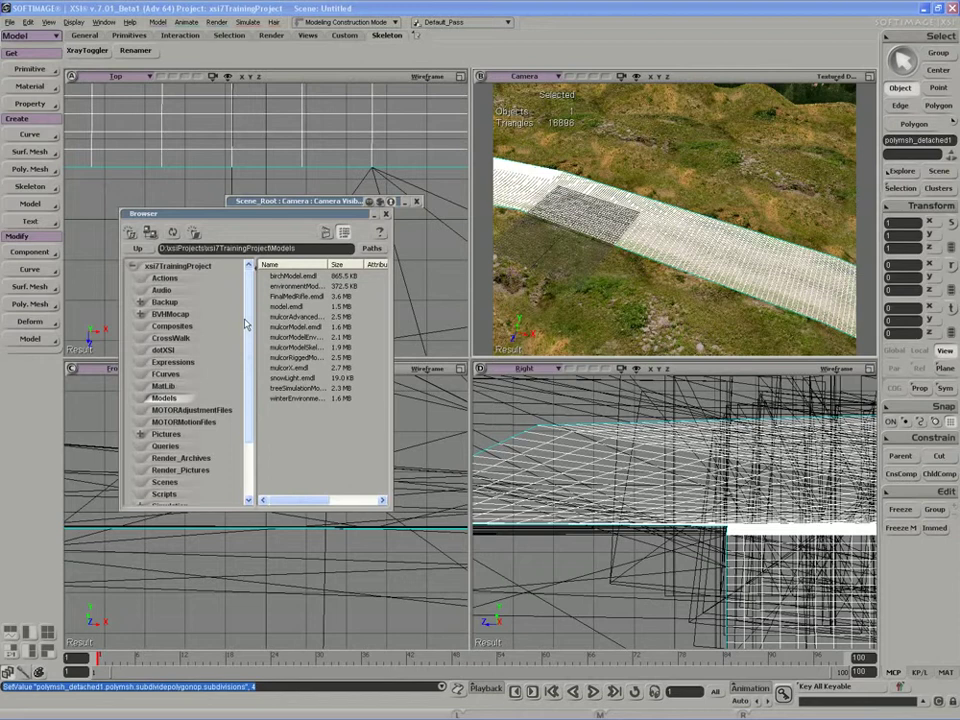
{"action": "left_click_drag", "start_coordinate": [328, 265], "coordinate": [361, 265]}
{"action": "left_click_drag", "start_coordinate": [294, 318], "coordinate": [96, 208]}
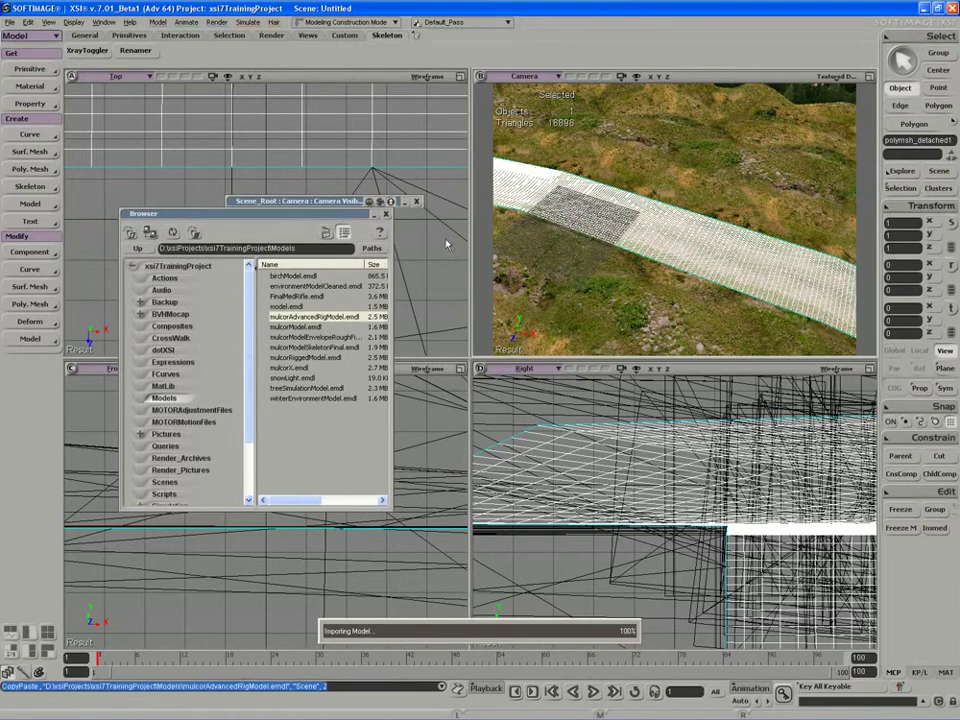
{"action": "left_click", "coordinate": [386, 216]}
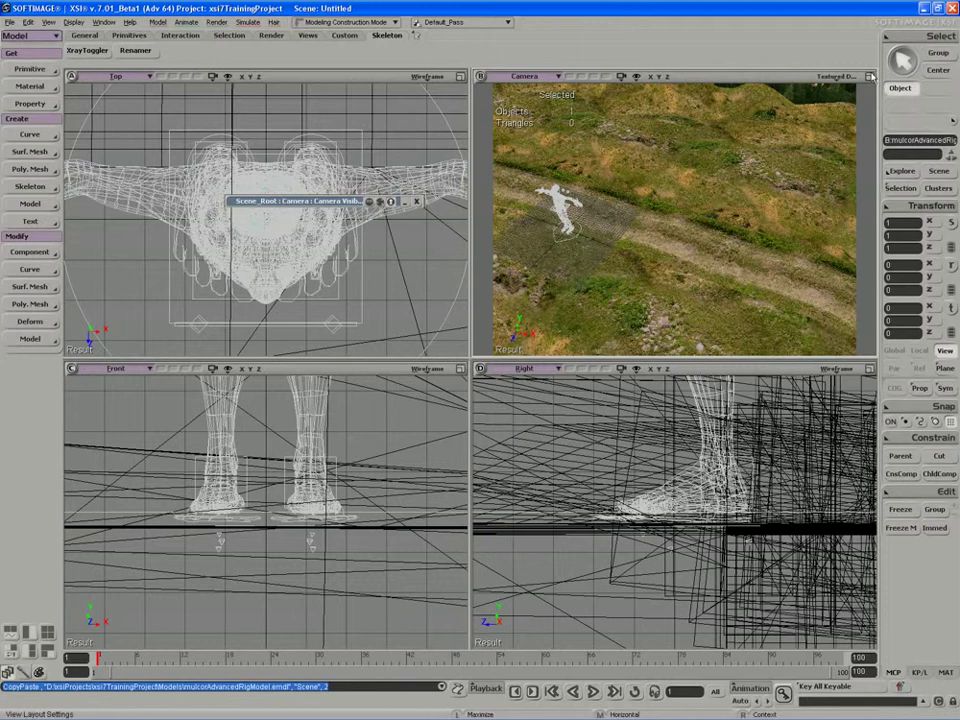
Maximise the camera view and frame the imported character standing at the edge of the pathway.
{"action": "left_click", "coordinate": [869, 76]}
{"action": "key", "text": "s"}
{"action": "right_click_drag", "start_coordinate": [517, 386], "coordinate": [537, 384]}
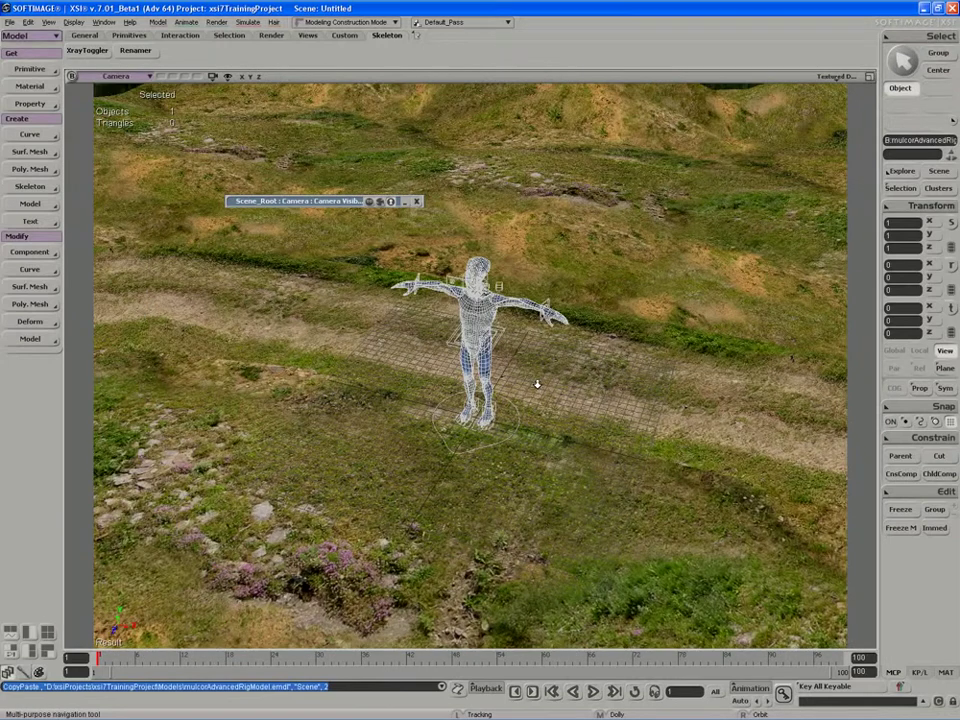
{"action": "middle_click_drag", "start_coordinate": [537, 384], "coordinate": [520, 396]}
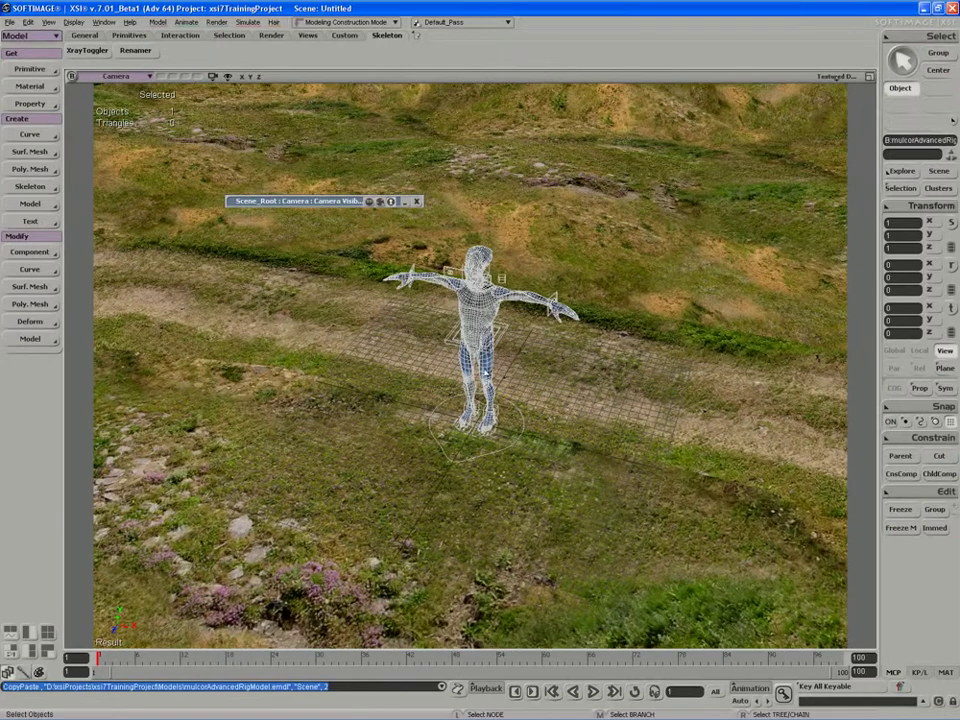
{"action": "key", "text": "s"}
{"action": "right_click_drag", "start_coordinate": [467, 347], "coordinate": [484, 360]}
{"action": "key", "text": "space"}
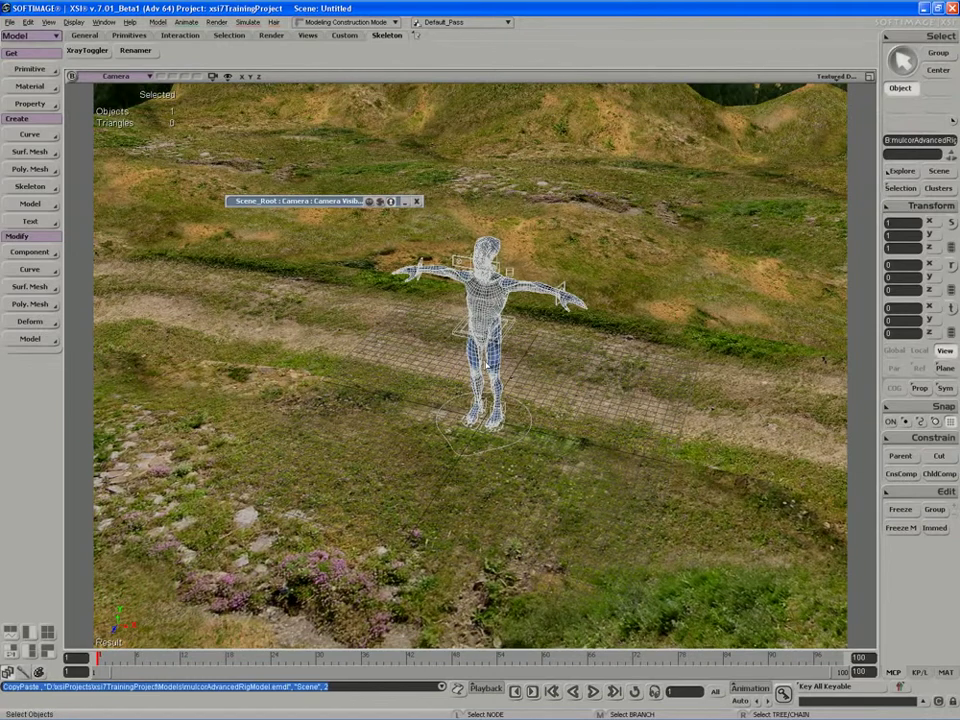
Apply the mulcor32FrmWalkCycle300Frm action from the project's Actions folder to the character and set the timeline to frame 1.
{"action": "key", "text": "5"}
{"action": "left_click", "coordinate": [160, 279]}
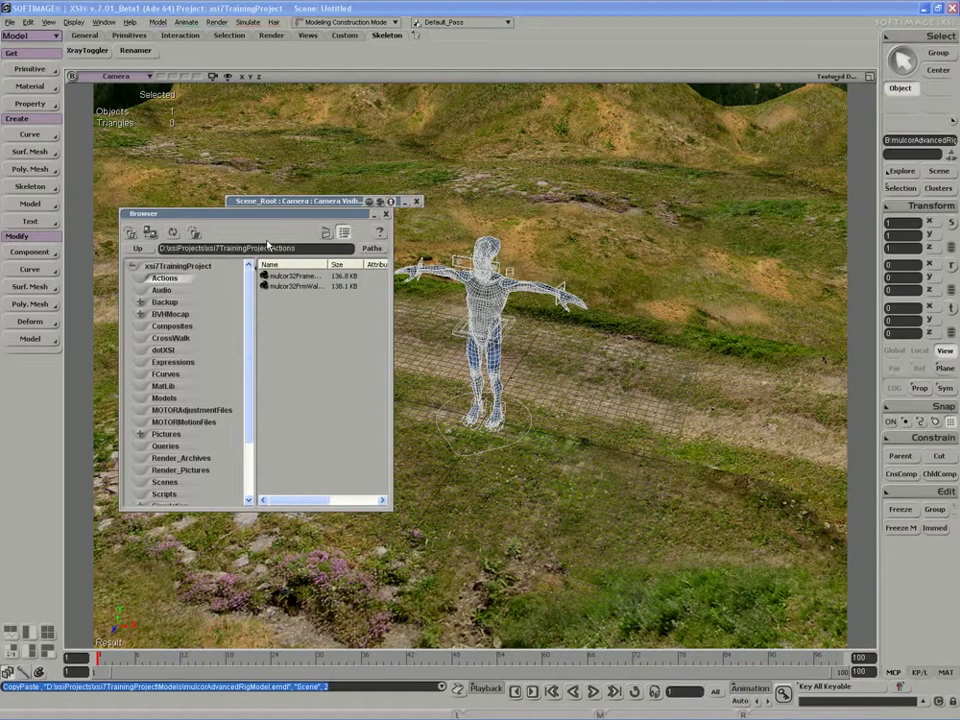
{"action": "left_click_drag", "start_coordinate": [267, 213], "coordinate": [247, 228]}
{"action": "left_click_drag", "start_coordinate": [307, 279], "coordinate": [481, 347]}
{"action": "left_click", "coordinate": [292, 301]}
{"action": "left_click_drag", "start_coordinate": [98, 658], "coordinate": [27, 649]}
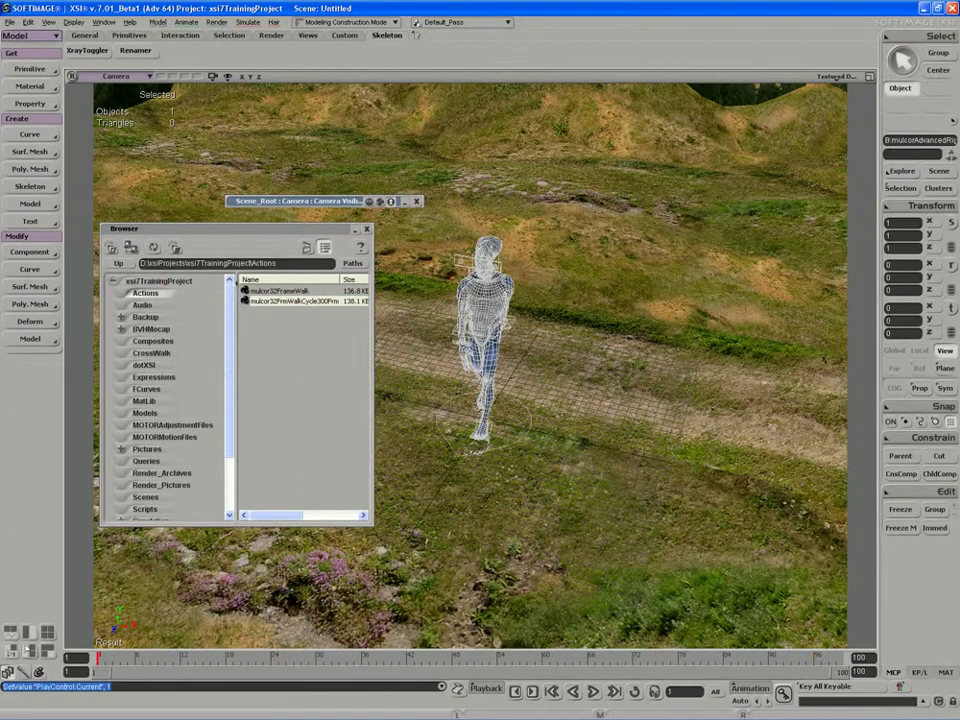
{"action": "left_click", "coordinate": [367, 229]}
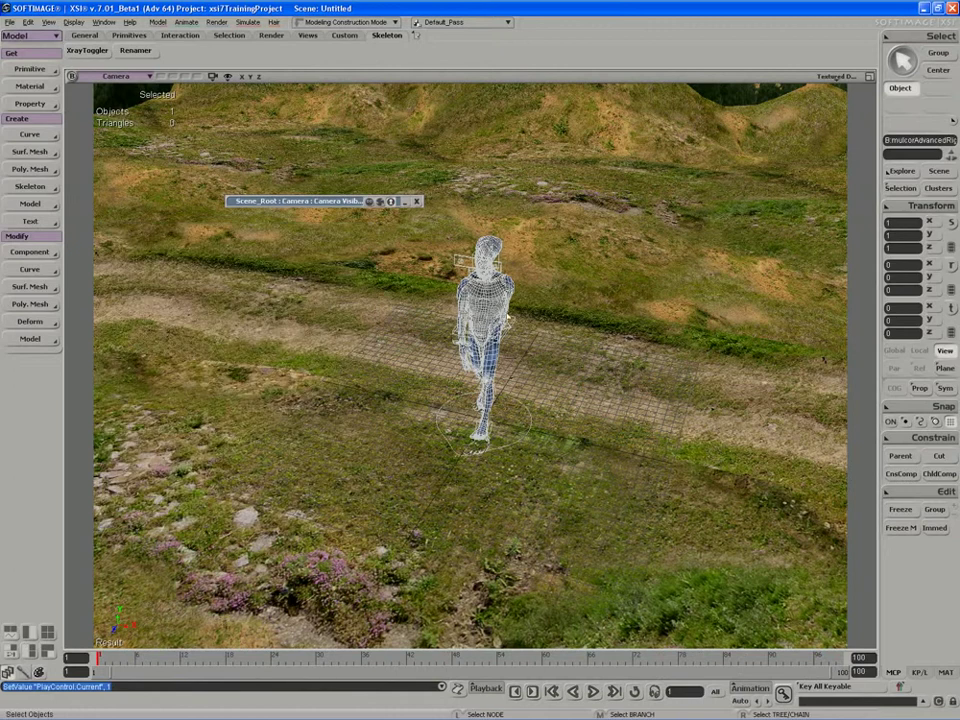
Open the scene explorer and expand mulcorAdvancedRigModel to show its controls and groups.
{"action": "key", "text": "8"}
{"action": "left_click_drag", "start_coordinate": [697, 72], "coordinate": [711, 111]}
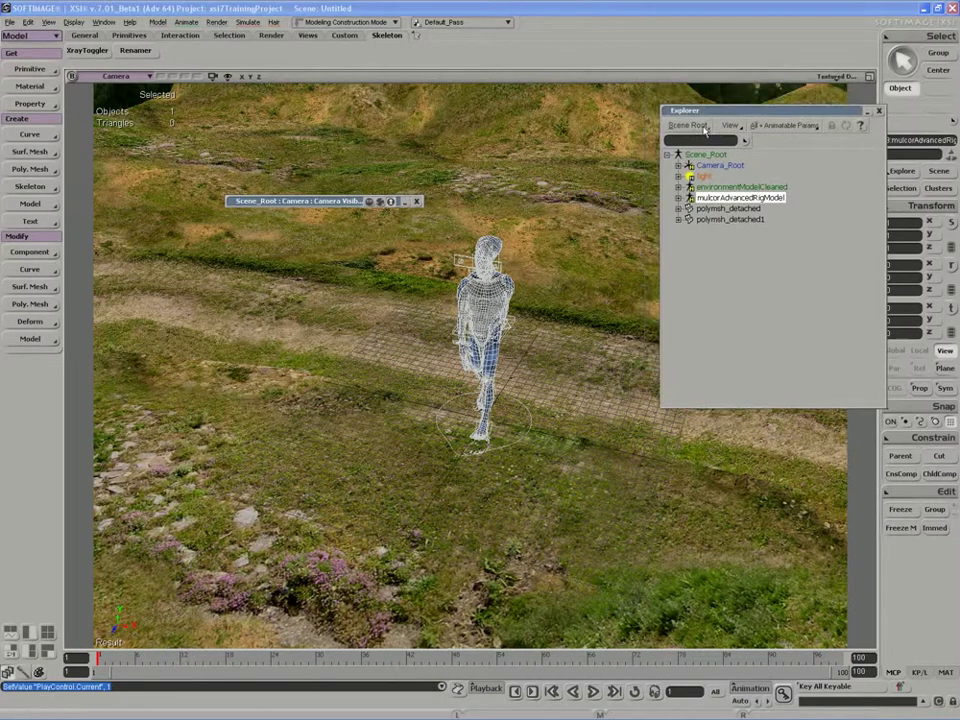
{"action": "key", "text": "s"}
{"action": "middle_click_drag", "start_coordinate": [490, 330], "coordinate": [577, 302]}
{"action": "left_click_drag", "start_coordinate": [577, 302], "coordinate": [537, 333]}
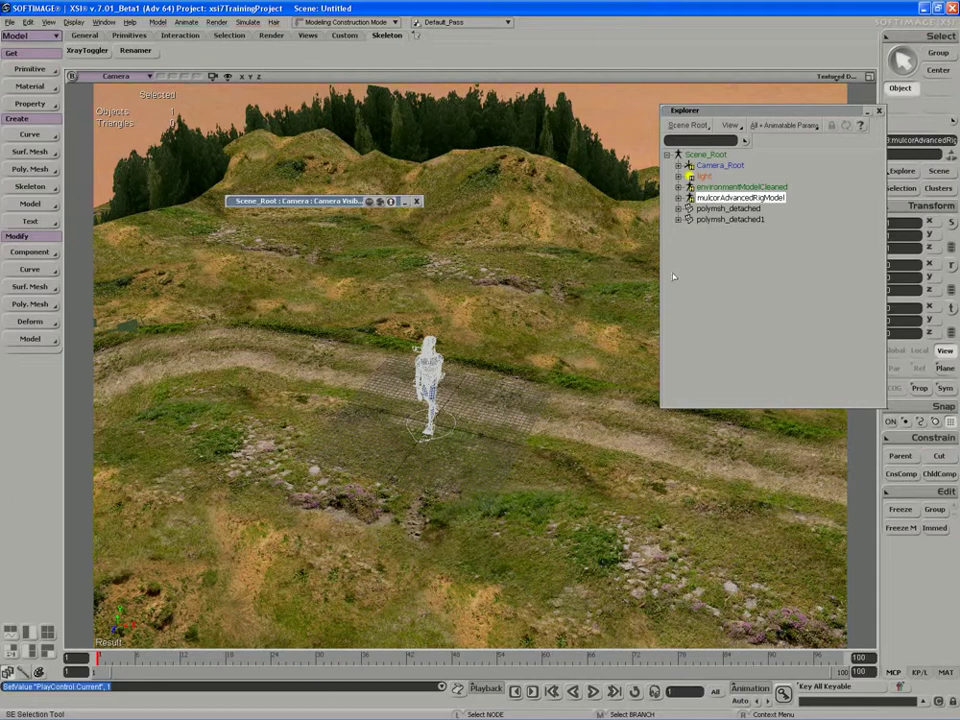
{"action": "left_click", "coordinate": [678, 197]}
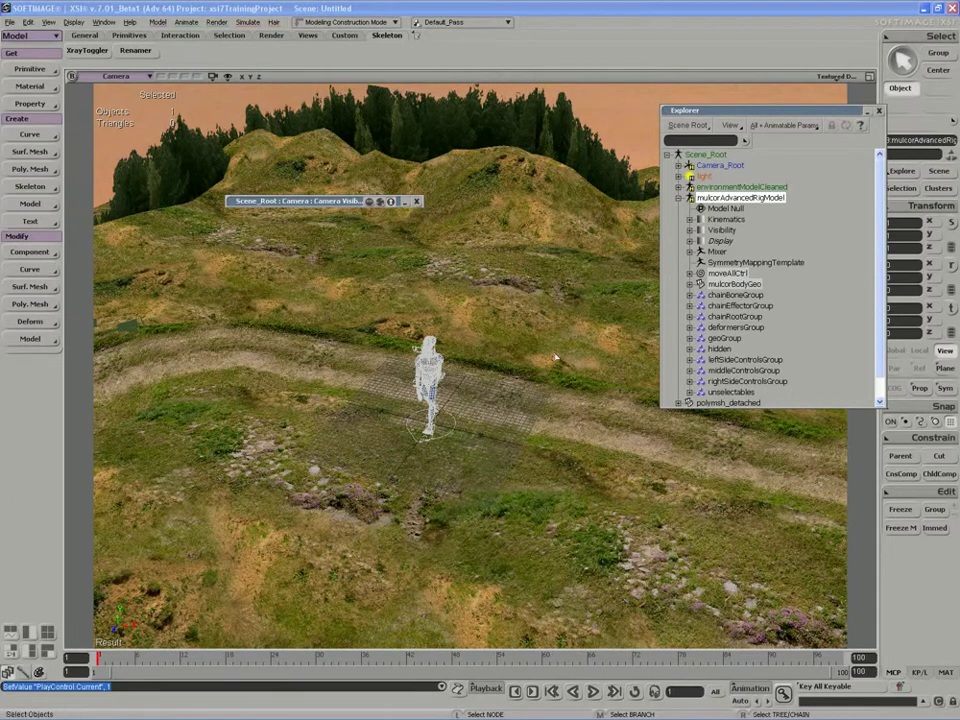
Create a null and match its translation to the character's moveAllCtrl.
{"action": "left_click", "coordinate": [55, 69]}
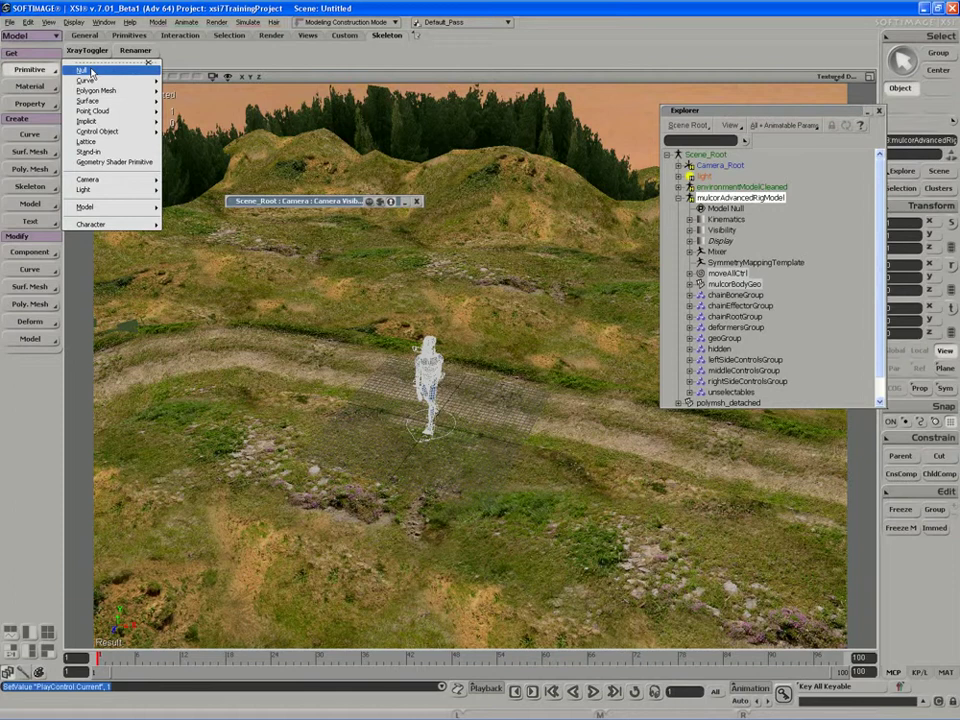
{"action": "left_click", "coordinate": [88, 70]}
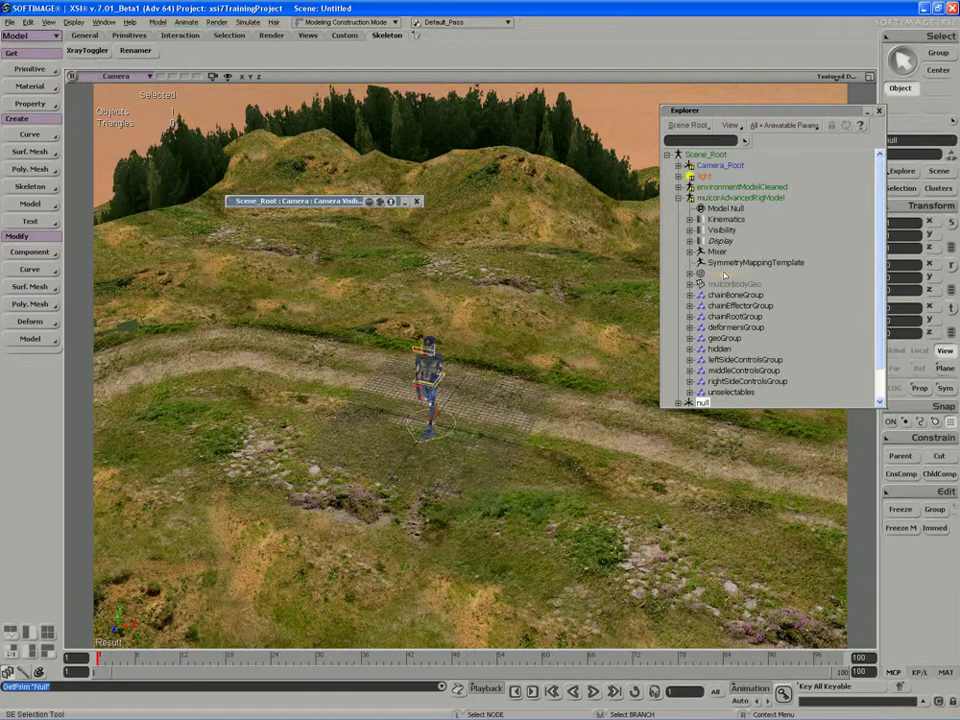
{"action": "left_click", "coordinate": [930, 205]}
{"action": "left_click", "coordinate": [797, 374]}
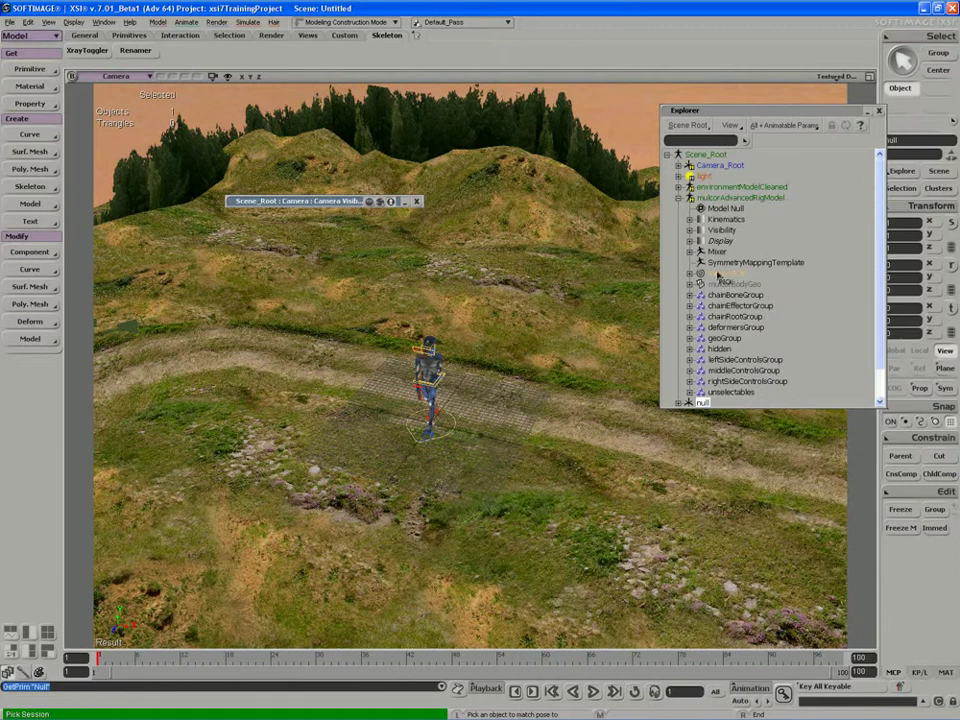
{"action": "left_click", "coordinate": [727, 275]}
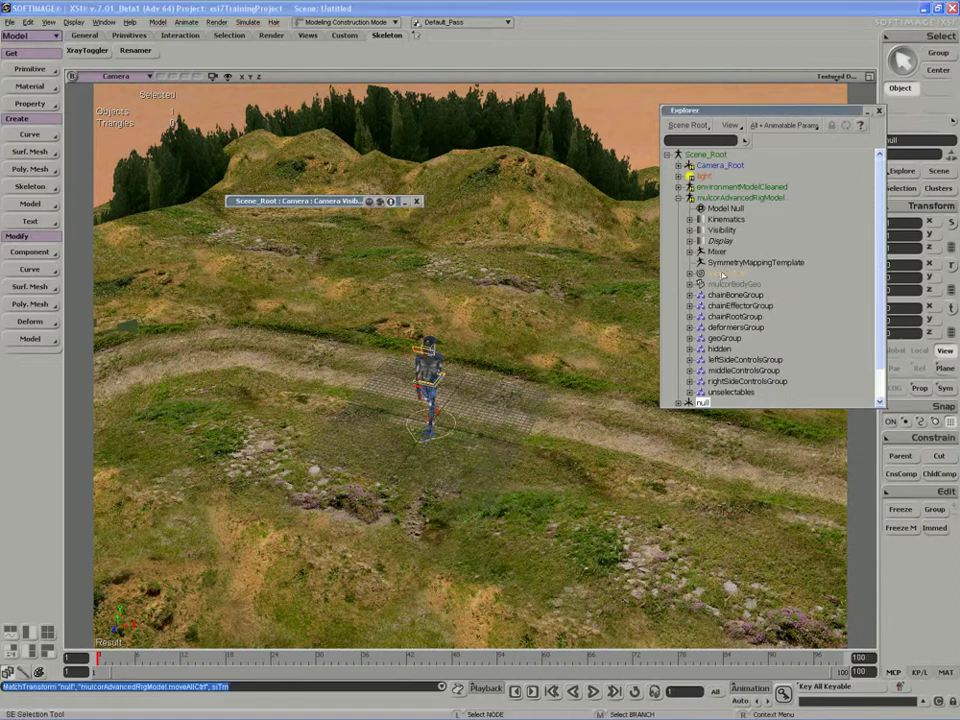
Parent the character's moveAllCtrl under the new null.
{"action": "left_click_drag", "start_coordinate": [611, 286], "coordinate": [543, 289]}
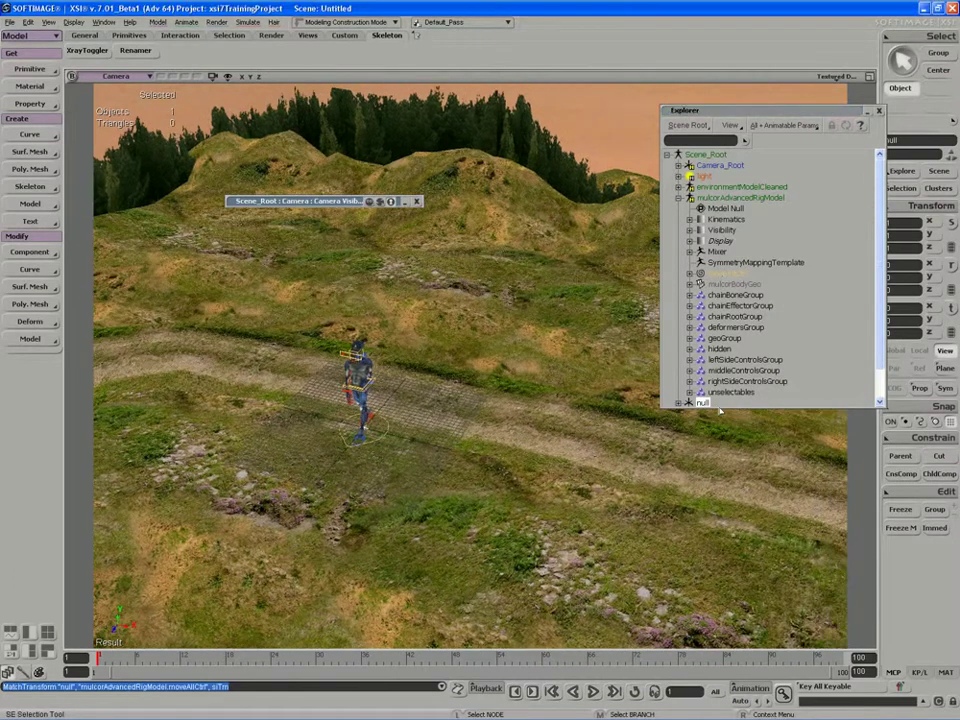
{"action": "left_click", "coordinate": [909, 459]}
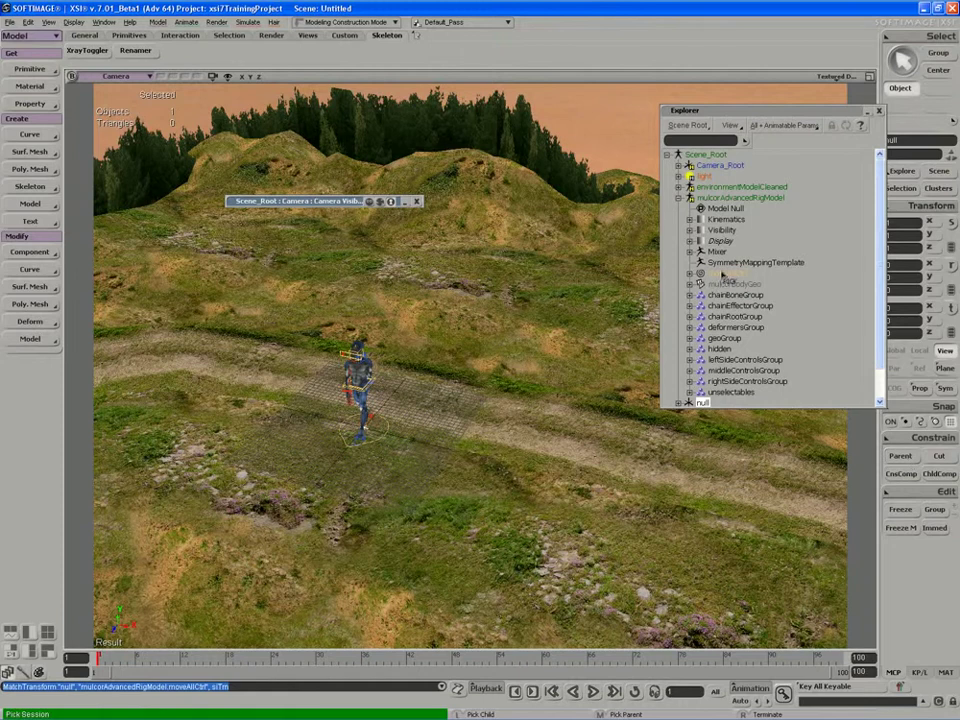
{"action": "left_click", "coordinate": [722, 275]}
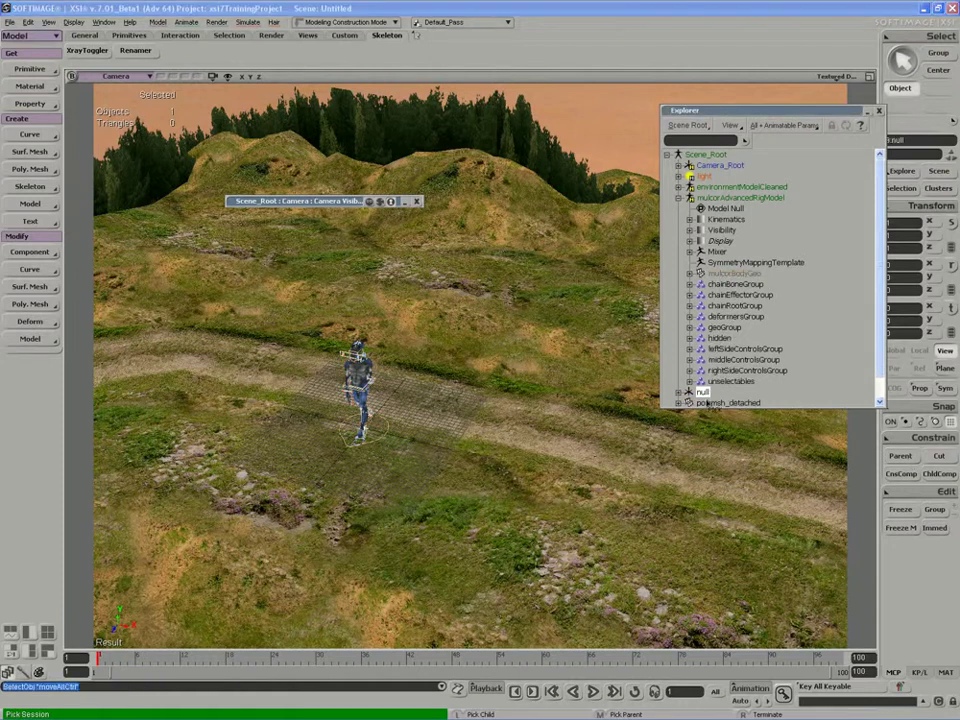
{"action": "key", "text": "Escape"}
Move the null with moveAllCtrl into mulcorAdvancedRigModel and scrub the walk to check it, returning to frame 1.
{"action": "left_click_drag", "start_coordinate": [703, 393], "coordinate": [740, 199]}
{"action": "left_click", "coordinate": [690, 273]}
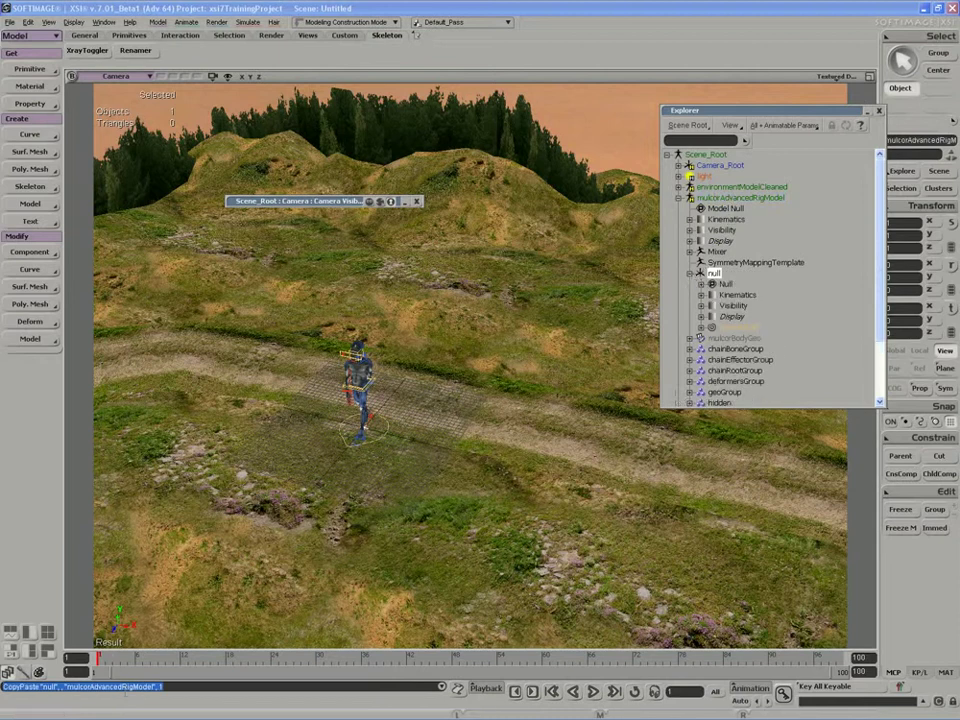
{"action": "left_click_drag", "start_coordinate": [99, 657], "coordinate": [141, 657]}
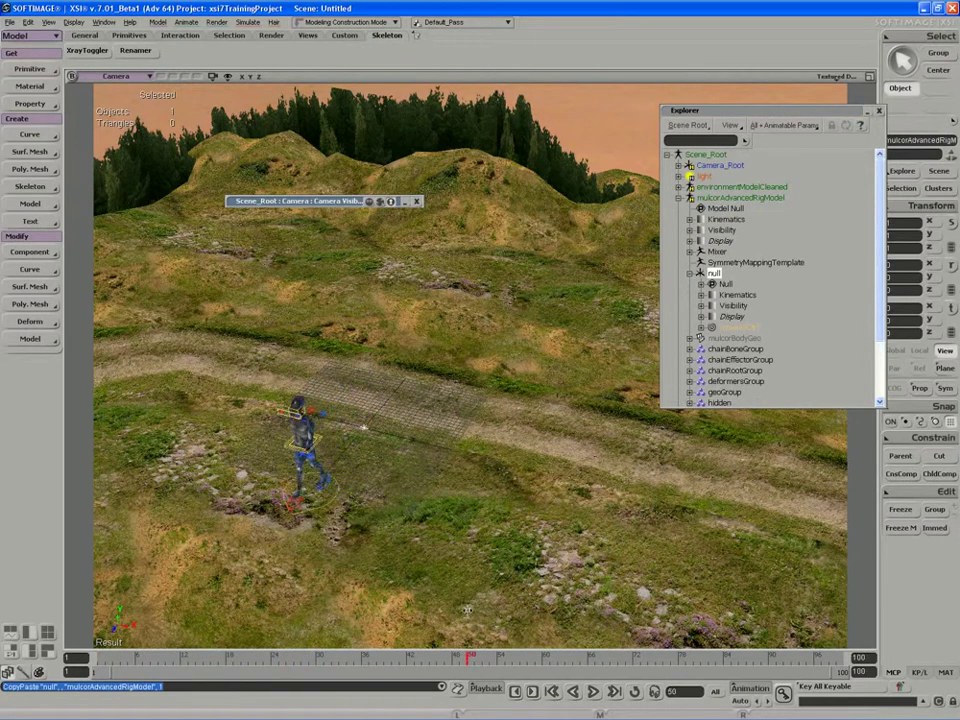
{"action": "left_click_drag", "start_coordinate": [201, 596], "coordinate": [98, 600]}
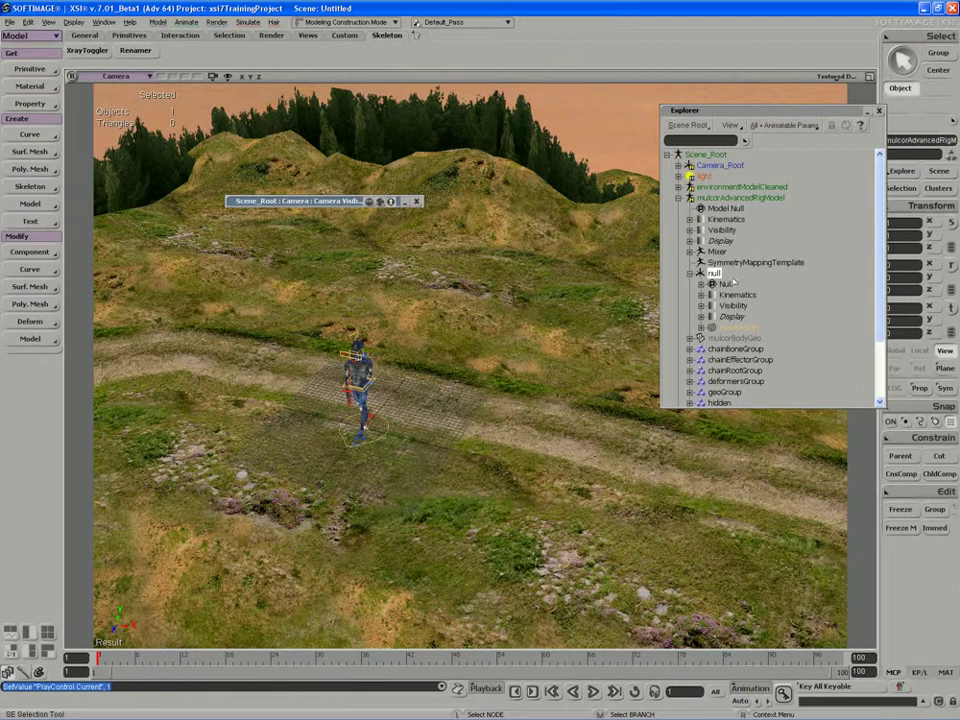
Rename the null inside mulcorAdvancedRigModel as offsetGlobal.
{"action": "key", "text": "F2"}
{"action": "type", "text": "offset"}
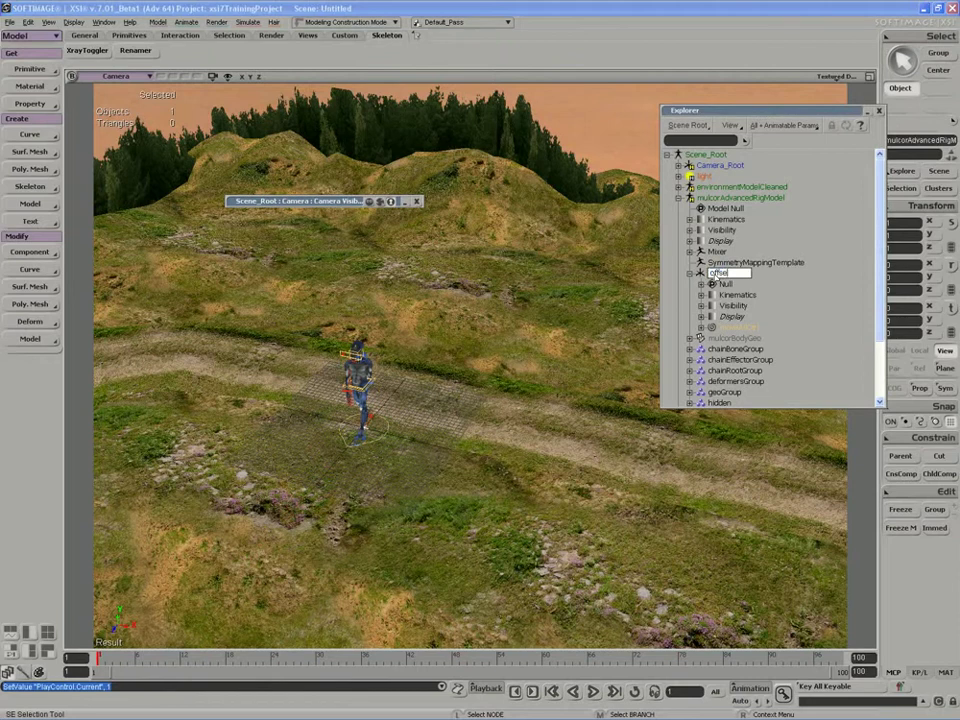
{"action": "type", "text": "Global"}
{"action": "key", "text": "Return"}
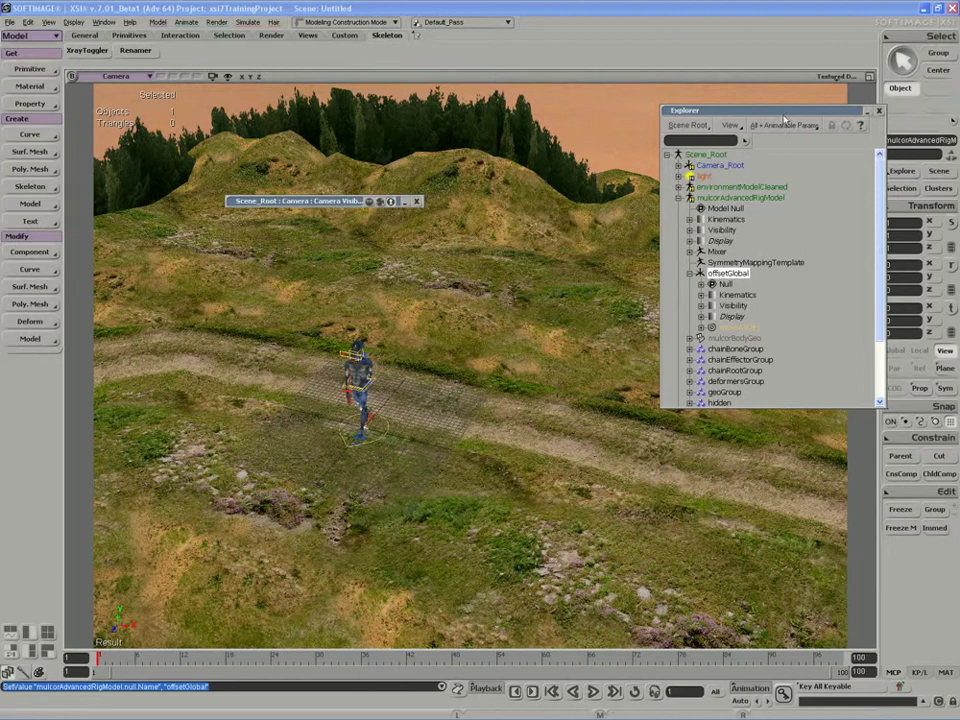
Set the offsetGlobal null's primary display icon to Pyramid and its size to about 3.96.
{"action": "left_click_drag", "start_coordinate": [720, 110], "coordinate": [620, 6]}
{"action": "left_click_drag", "start_coordinate": [309, 416], "coordinate": [348, 415]}
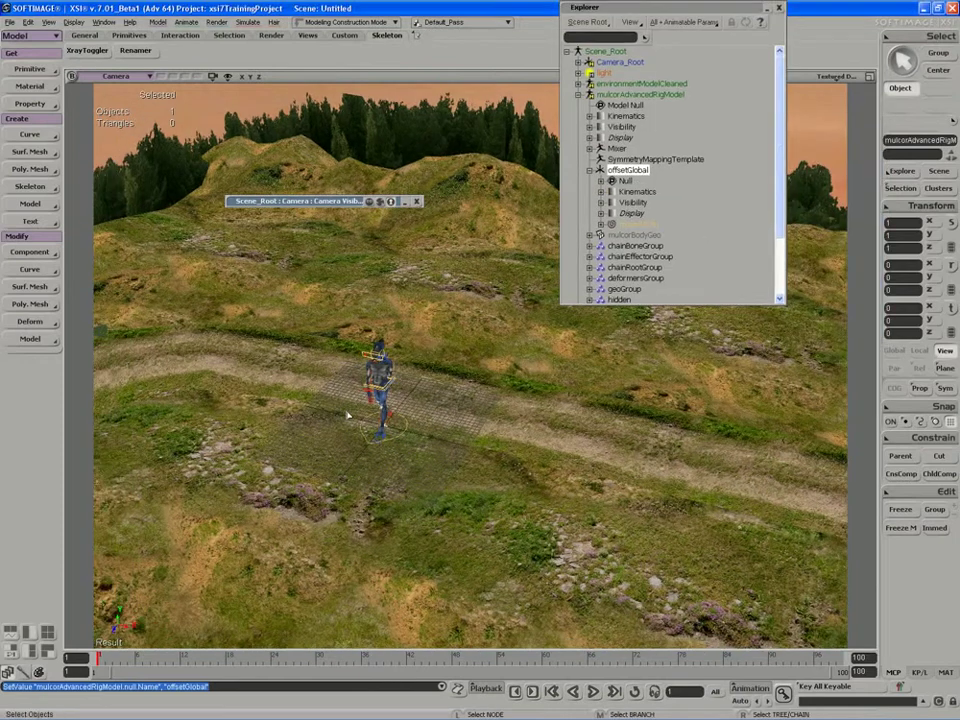
{"action": "key", "text": "Return"}
{"action": "left_click", "coordinate": [330, 286]}
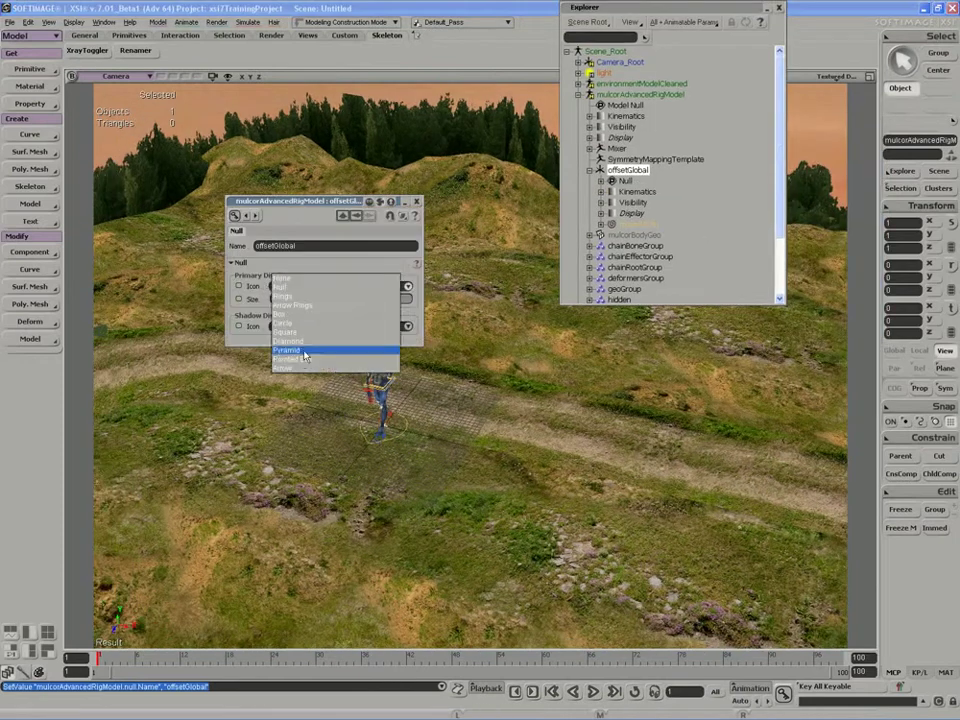
{"action": "left_click", "coordinate": [305, 352]}
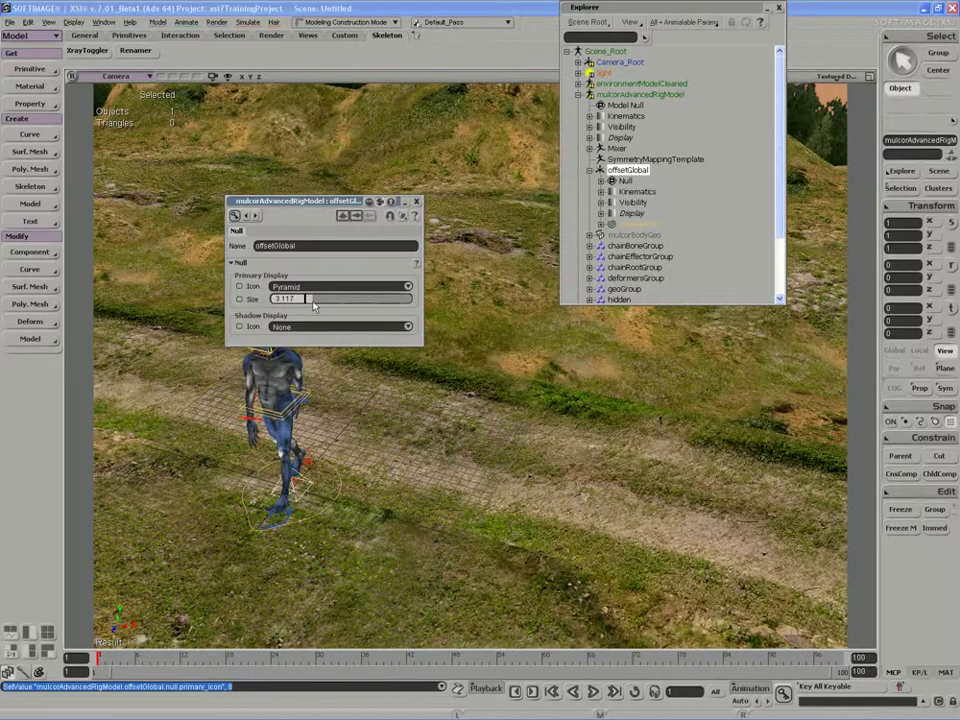
{"action": "left_click_drag", "start_coordinate": [306, 299], "coordinate": [313, 299]}
{"action": "left_click", "coordinate": [418, 201]}
Rotate offsetGlobal to about -89 degrees in Y and move it along the pathway to about X 63, Z -13.
{"action": "key", "text": "s"}
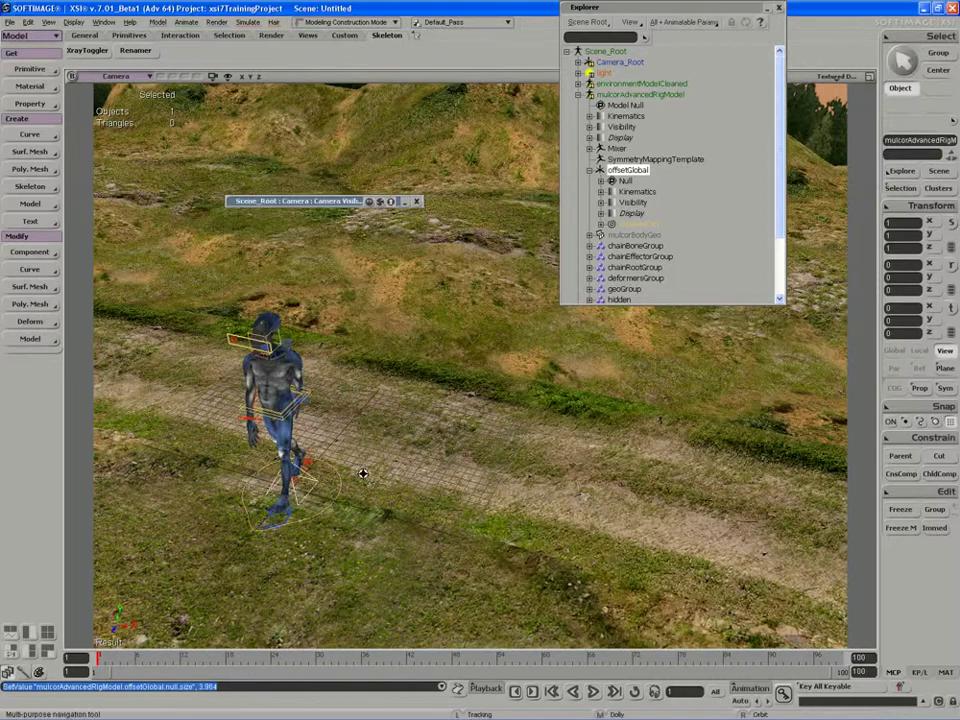
{"action": "middle_click_drag", "start_coordinate": [362, 473], "coordinate": [478, 422]}
{"action": "right_click_drag", "start_coordinate": [478, 422], "coordinate": [391, 463]}
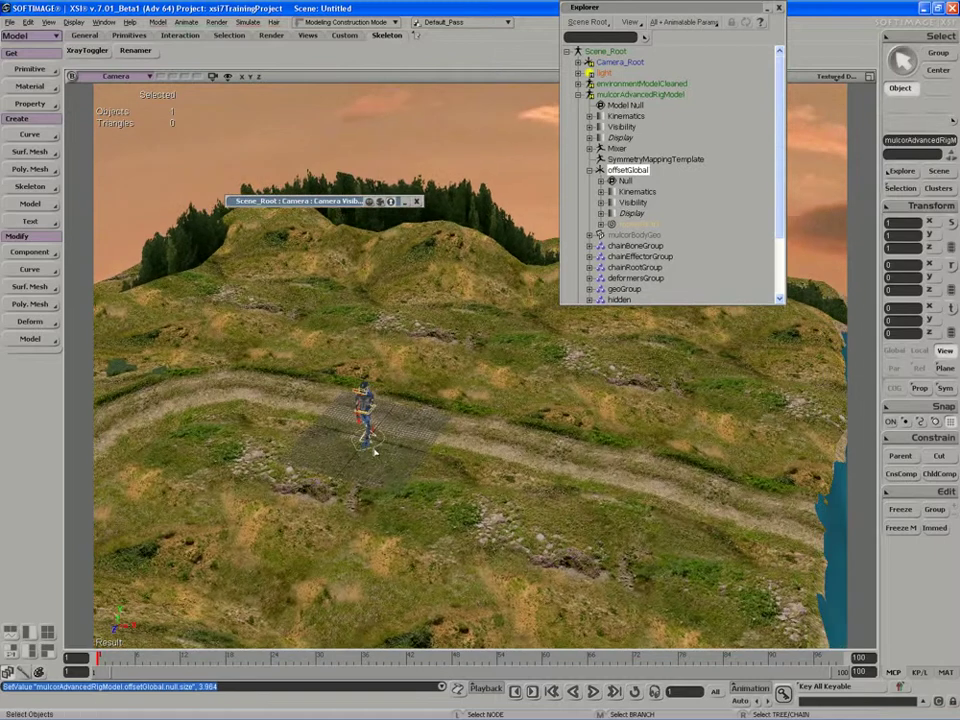
{"action": "key", "text": "c"}
{"action": "left_click_drag", "start_coordinate": [436, 455], "coordinate": [500, 477]}
{"action": "key", "text": "v"}
{"action": "left_click_drag", "start_coordinate": [103, 659], "coordinate": [376, 657]}
{"action": "key", "text": "s"}
{"action": "left_click_drag", "start_coordinate": [510, 543], "coordinate": [390, 512]}
{"action": "key", "text": "space"}
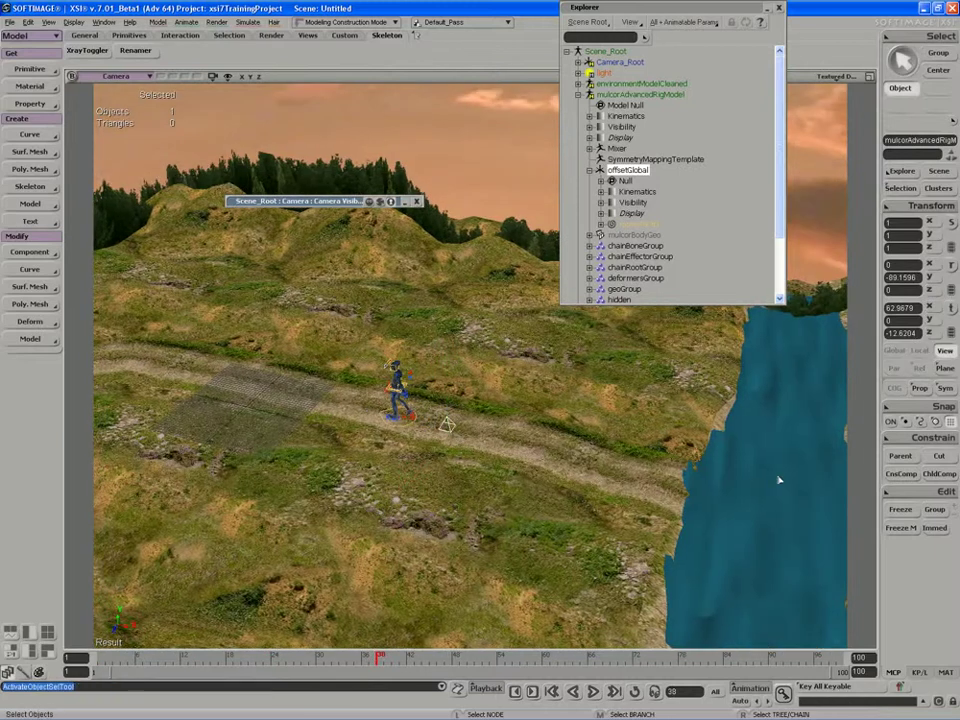
Scrub the walk from several camera angles to examine how the character follows the pathway, ending at frame 1.
{"action": "key", "text": "s"}
{"action": "left_click_drag", "start_coordinate": [684, 550], "coordinate": [701, 534]}
{"action": "right_click_drag", "start_coordinate": [701, 534], "coordinate": [576, 555]}
{"action": "left_click_drag", "start_coordinate": [576, 555], "coordinate": [634, 542]}
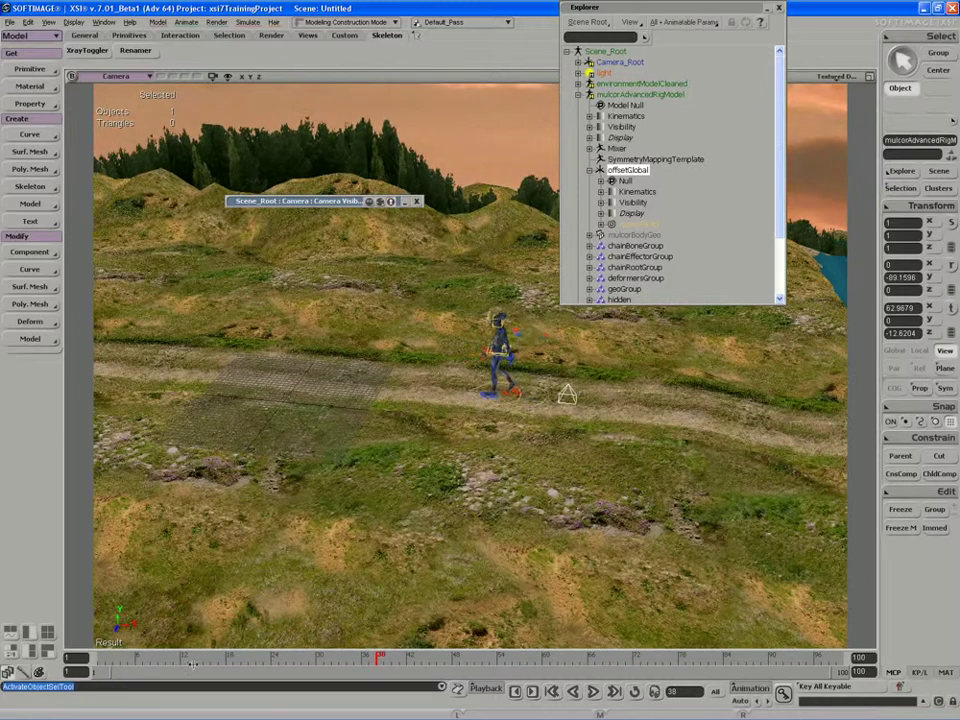
{"action": "left_click", "coordinate": [286, 657]}
{"action": "left_click_drag", "start_coordinate": [287, 657], "coordinate": [82, 648]}
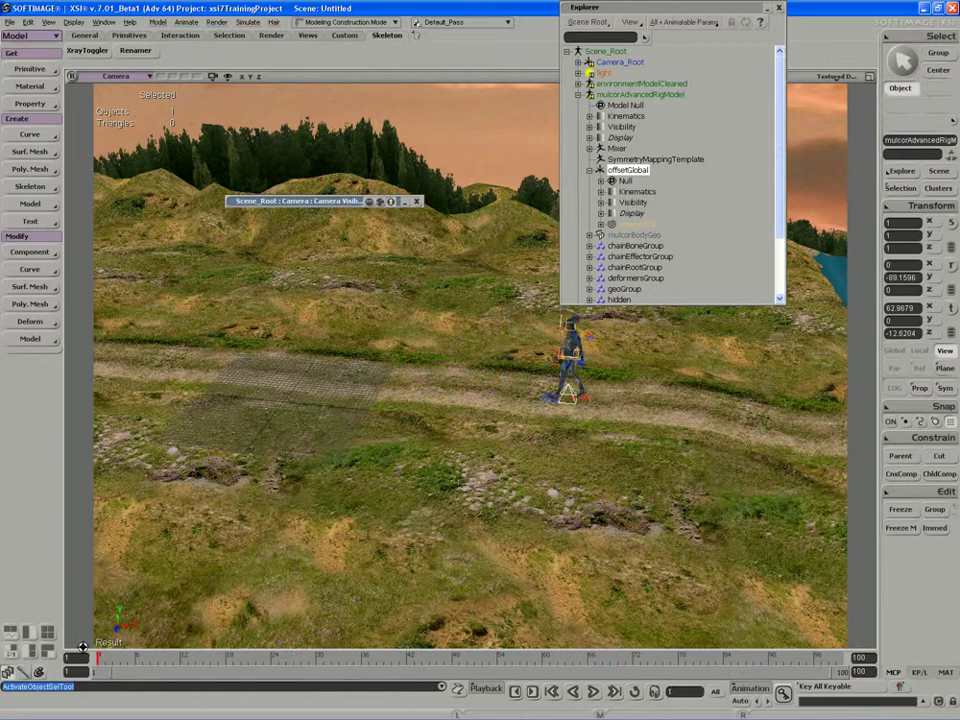
{"action": "key", "text": "alt+z"}
{"action": "key", "text": "s"}
{"action": "left_click_drag", "start_coordinate": [219, 336], "coordinate": [257, 328]}
{"action": "left_click_drag", "start_coordinate": [99, 658], "coordinate": [111, 659]}
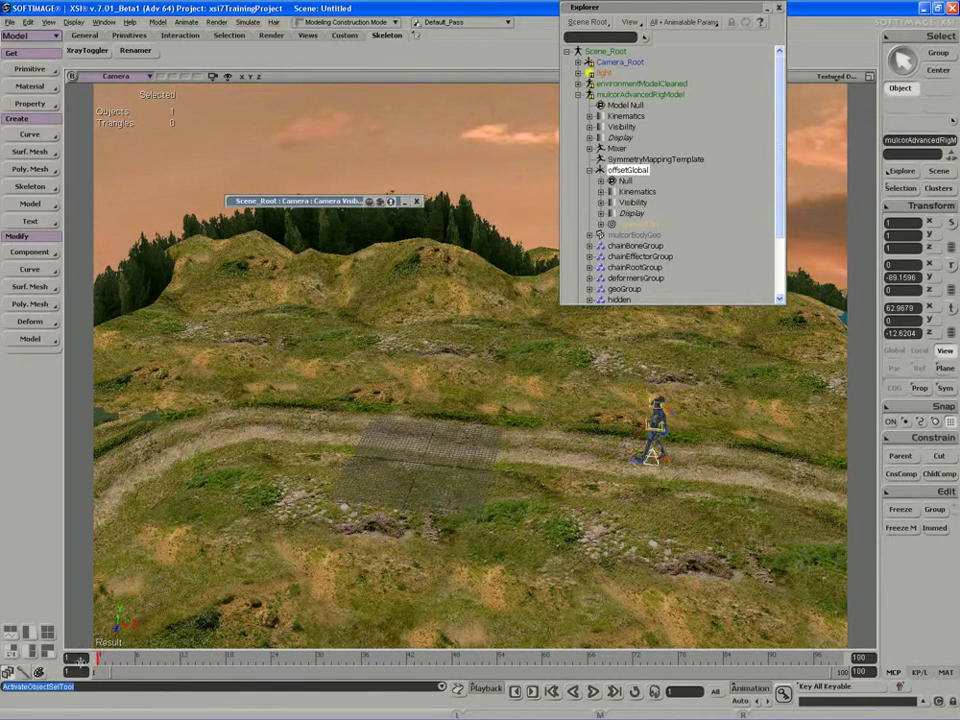
{"action": "left_click_drag", "start_coordinate": [707, 630], "coordinate": [92, 636]}
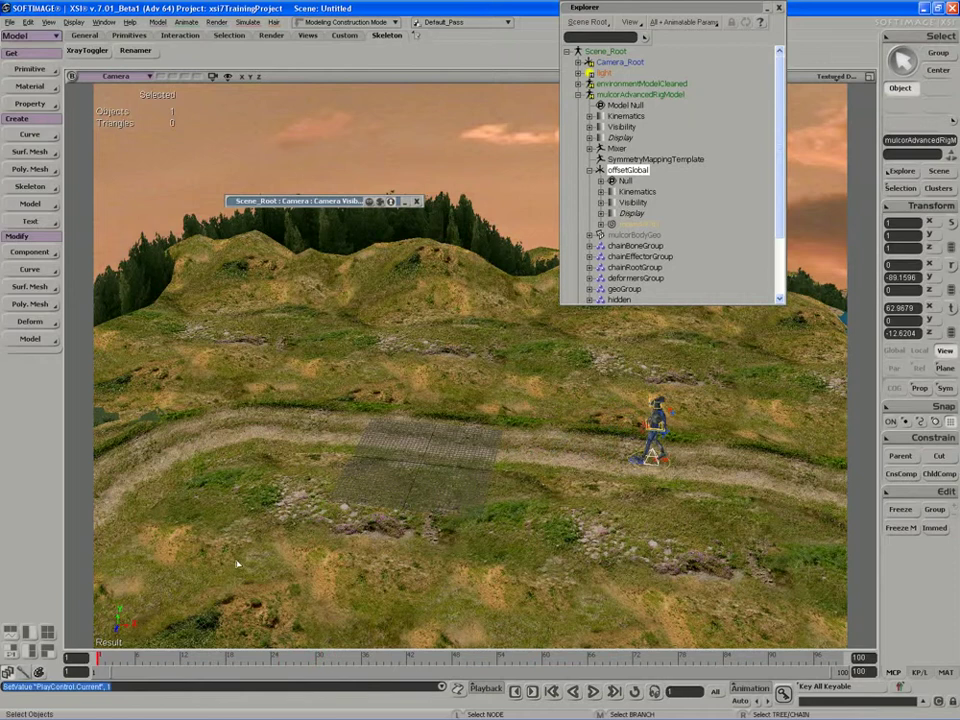
Set the timeline's end frame to 300 and scrub the character's walk to frame 278.
{"action": "key", "text": "s"}
{"action": "right_click_drag", "start_coordinate": [390, 480], "coordinate": [401, 431]}
{"action": "middle_click_drag", "start_coordinate": [401, 431], "coordinate": [330, 456]}
{"action": "left_click_drag", "start_coordinate": [330, 456], "coordinate": [304, 459]}
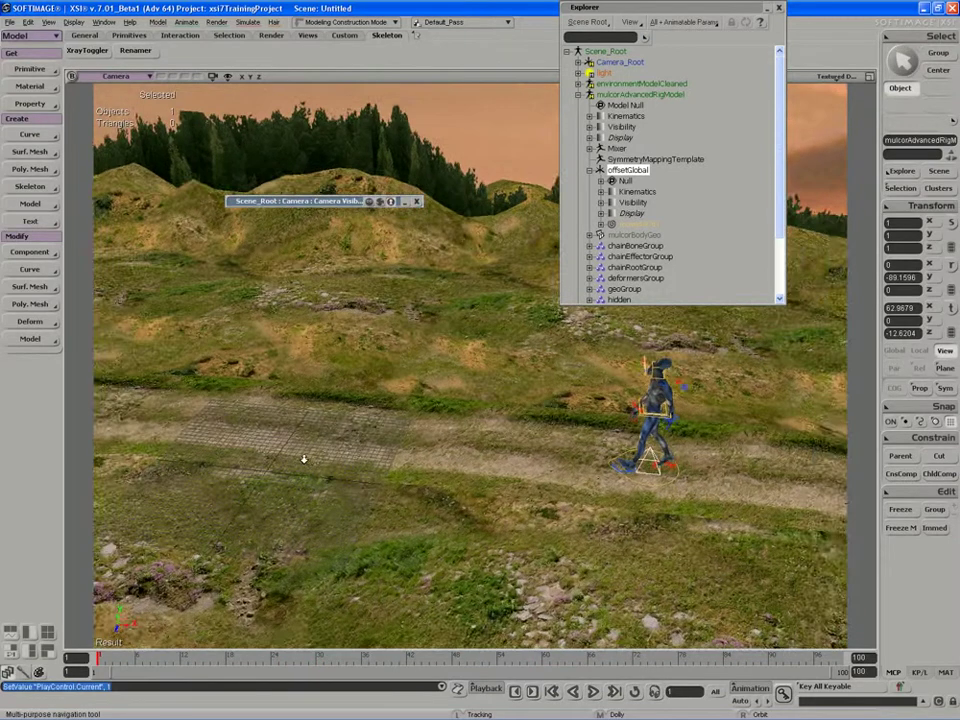
{"action": "middle_click_drag", "start_coordinate": [304, 459], "coordinate": [272, 474]}
{"action": "left_click_drag", "start_coordinate": [98, 660], "coordinate": [793, 659]}
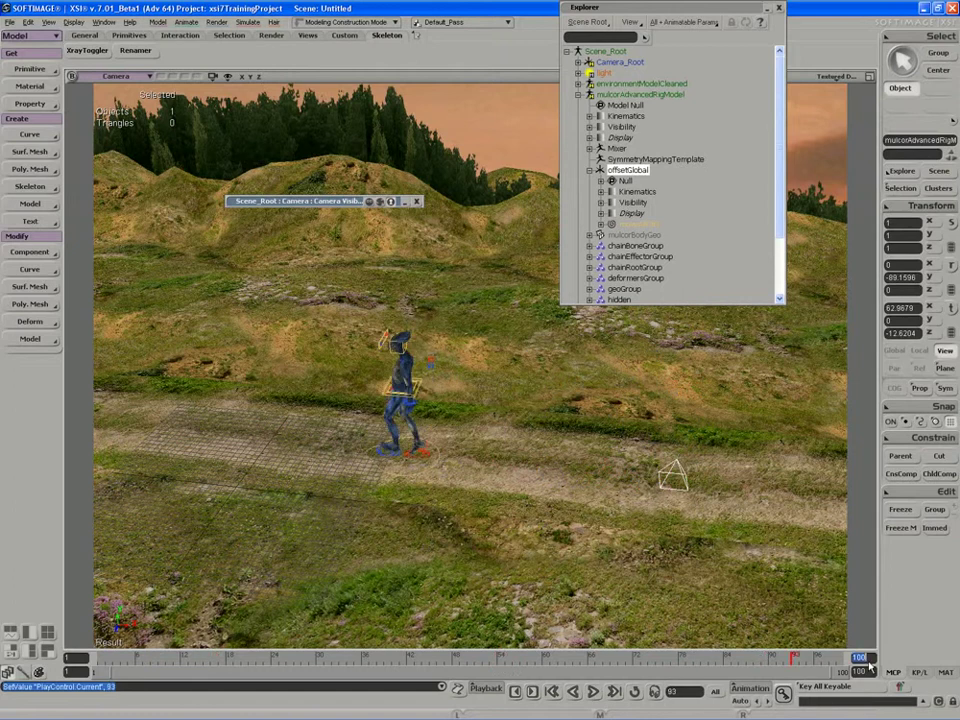
{"action": "type", "text": "300"}
{"action": "key", "text": "Return"}
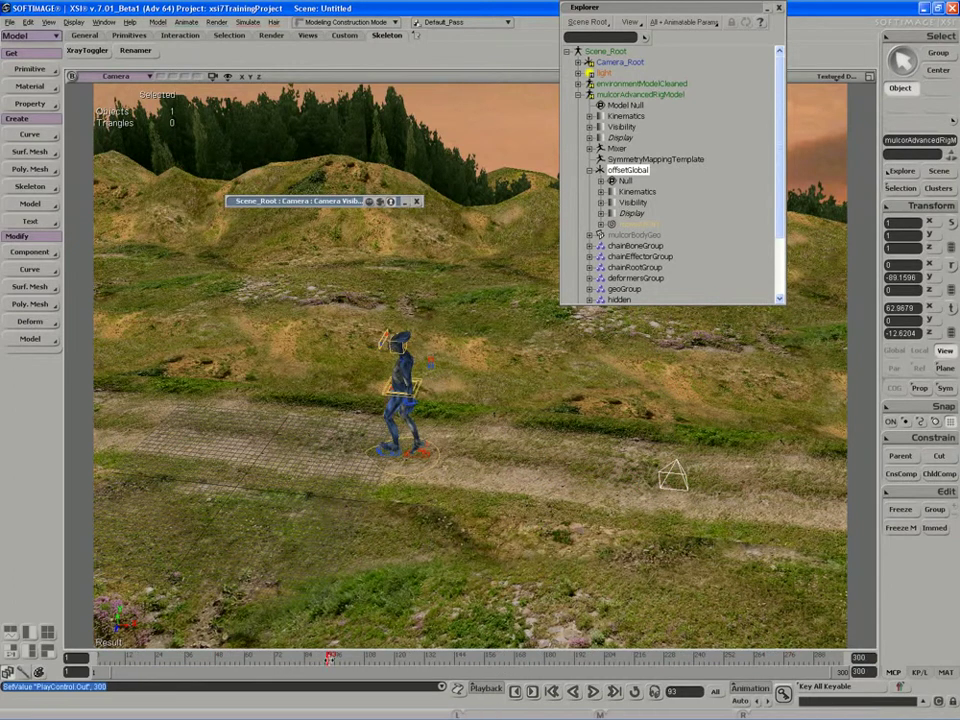
{"action": "left_click_drag", "start_coordinate": [330, 659], "coordinate": [432, 659]}
{"action": "left_click_drag", "start_coordinate": [450, 658], "coordinate": [787, 637]}
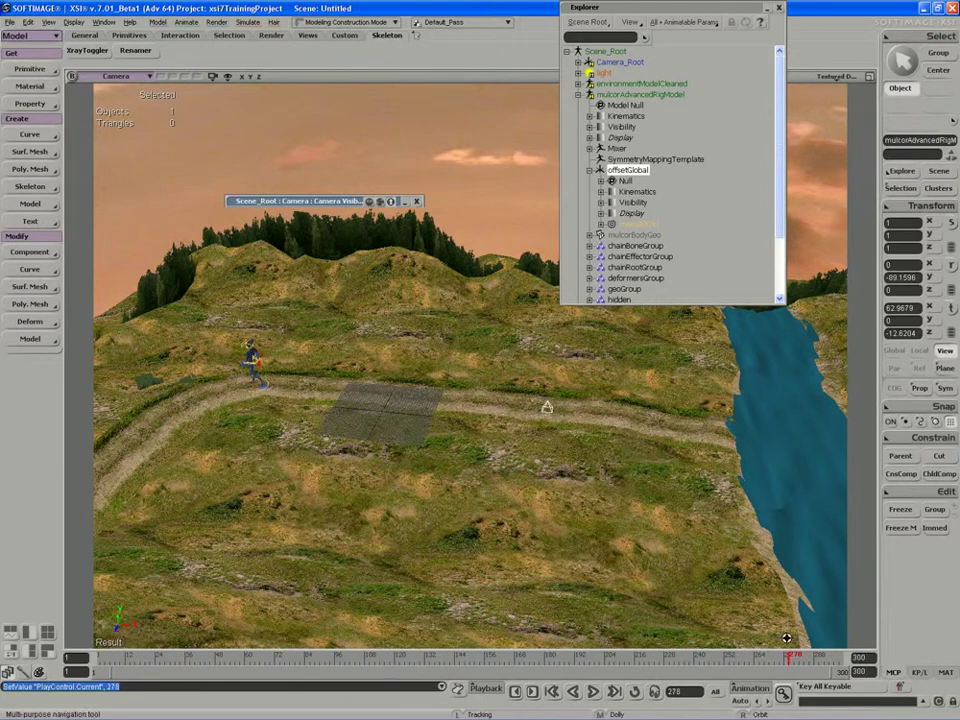
Shift offsetGlobal further along the pathway towards the water, return the timeline to frame 1 and deselect everything.
{"action": "key", "text": "v"}
{"action": "left_click_drag", "start_coordinate": [515, 404], "coordinate": [576, 410]}
{"action": "left_click_drag", "start_coordinate": [738, 657], "coordinate": [66, 645]}
{"action": "key", "text": "space"}
{"action": "left_click", "coordinate": [232, 510]}
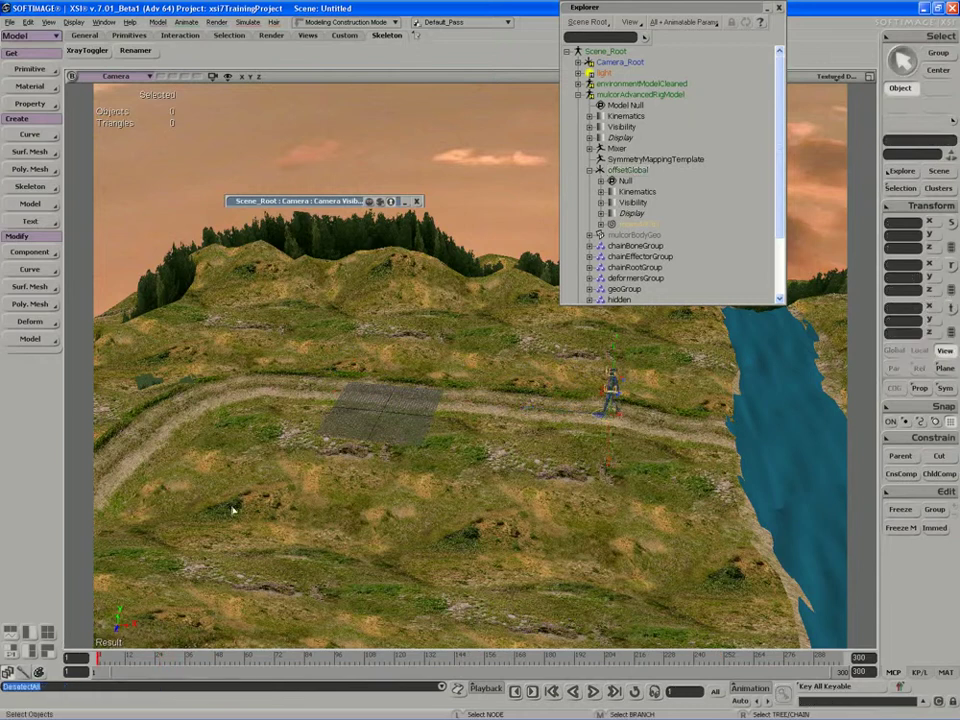
Select the detached pathway mesh and set the timeline to frame 6 with the character's planted foot in close view.
{"action": "key", "text": "s"}
{"action": "middle_click_drag", "start_coordinate": [454, 441], "coordinate": [352, 459]}
{"action": "left_click", "coordinate": [352, 459]}
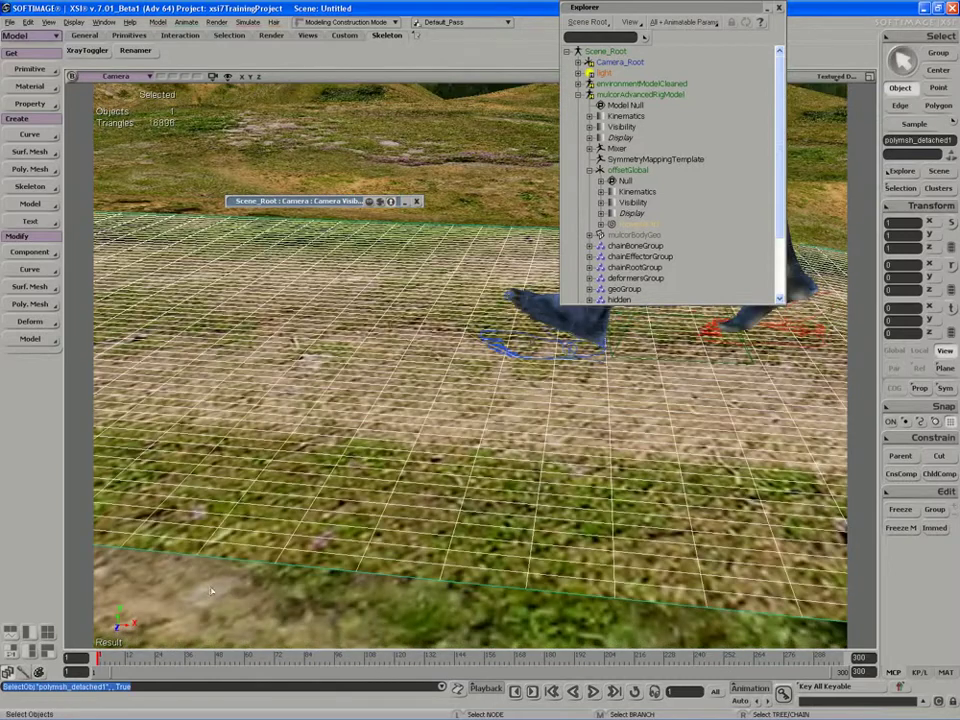
{"action": "left_click_drag", "start_coordinate": [102, 658], "coordinate": [110, 658]}
{"action": "key", "text": "s"}
{"action": "middle_click_drag", "start_coordinate": [350, 515], "coordinate": [442, 421]}
{"action": "left_click_drag", "start_coordinate": [442, 421], "coordinate": [440, 436]}
{"action": "key", "text": "space"}
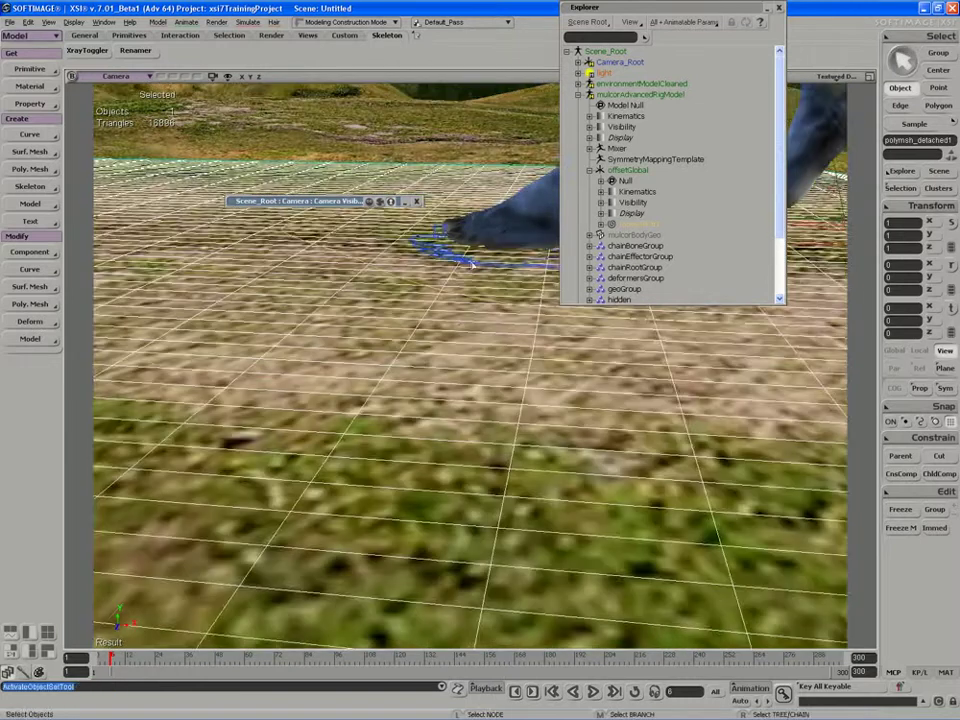
Select and frame the left foot control to examine the foot's contact with the ground.
{"action": "left_click", "coordinate": [470, 257]}
{"action": "key", "text": "s"}
{"action": "left_click_drag", "start_coordinate": [473, 262], "coordinate": [468, 343]}
{"action": "key", "text": "f"}
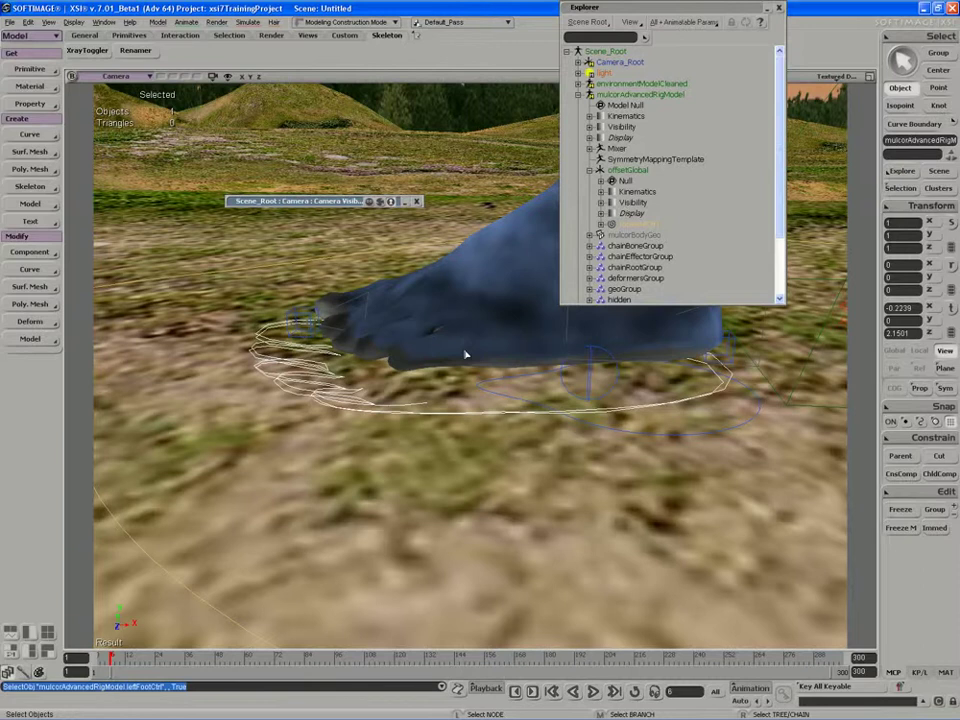
{"action": "key", "text": "s"}
{"action": "right_click_drag", "start_coordinate": [465, 354], "coordinate": [464, 321]}
{"action": "middle_click_drag", "start_coordinate": [464, 321], "coordinate": [538, 296]}
{"action": "mouse_move", "coordinate": [538, 298]}
{"action": "right_mouse_down"}
{"action": "mouse_move", "coordinate": [531, 289]}
{"action": "mouse_move", "coordinate": [538, 322]}
{"action": "right_mouse_up"}
{"action": "key", "text": "s"}
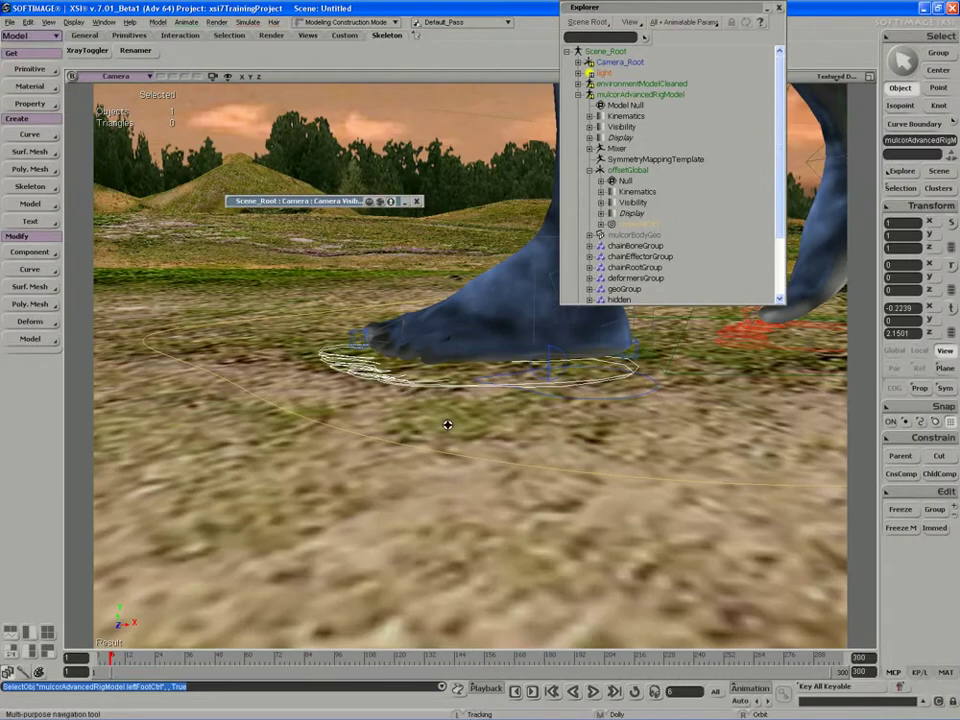
{"action": "middle_click_drag", "start_coordinate": [448, 424], "coordinate": [405, 452]}
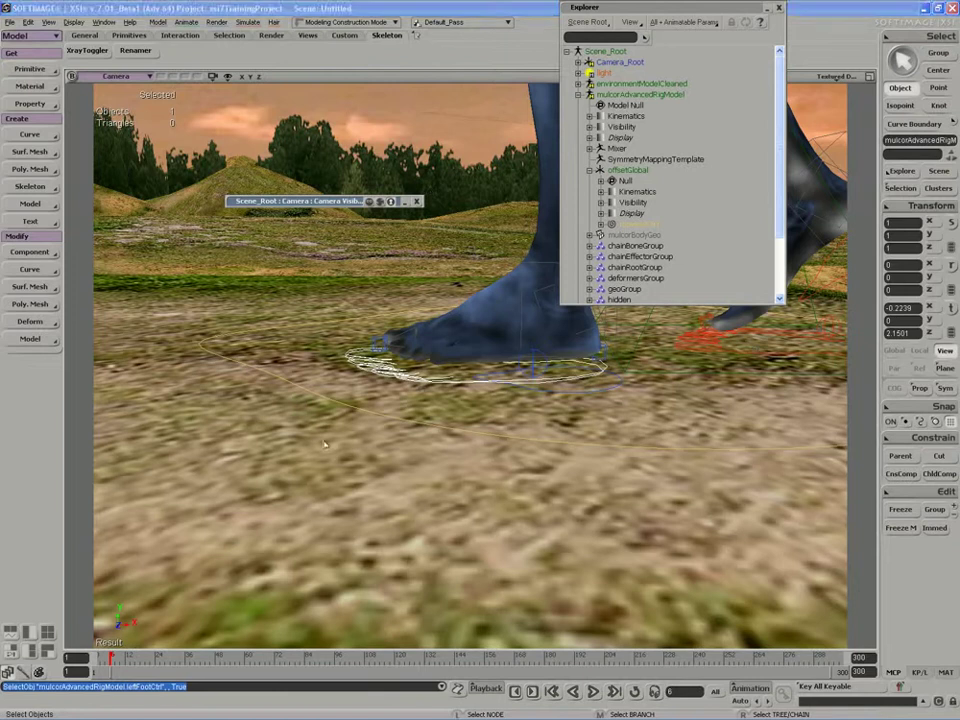
Select the detached pathway mesh and nudge it upwards in small increments to the planted foot's sole, to about 0.566 in local Y.
{"action": "left_click", "coordinate": [415, 368]}
{"action": "key", "text": "v"}
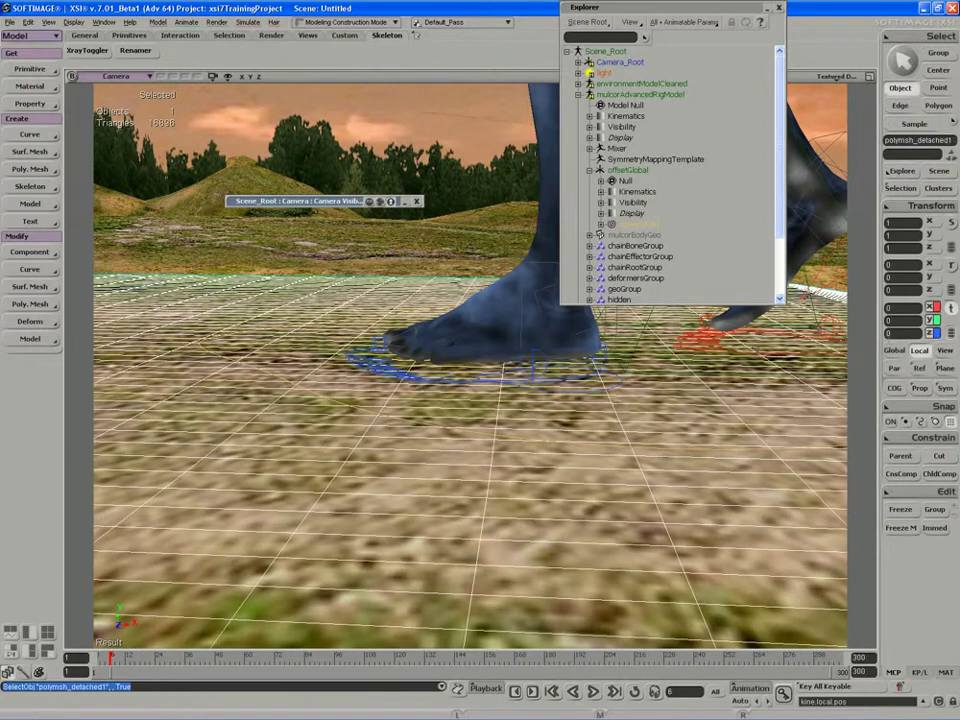
{"action": "key", "text": "Up"}
{"action": "key", "text": "Up"}
{"action": "key", "text": "Up"}
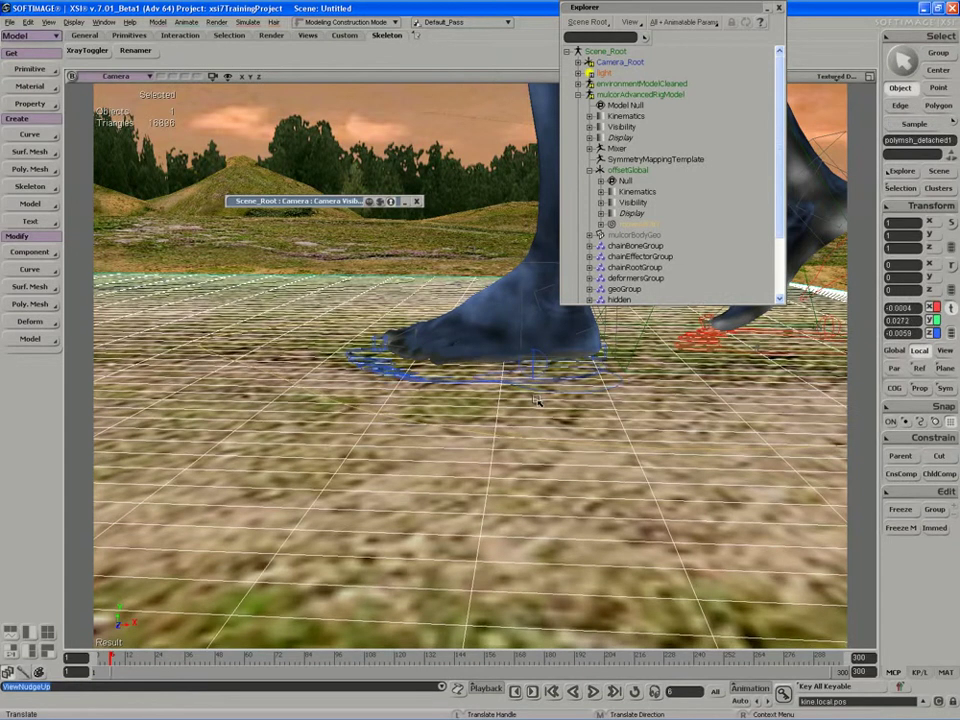
{"action": "key", "text": "Up"}
{"action": "key", "text": "Up"}
{"action": "key", "text": "Up"}
{"action": "key", "text": "Up"}
{"action": "key", "text": "Up"}
{"action": "key", "text": "Up"}
{"action": "key", "text": "Up"}
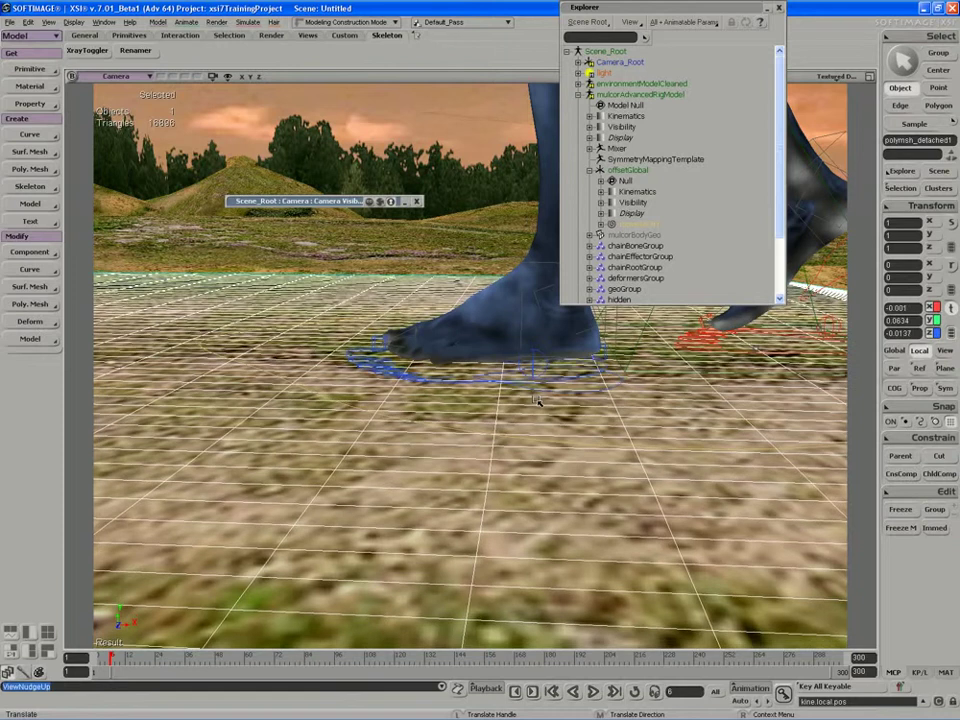
{"action": "key", "text": "Up"}
{"action": "key", "text": "Up"}
{"action": "key", "text": "Up"}
{"action": "key", "text": "Up"}
{"action": "key", "text": "Up"}
{"action": "key", "text": "Up"}
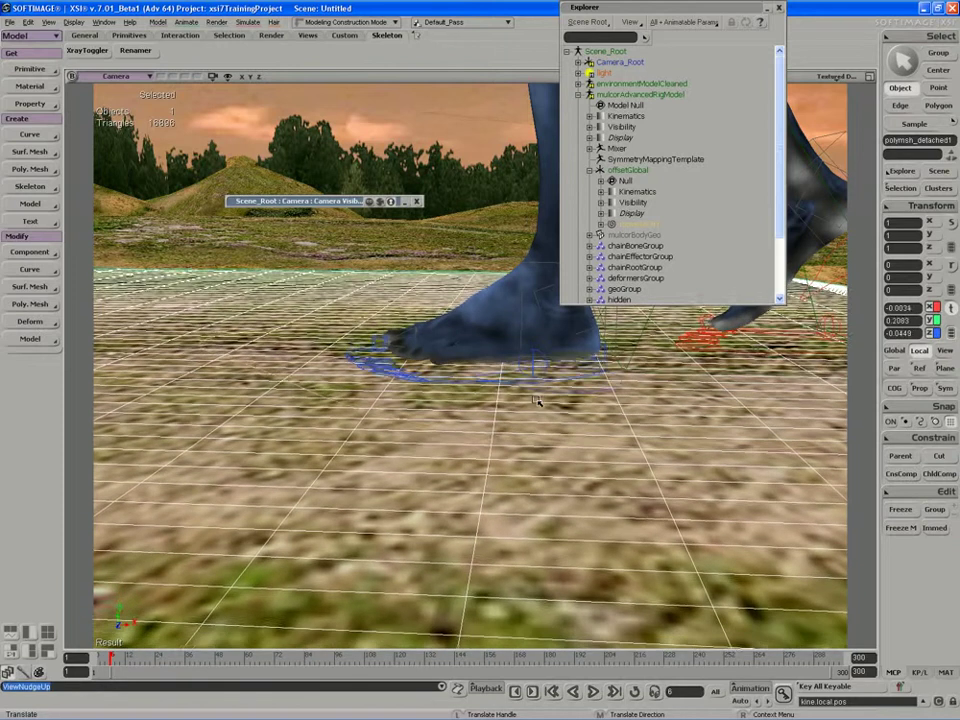
{"action": "key", "text": "Up"}
{"action": "key", "text": "Up"}
{"action": "key", "text": "Up"}
{"action": "key", "text": "Up"}
{"action": "key", "text": "Up"}
{"action": "key", "text": "Up"}
{"action": "key", "text": "Up"}
{"action": "key", "text": "Up"}
{"action": "key", "text": "Up"}
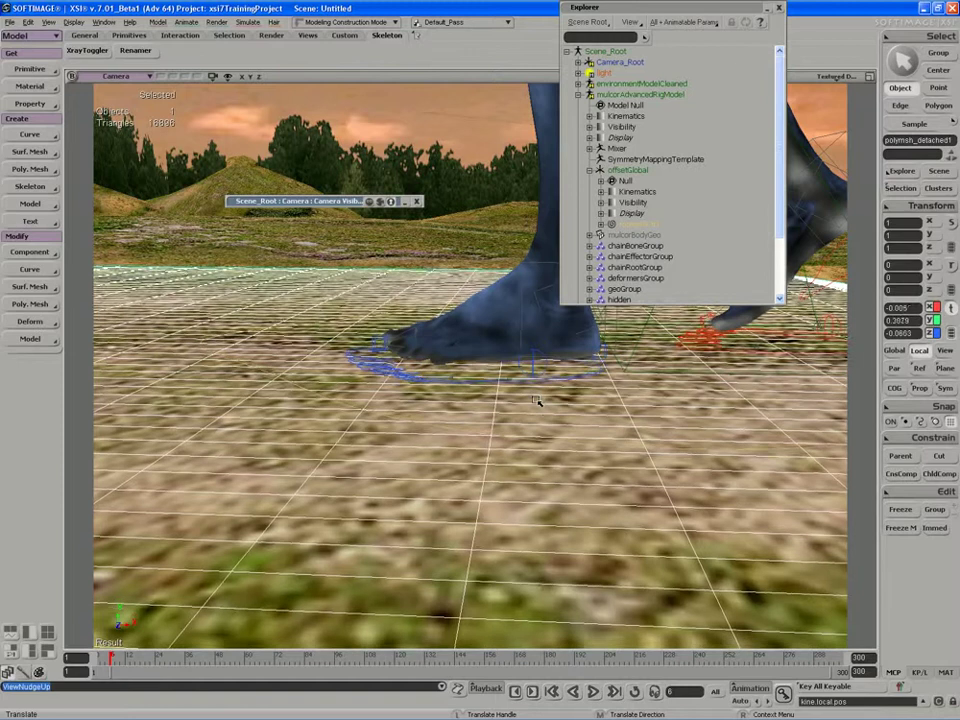
{"action": "key", "text": "Up"}
{"action": "key", "text": "Up"}
{"action": "key", "text": "Up"}
{"action": "key", "text": "Up"}
{"action": "key", "text": "Up"}
{"action": "key", "text": "Up"}
{"action": "key", "text": "Up"}
{"action": "key", "text": "Up"}
{"action": "key", "text": "Up"}
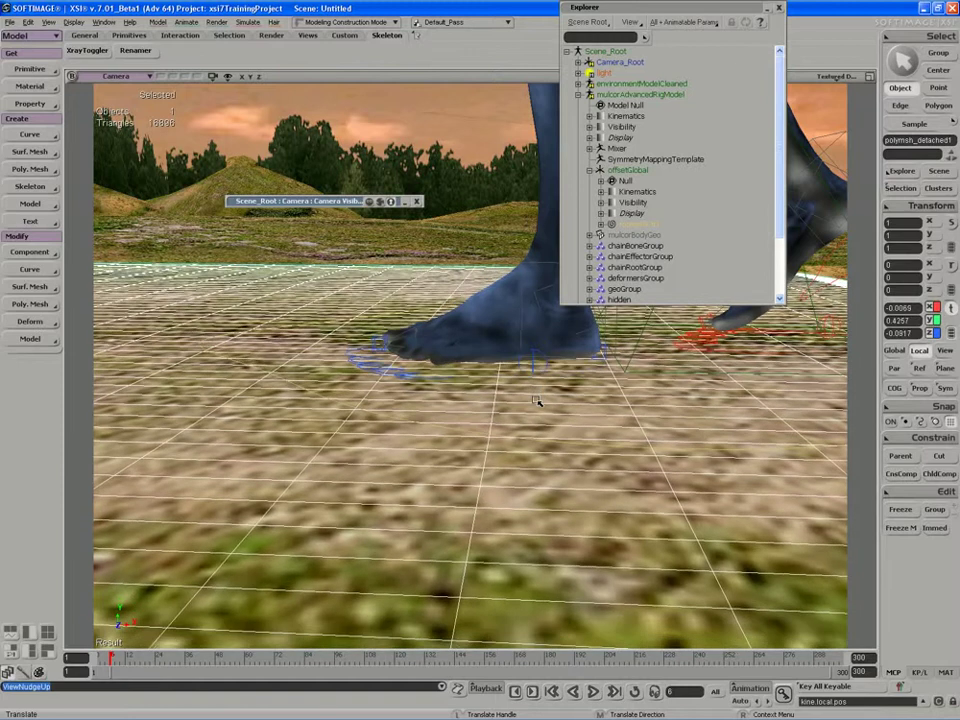
{"action": "key", "text": "Up"}
{"action": "key", "text": "Up"}
{"action": "key", "text": "Up"}
{"action": "key", "text": "Up"}
{"action": "key", "text": "Up"}
{"action": "key", "text": "Up"}
{"action": "key", "text": "Up"}
{"action": "key", "text": "Up"}
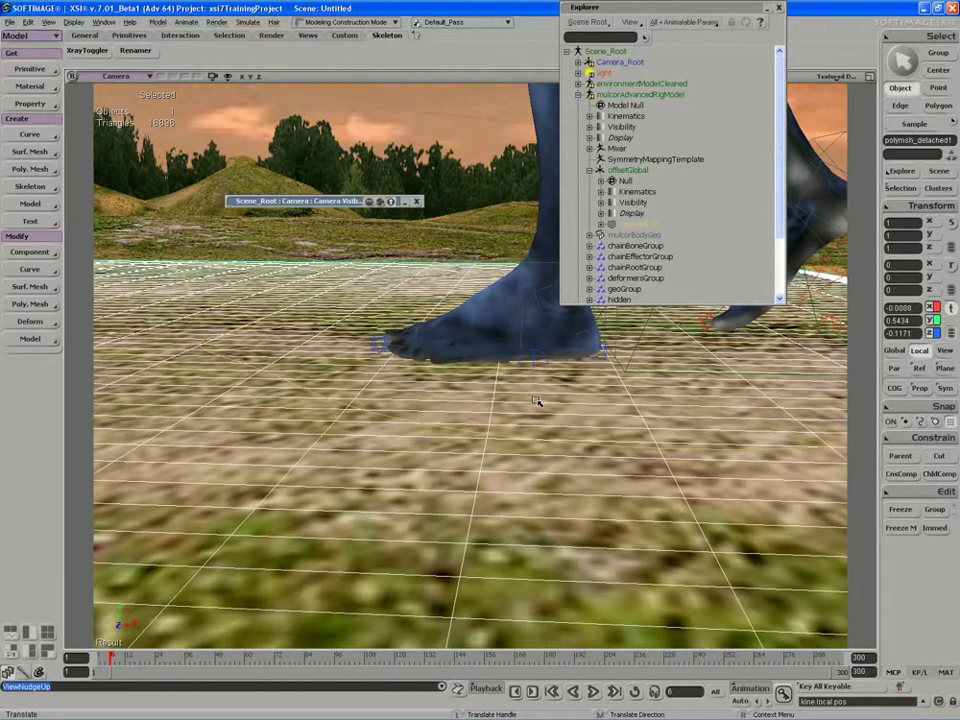
{"action": "key", "text": "s"}
{"action": "right_click_drag", "start_coordinate": [431, 407], "coordinate": [452, 441]}
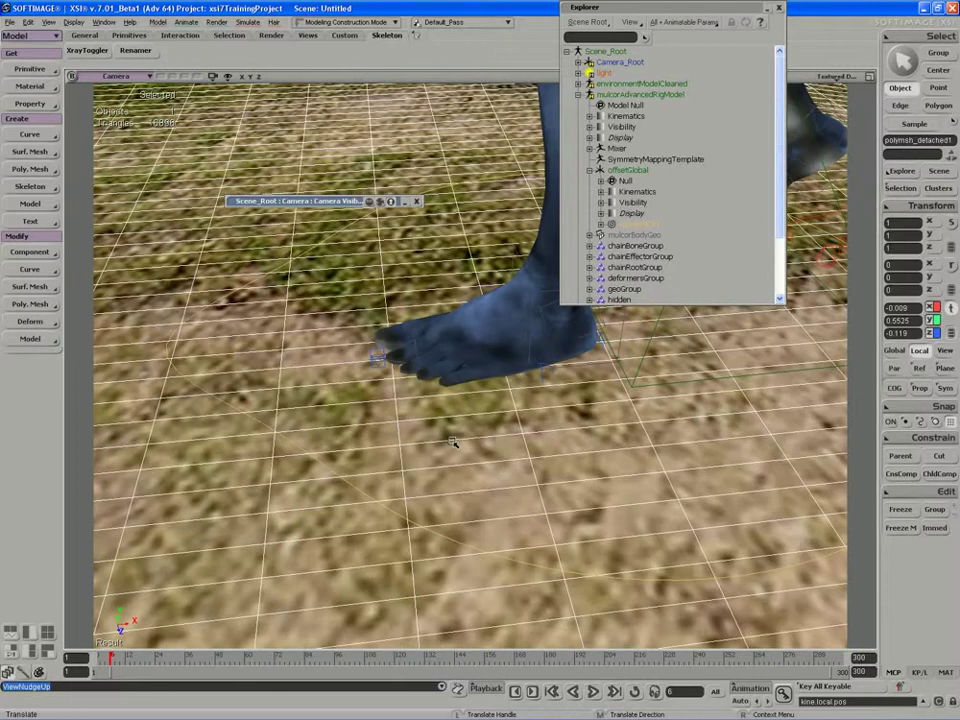
{"action": "key", "text": "Up"}
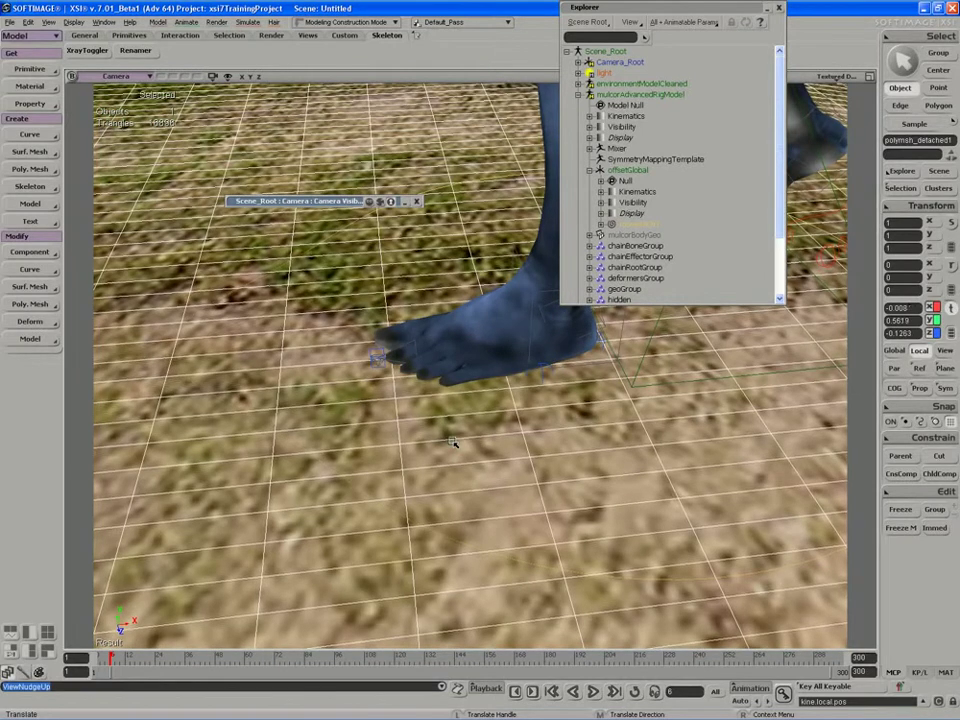
{"action": "key", "text": "Up"}
{"action": "key", "text": "s"}
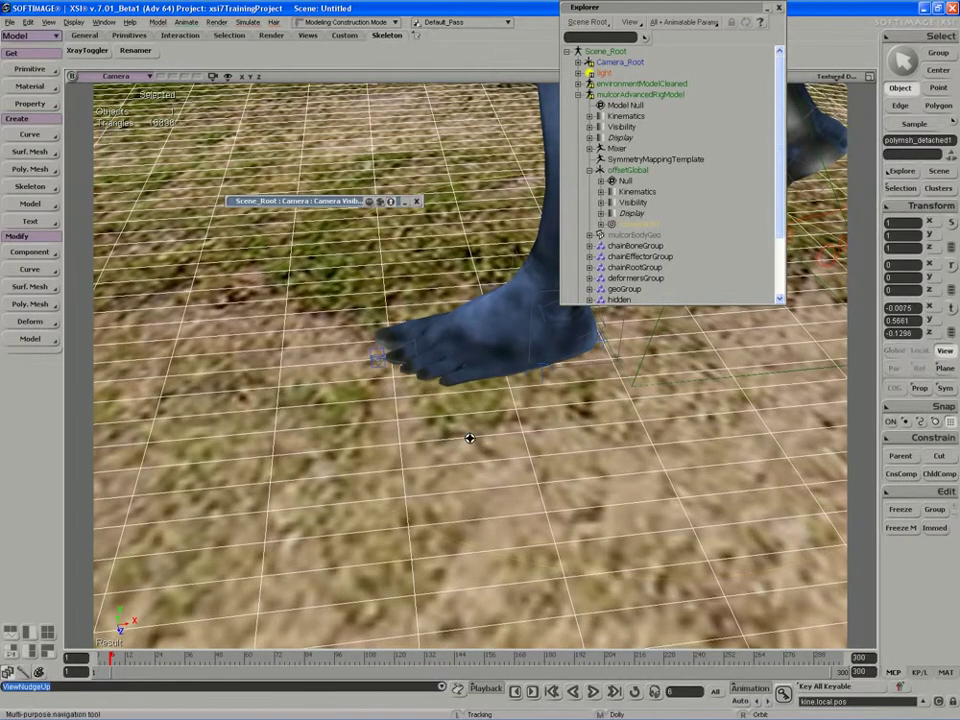
{"action": "right_click_drag", "start_coordinate": [469, 437], "coordinate": [463, 439]}
Open the pathway mesh's local transform properties and raise its Y position to 0.702, checking the foot contact from below.
{"action": "key", "text": "ctrl+k"}
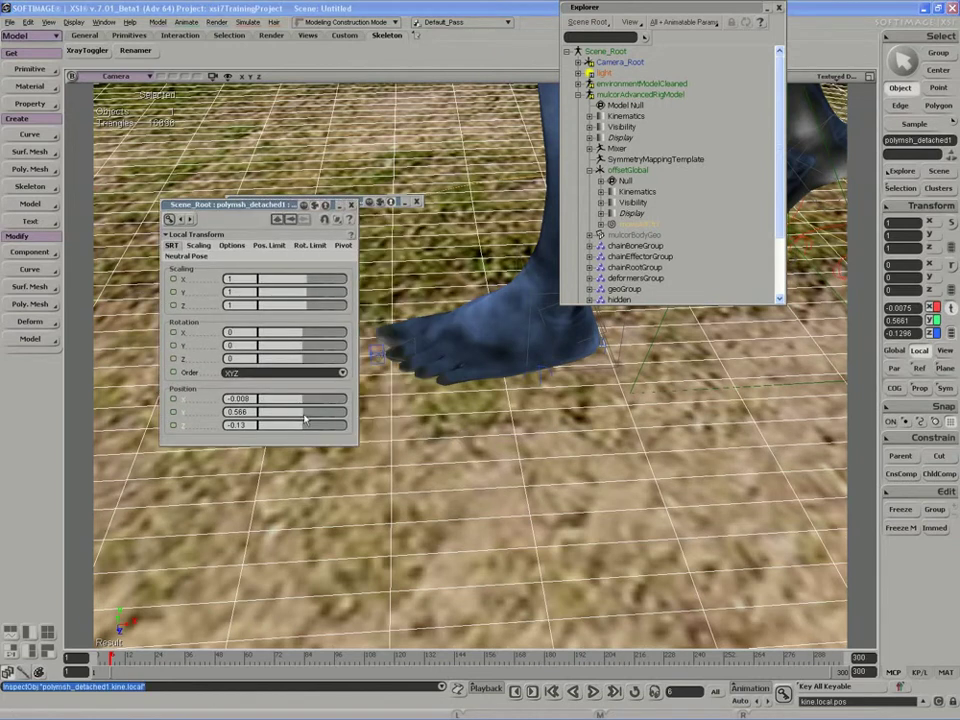
{"action": "left_click_drag", "start_coordinate": [303, 413], "coordinate": [306, 413]}
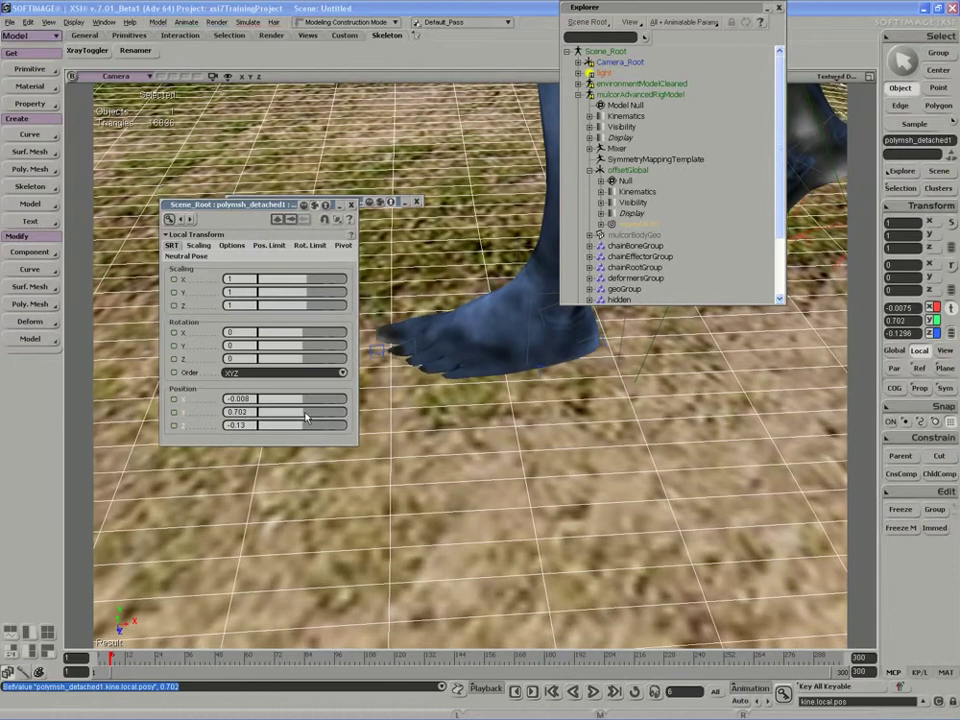
{"action": "key", "text": "s"}
{"action": "right_click_drag", "start_coordinate": [437, 473], "coordinate": [429, 377]}
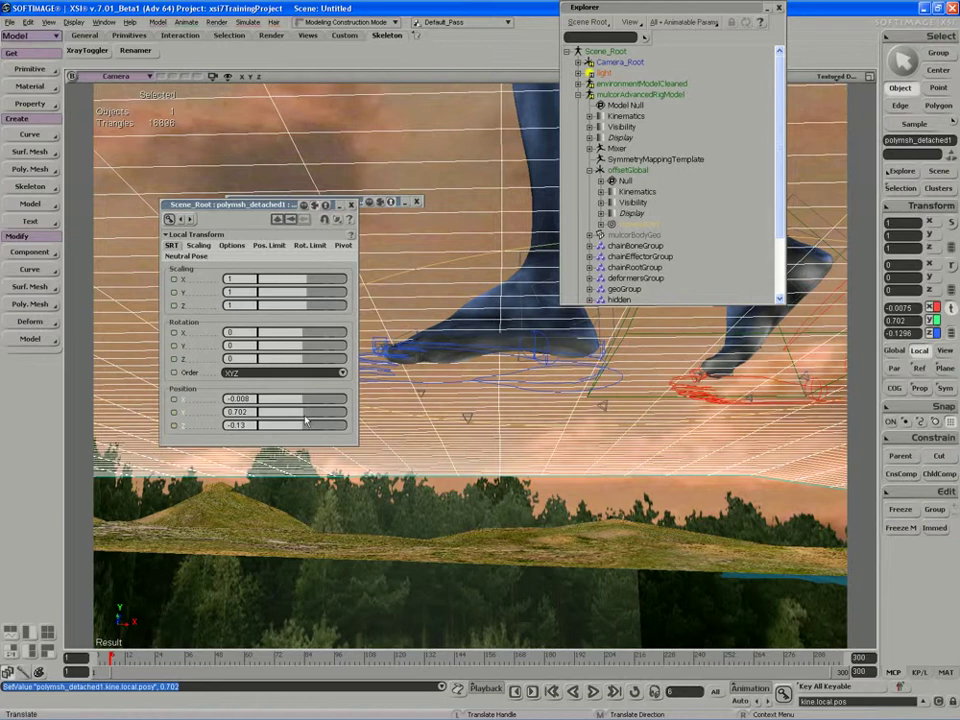
{"action": "scroll", "coordinate": [305, 421], "scroll_direction": "down", "scroll_amount": 2}
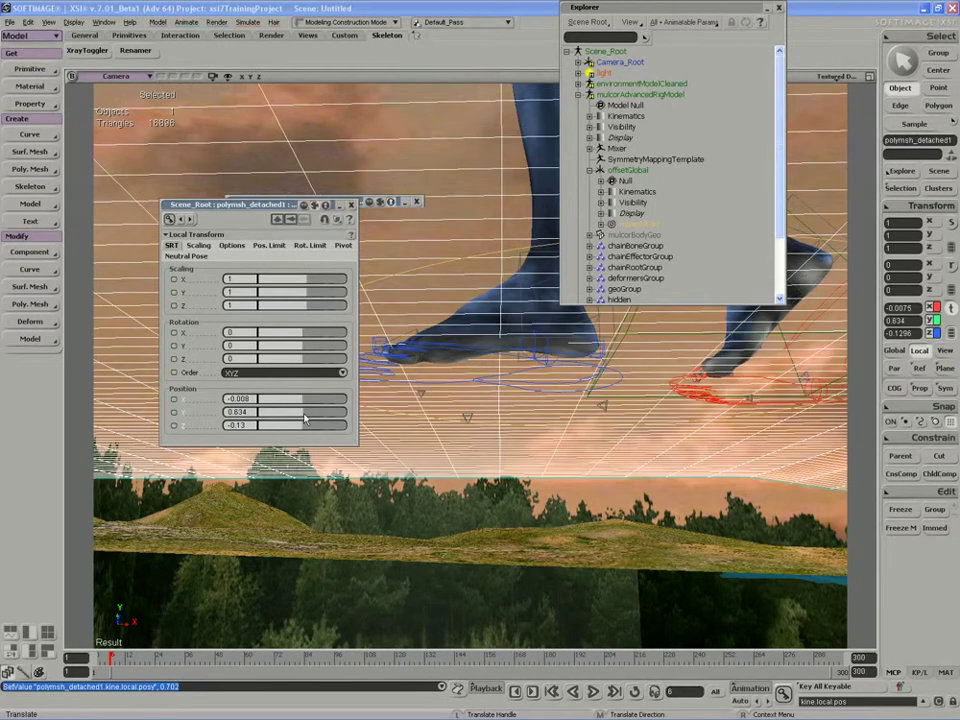
{"action": "left_click_drag", "start_coordinate": [304, 414], "coordinate": [305, 414]}
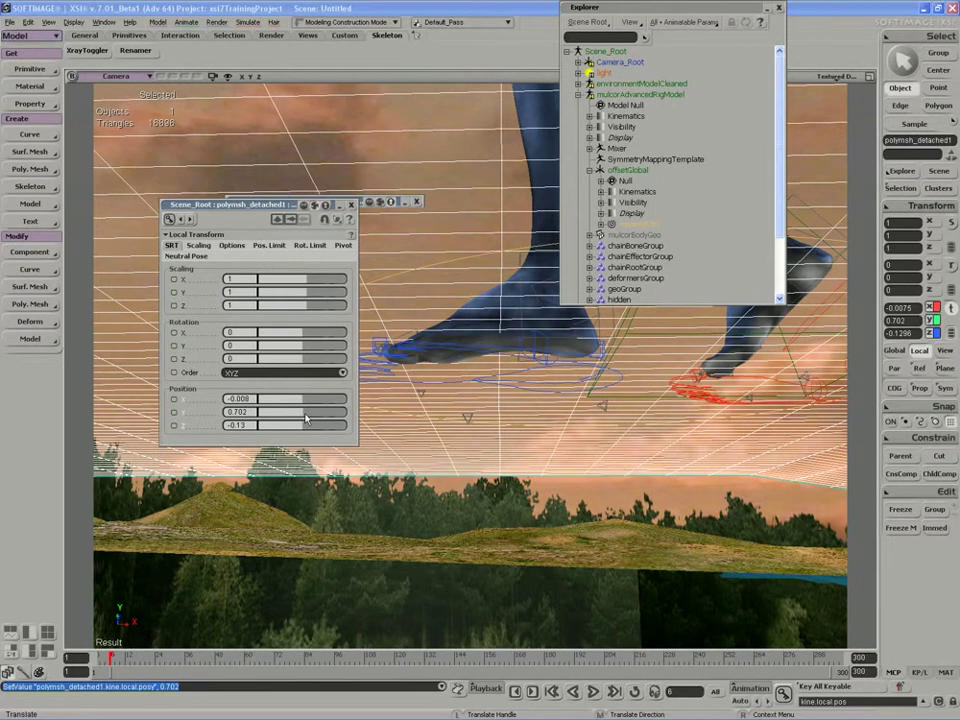
Select the grassyArea mesh of the environment and raise its Y position by 0.702 to match the pathway.
{"action": "key", "text": "s"}
{"action": "right_click_drag", "start_coordinate": [410, 407], "coordinate": [414, 443]}
{"action": "middle_click_drag", "start_coordinate": [415, 443], "coordinate": [595, 452]}
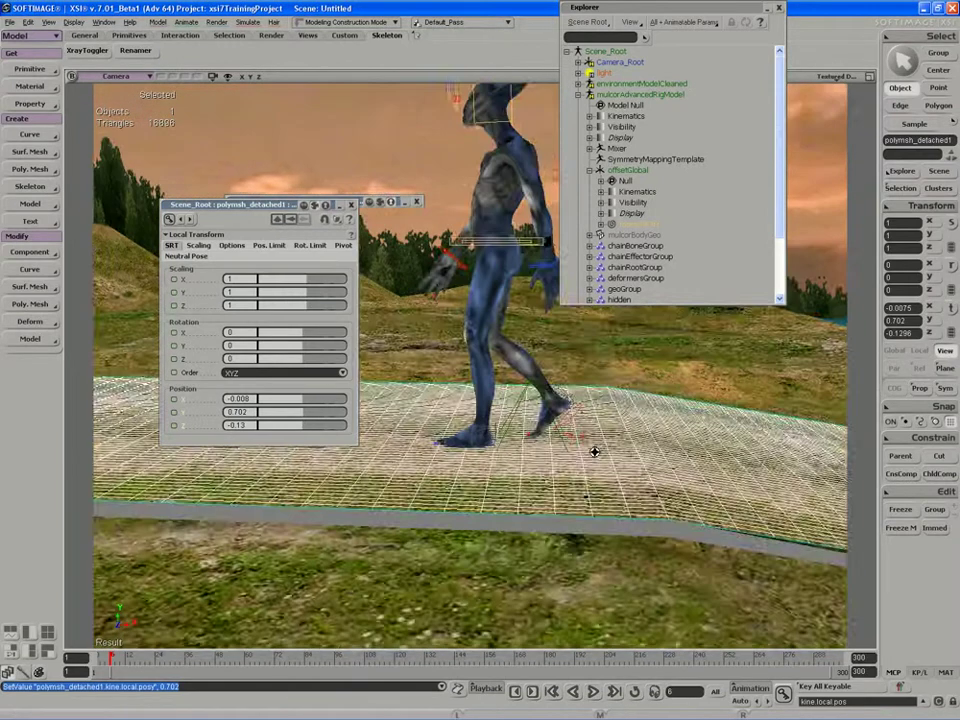
{"action": "left_click_drag", "start_coordinate": [540, 398], "coordinate": [561, 508]}
{"action": "middle_click_drag", "start_coordinate": [561, 508], "coordinate": [675, 405]}
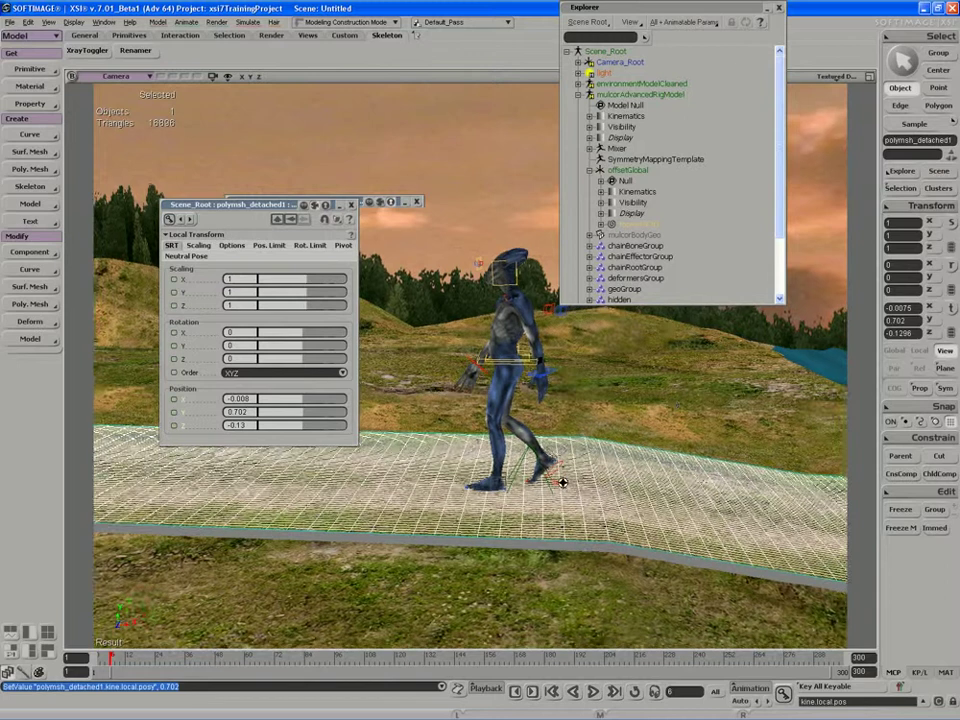
{"action": "middle_click_drag", "start_coordinate": [561, 482], "coordinate": [668, 440]}
{"action": "mouse_move", "coordinate": [555, 489]}
{"action": "middle_mouse_down"}
{"action": "mouse_move", "coordinate": [568, 486]}
{"action": "mouse_move", "coordinate": [555, 486]}
{"action": "middle_mouse_up"}
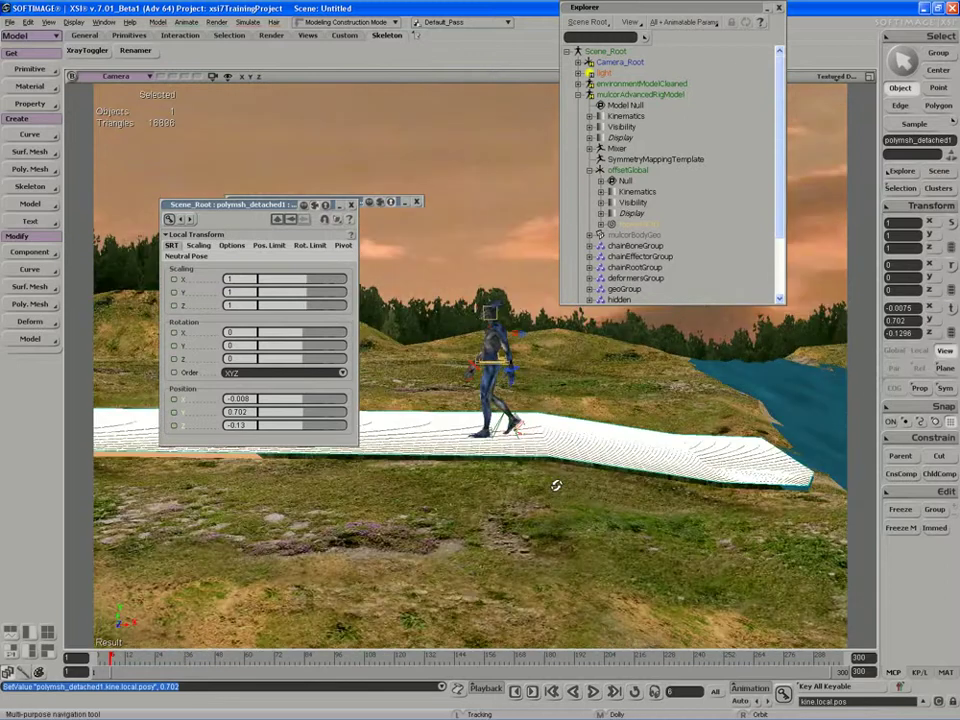
{"action": "left_click", "coordinate": [395, 491]}
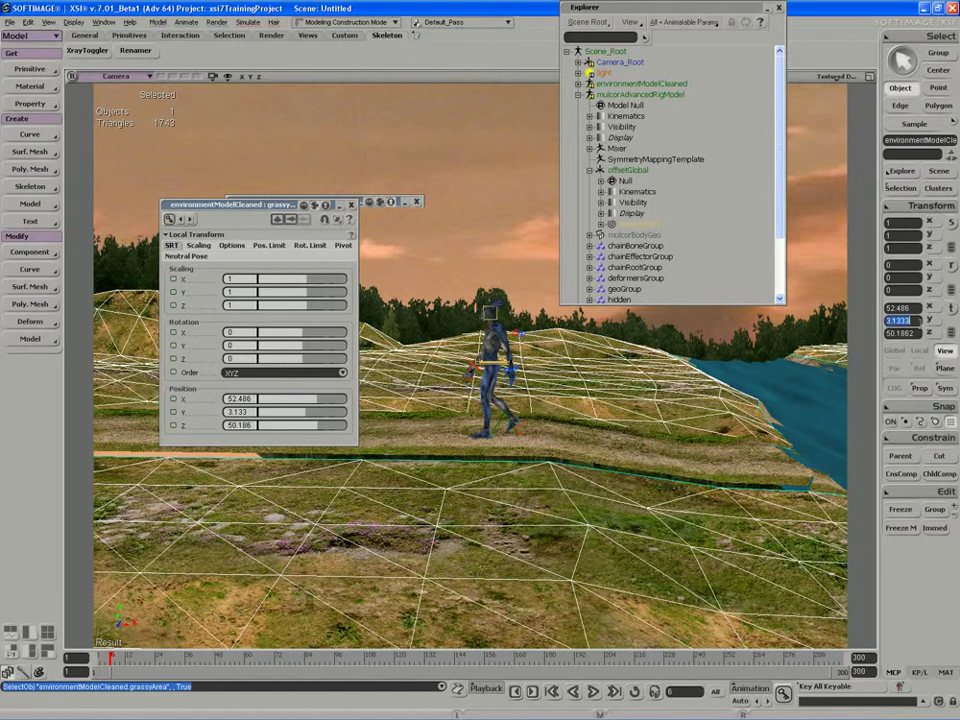
{"action": "left_click", "coordinate": [919, 321]}
{"action": "type", "text": "+.702"}
{"action": "key", "text": "Return"}
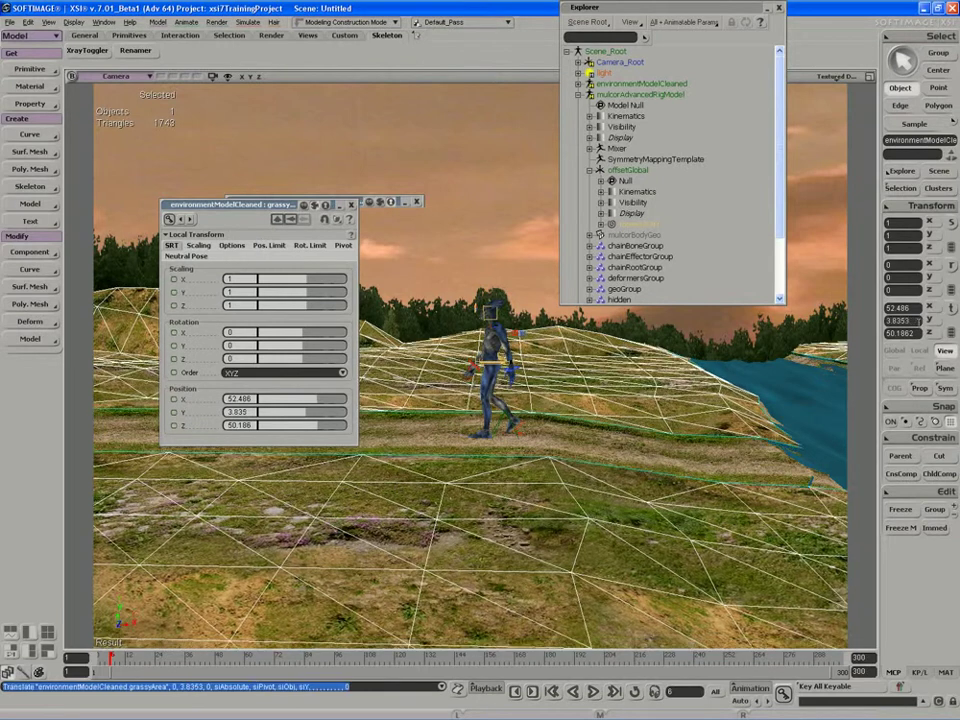
Select the pathway mesh again and examine how its edges meet the surrounding grass near the character.
{"action": "left_click", "coordinate": [572, 424]}
{"action": "left_click", "coordinate": [585, 452]}
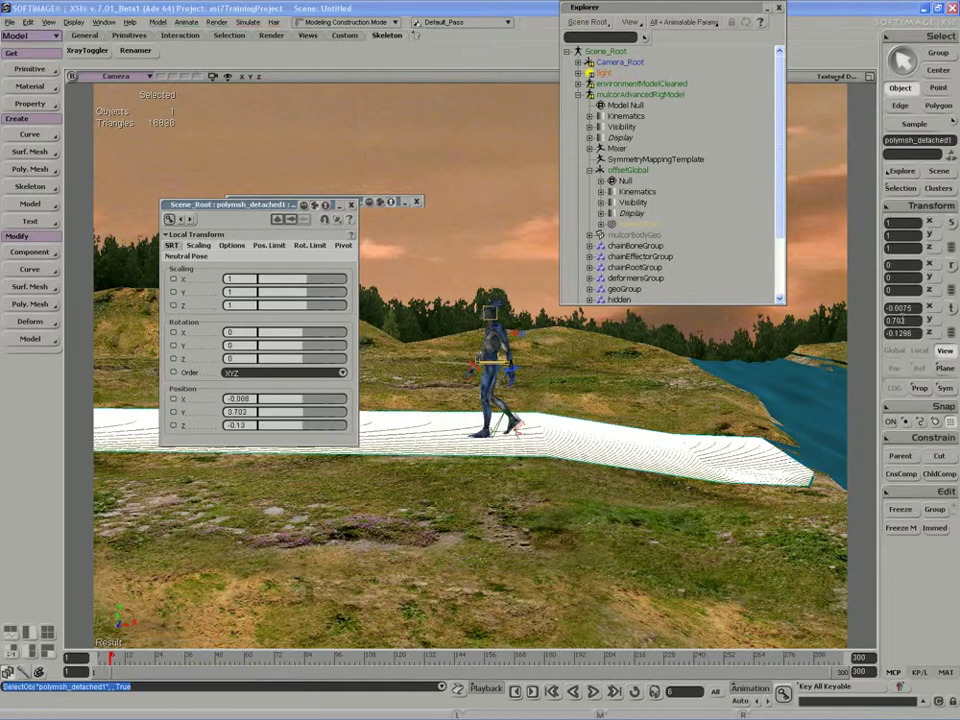
{"action": "key", "text": "s"}
{"action": "right_click_drag", "start_coordinate": [594, 474], "coordinate": [577, 490]}
{"action": "middle_click_drag", "start_coordinate": [577, 490], "coordinate": [499, 526]}
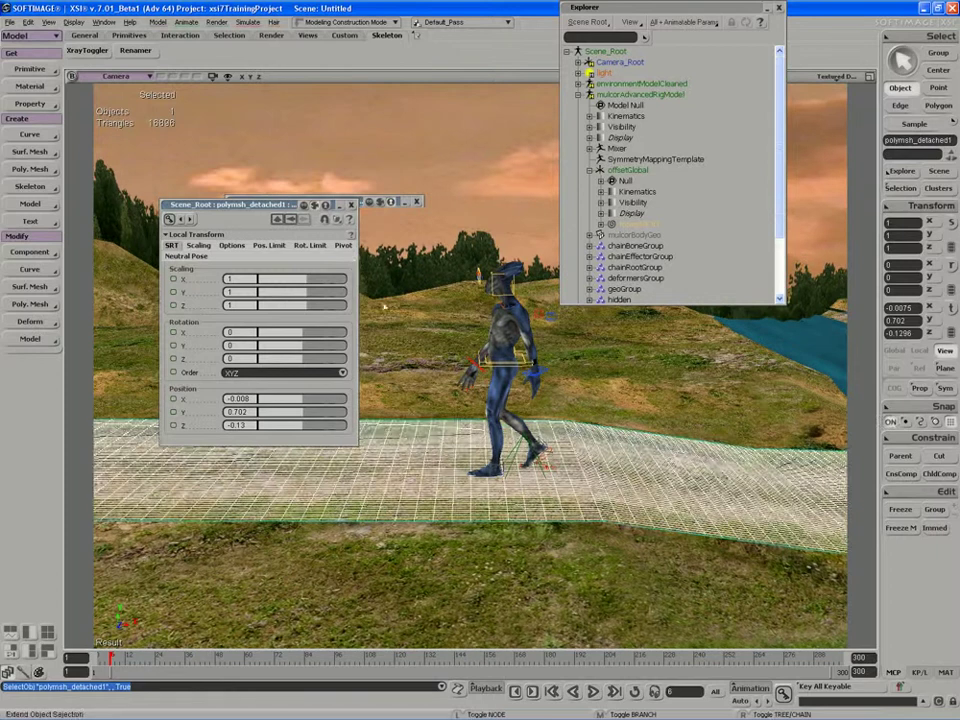
Deselect everything and close the local transform, Explorer and camera visibility windows to clear the camera view.
{"action": "key", "text": "ctrl+shift+a"}
{"action": "left_click", "coordinate": [351, 205]}
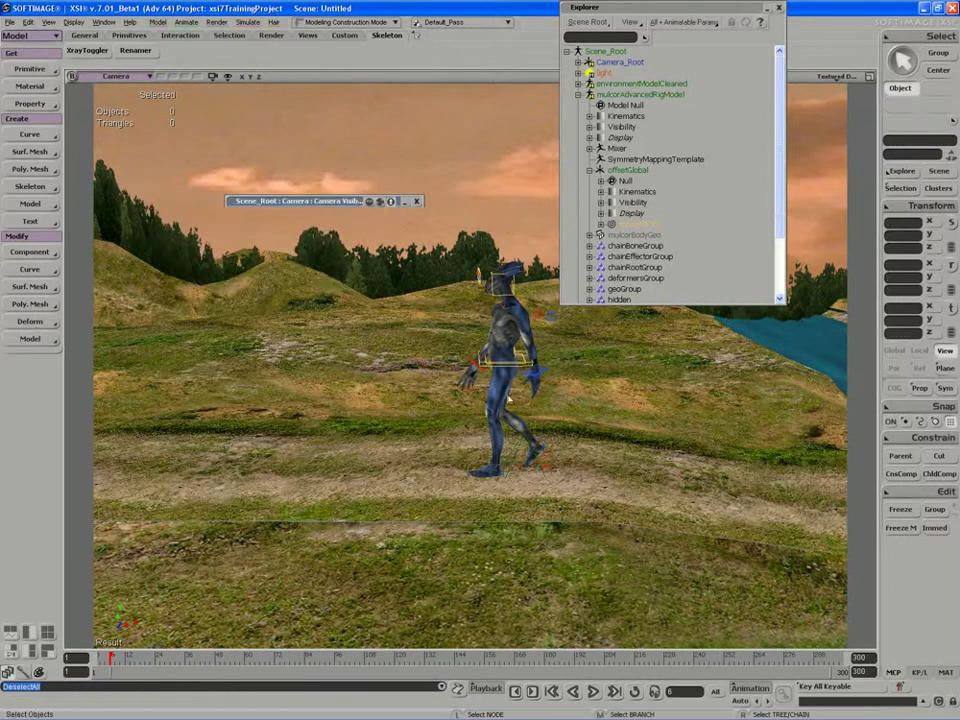
{"action": "left_click", "coordinate": [779, 7]}
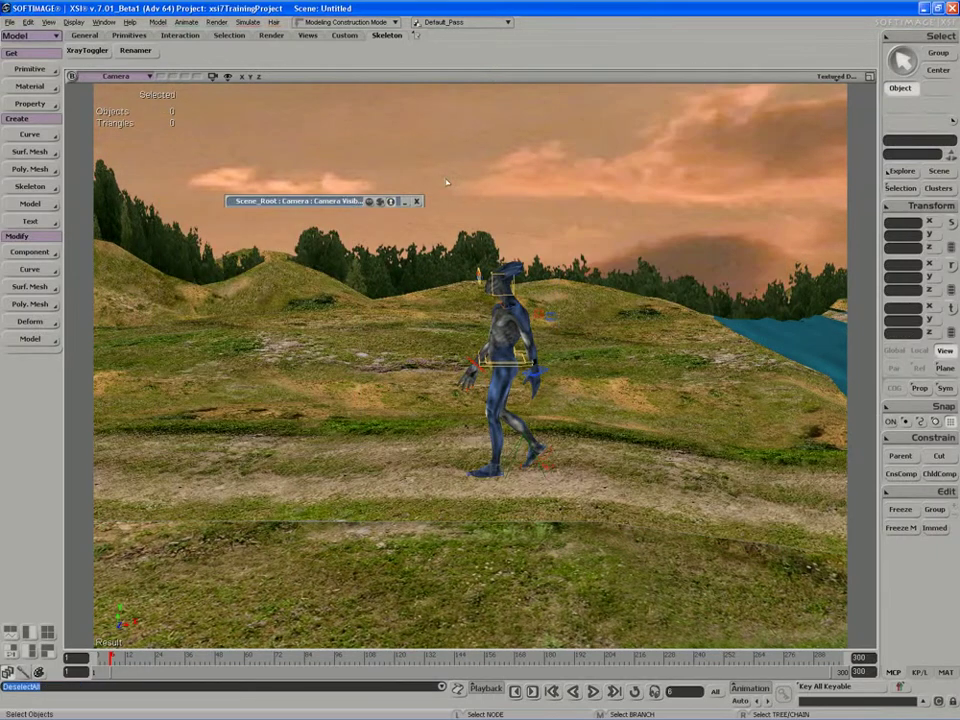
{"action": "left_click", "coordinate": [417, 203]}
{"action": "key", "text": "s"}
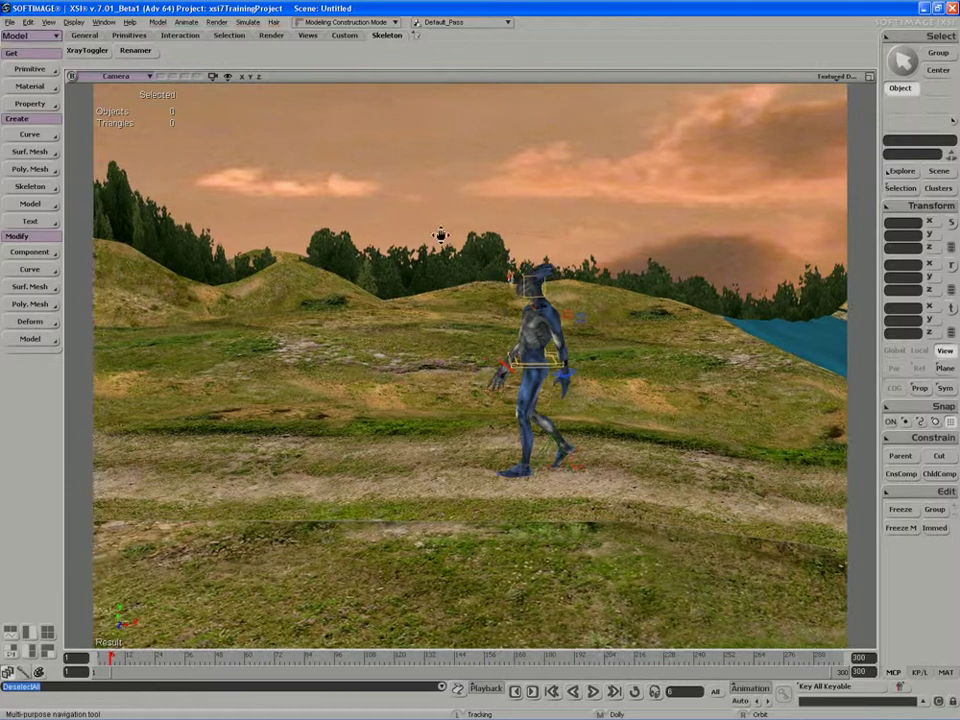